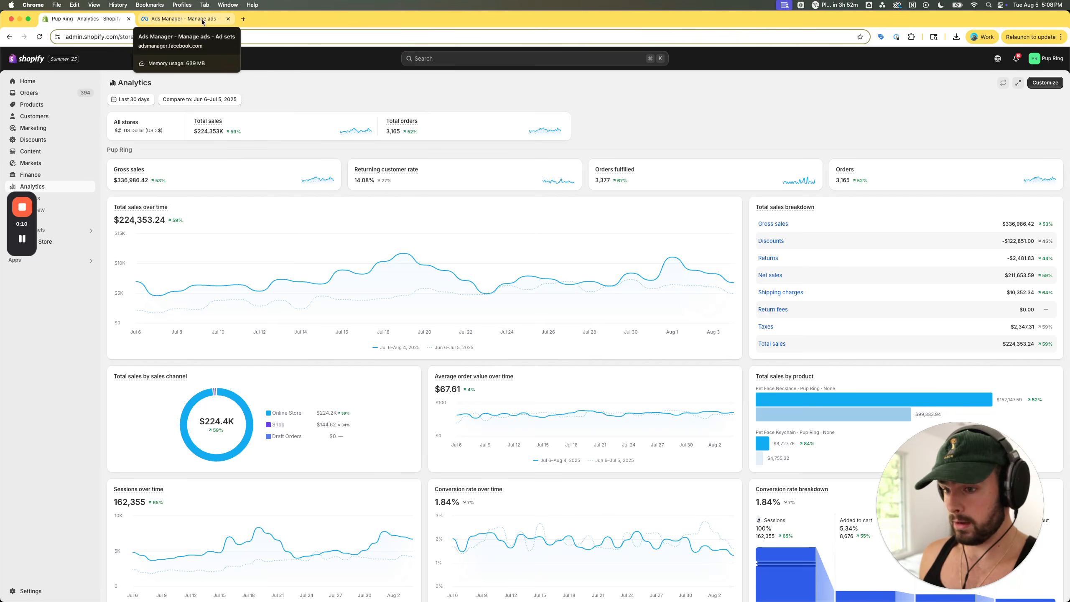
# - Check the Ads Manager ad set, switch to the Google Docs ABS rules document, and read its introduction and setup requirements
pyautogui.click(202, 19)
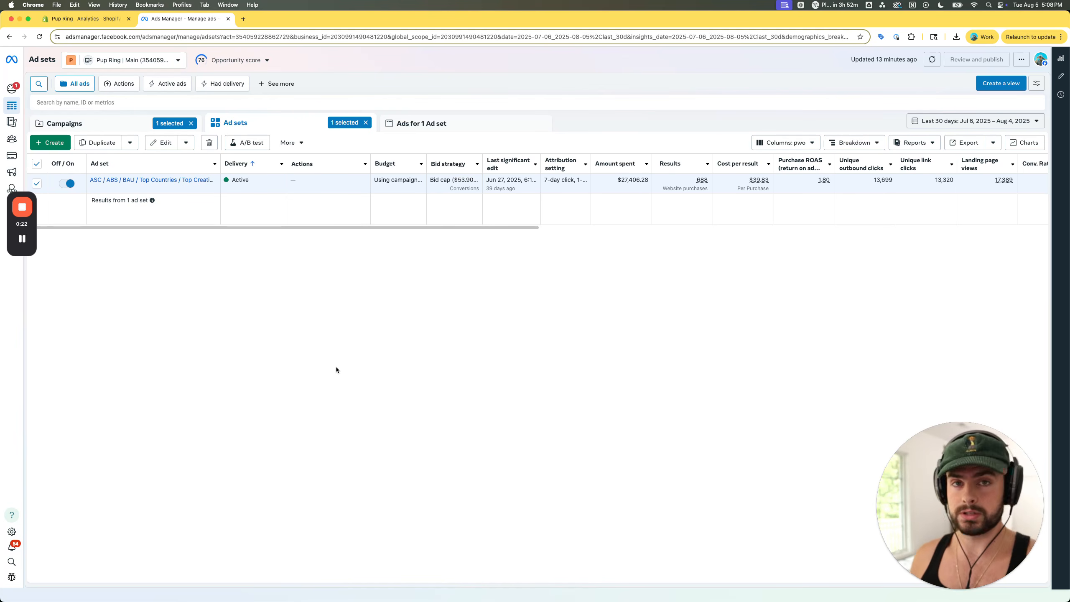
pyautogui.hotkey('ctrl', 'Up')
pyautogui.click(855, 177)
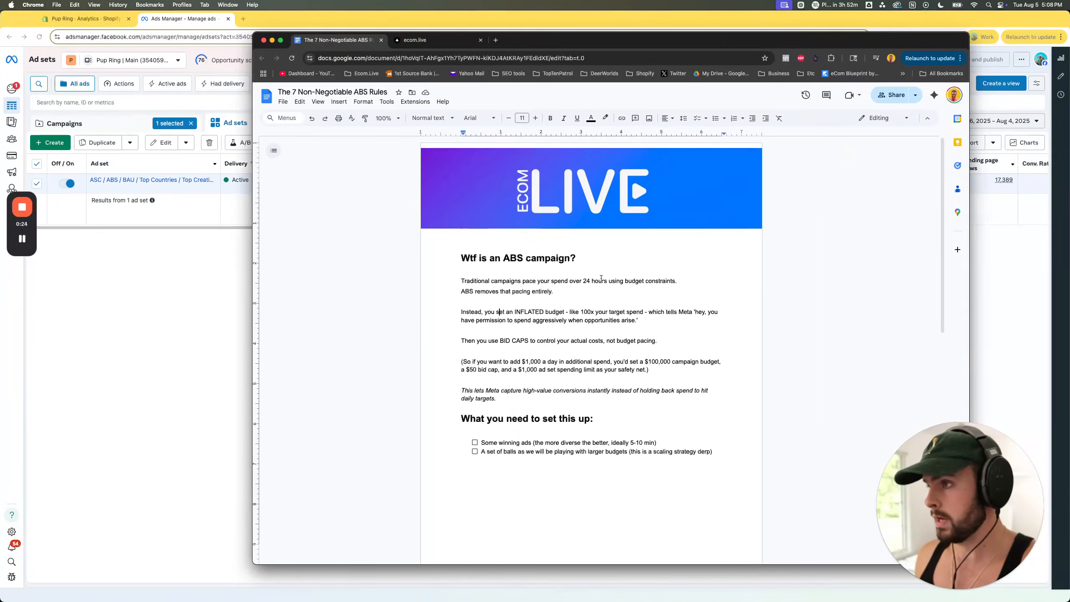
pyautogui.scroll(-1, 600, 279)
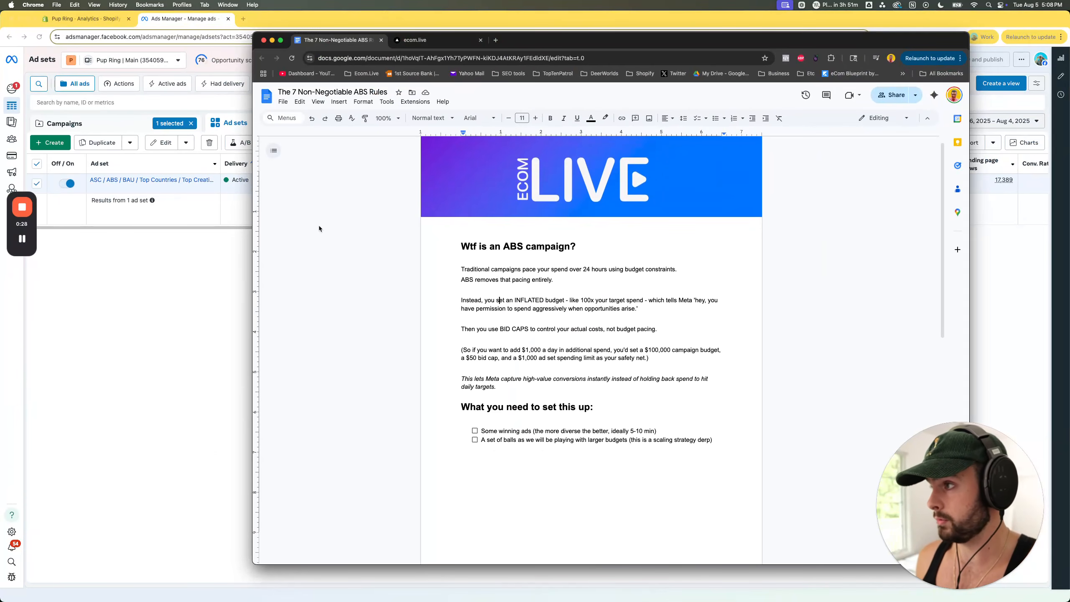
pyautogui.moveTo(449, 242); pyautogui.dragTo(678, 370)
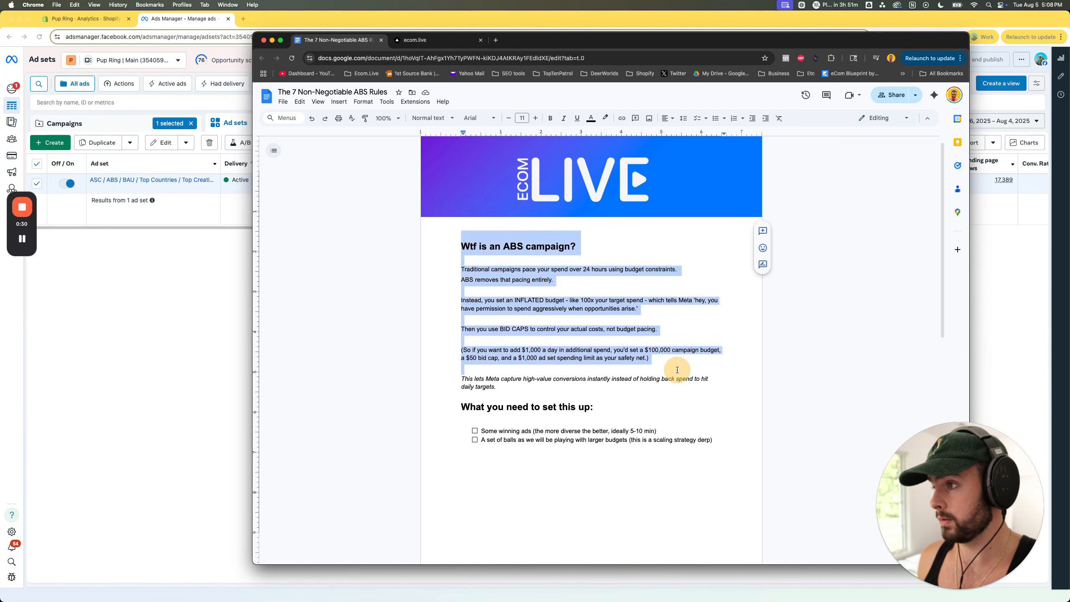
pyautogui.click(678, 371)
pyautogui.moveTo(457, 406); pyautogui.dragTo(628, 407)
pyautogui.click(628, 406)
pyautogui.scroll(1, 592, 309)
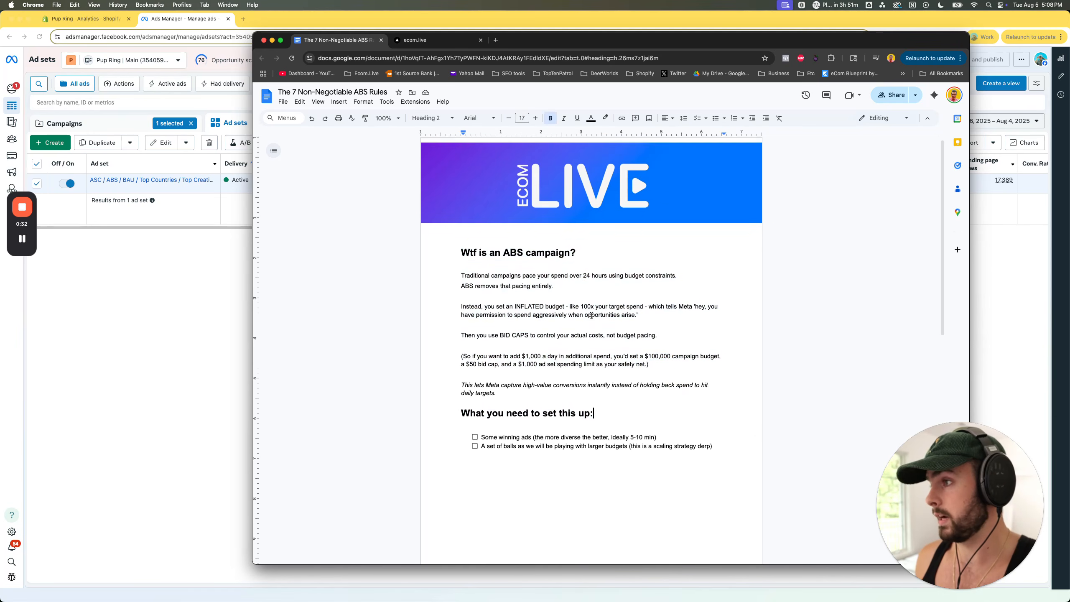
pyautogui.moveTo(458, 258); pyautogui.dragTo(608, 260)
pyautogui.click(606, 261)
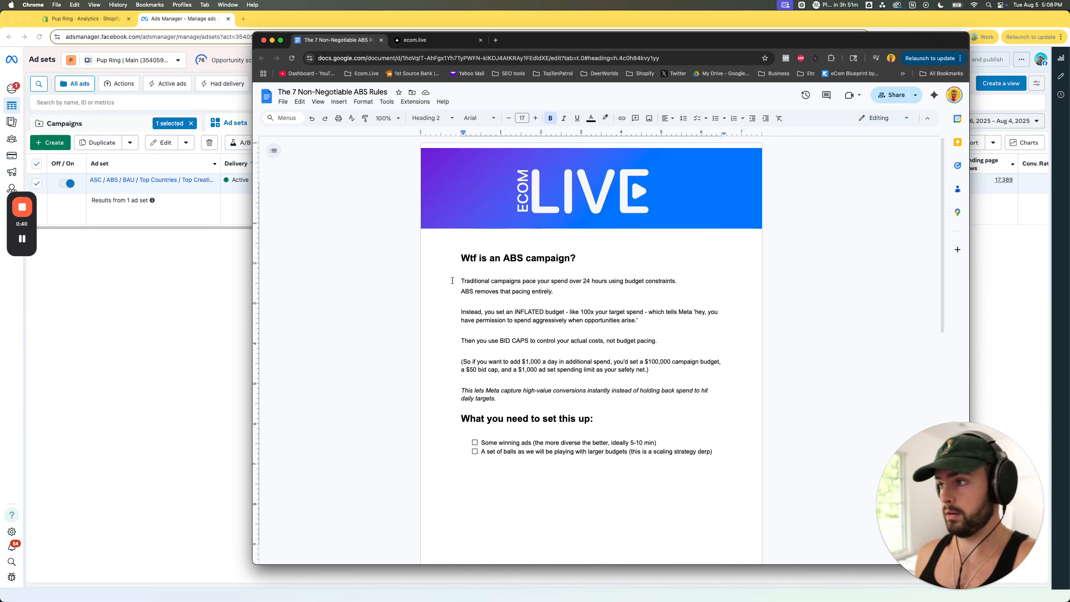
# - Highlight the term ABS in the document's heading and the word INFLATED in the budget paragraph
pyautogui.doubleClick(513, 258)
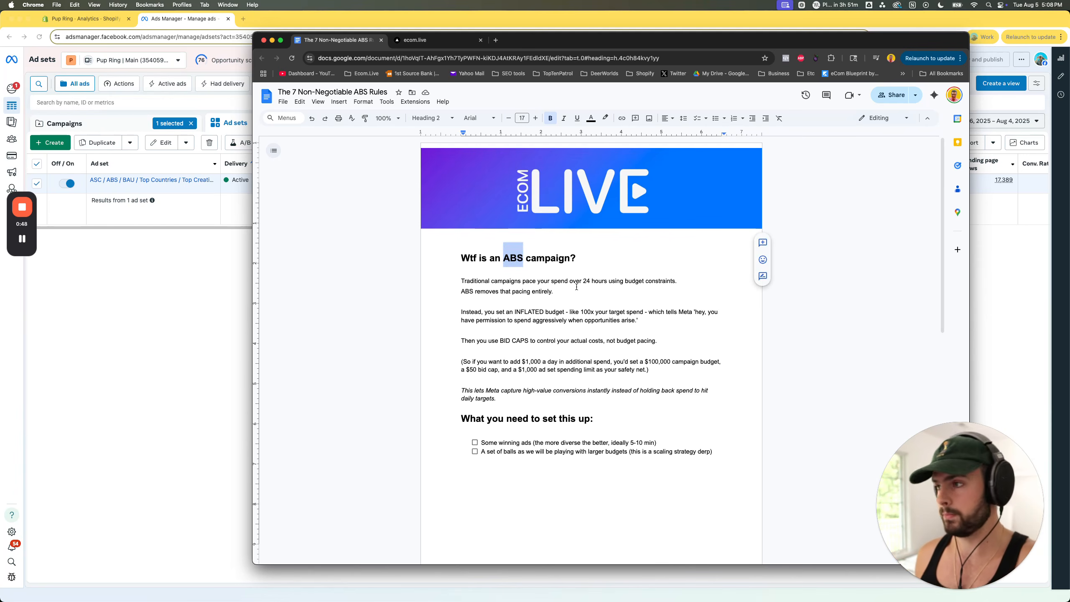
pyautogui.scroll(-1, 520, 313)
pyautogui.moveTo(454, 311); pyautogui.dragTo(551, 308)
pyautogui.doubleClick(531, 307)
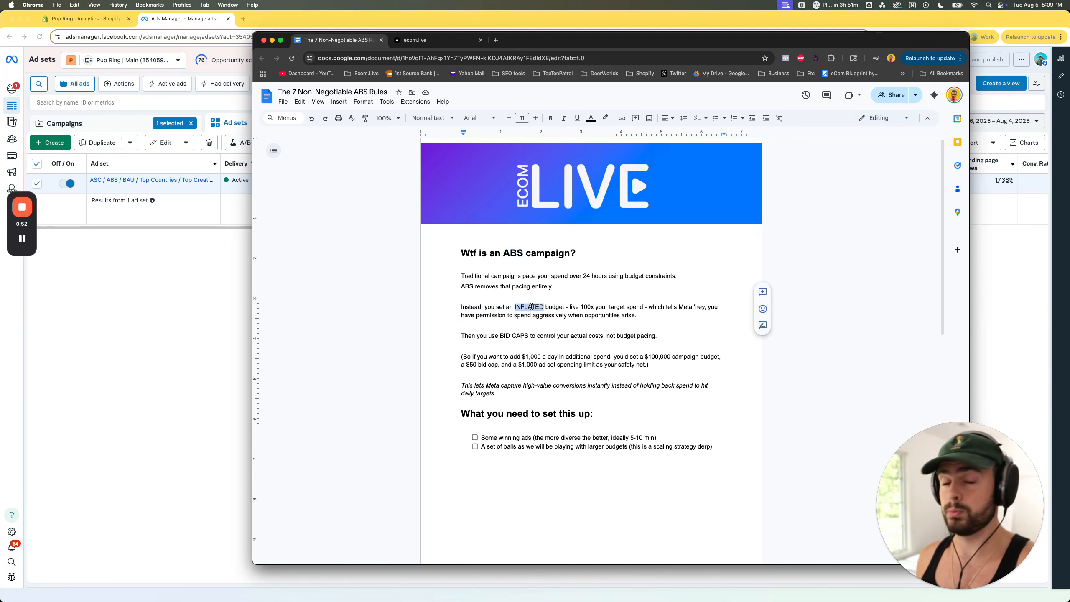
# - Switch to Ads Manager and examine the daily campaign budget in the ASC / BC ABS / BAU / 2025-06-27 campaign's settings
pyautogui.click(229, 253)
pyautogui.click(143, 189)
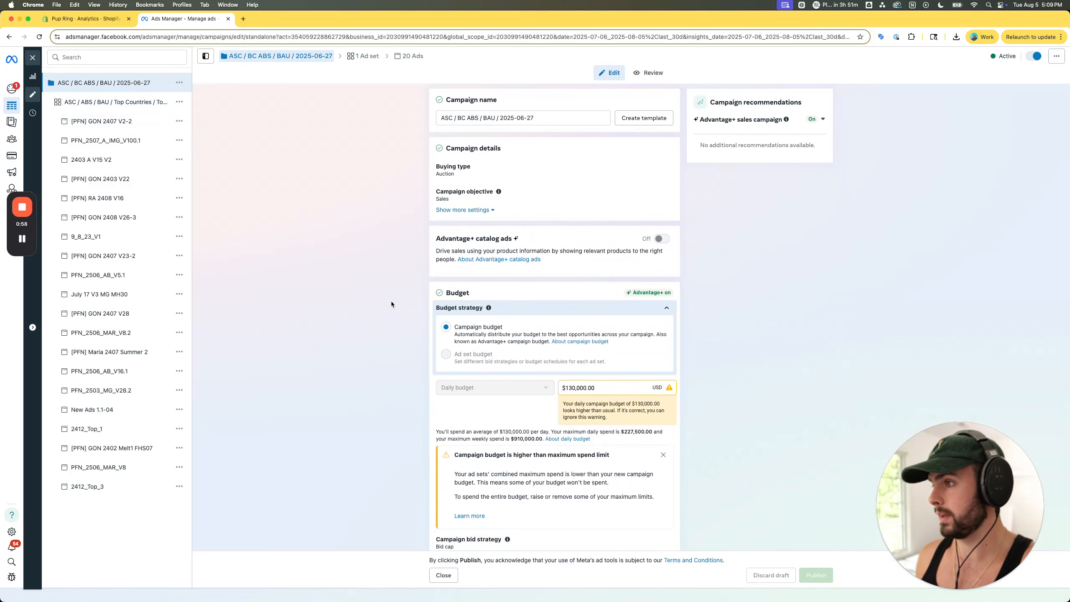
pyautogui.scroll(-1, 391, 301)
pyautogui.doubleClick(572, 344)
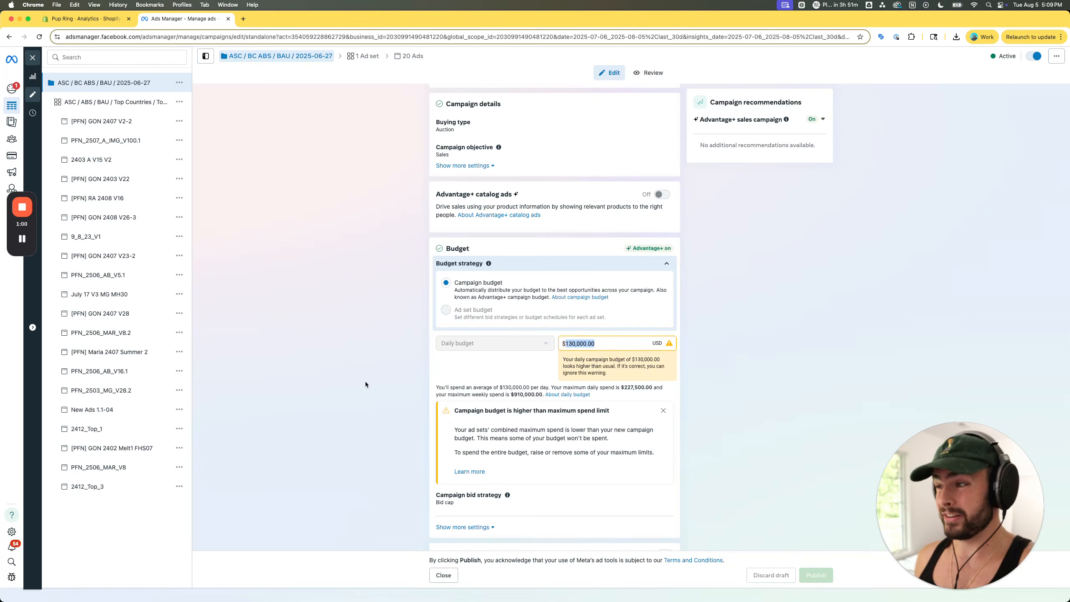
# - Return to the Google Docs ABS rules and review the target spend multiplier and the winning-ads requirement
pyautogui.hotkey('ctrl', 'Up')
pyautogui.click(801, 184)
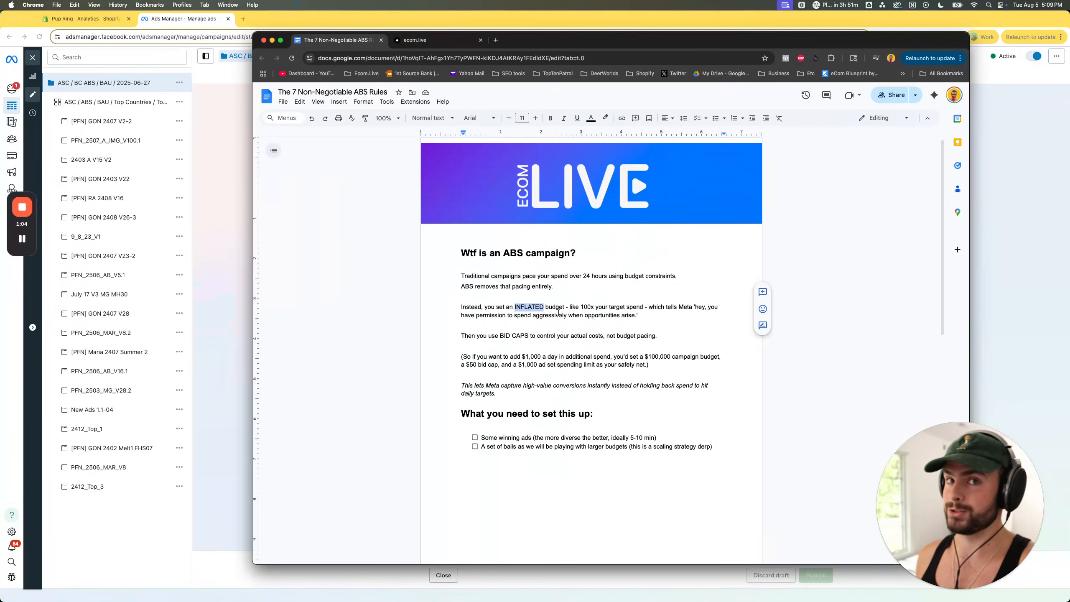
pyautogui.scroll(-1, 557, 312)
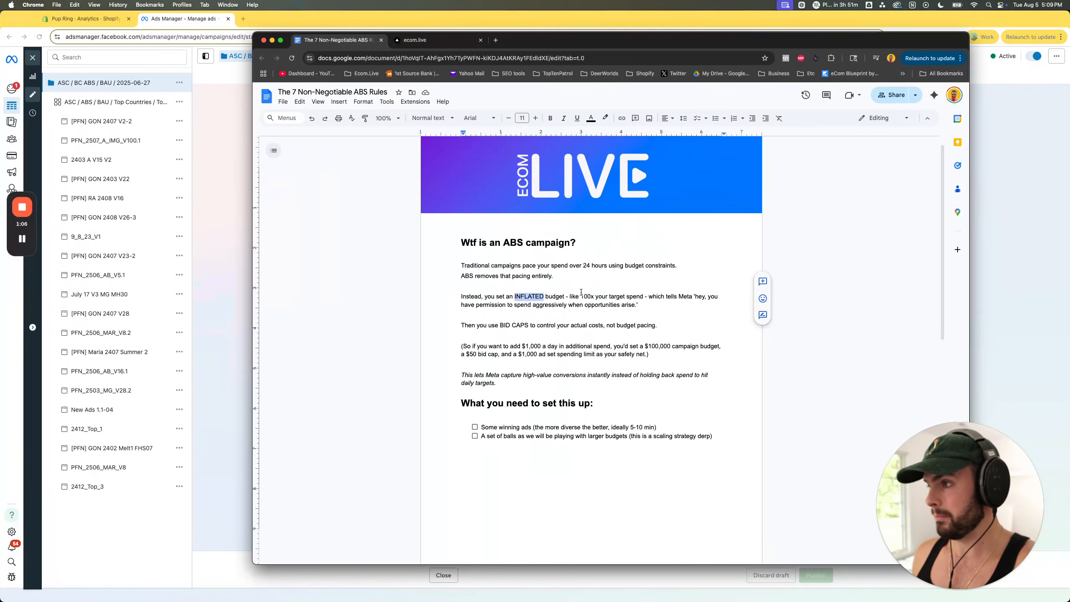
pyautogui.moveTo(570, 297); pyautogui.dragTo(611, 297)
pyautogui.doubleClick(617, 297)
pyautogui.scroll(-1, 678, 293)
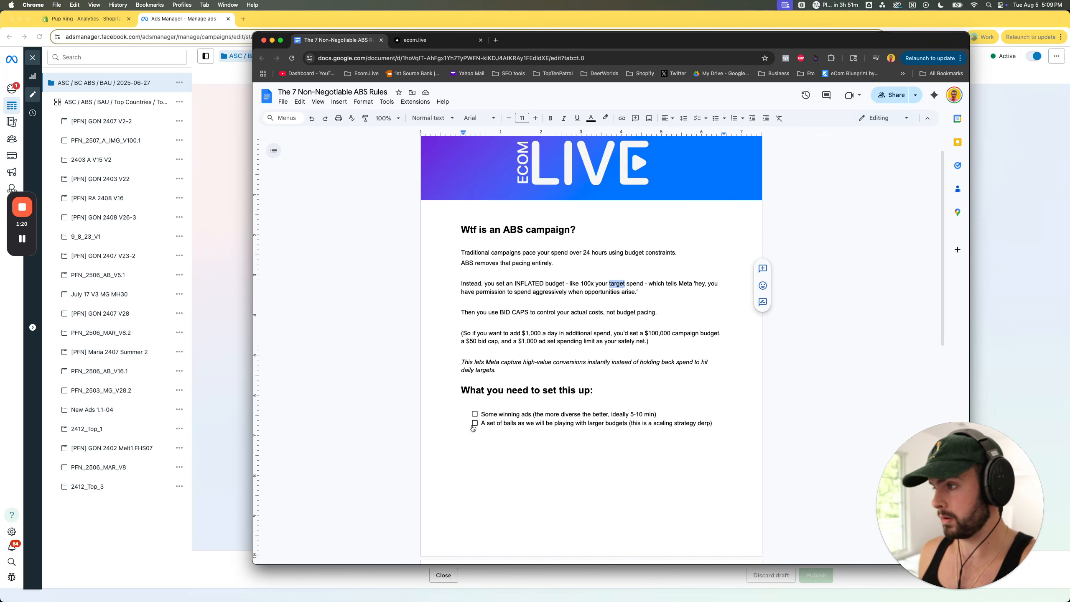
pyautogui.moveTo(481, 414); pyautogui.dragTo(684, 416)
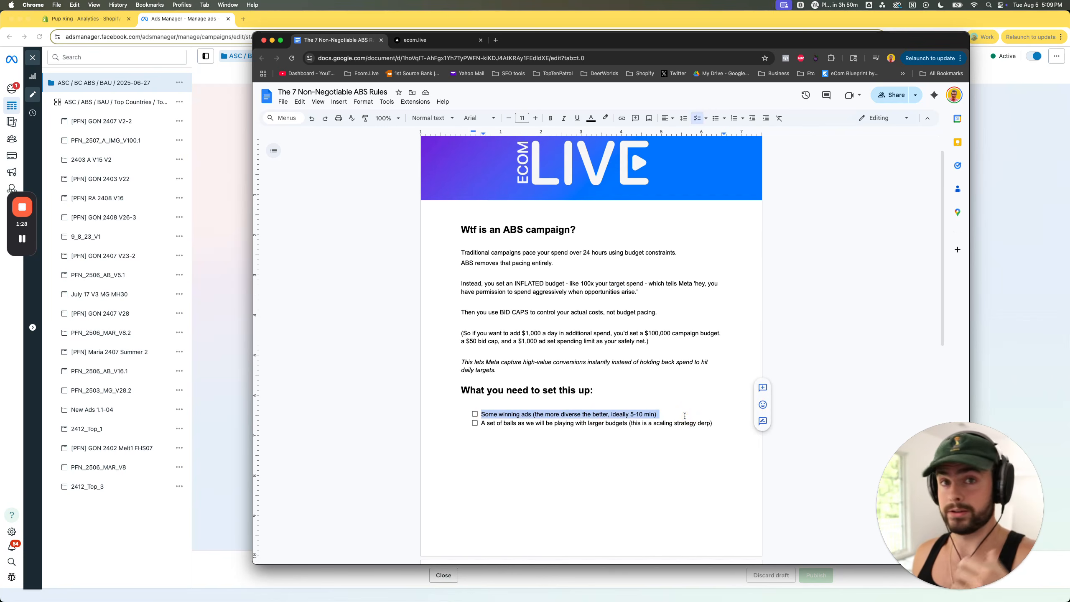
# - Examine the bid caps sentence and the worked example's added daily spend and campaign budget
pyautogui.moveTo(461, 313); pyautogui.dragTo(648, 311)
pyautogui.click(504, 312)
pyautogui.click(559, 312)
pyautogui.click(648, 311)
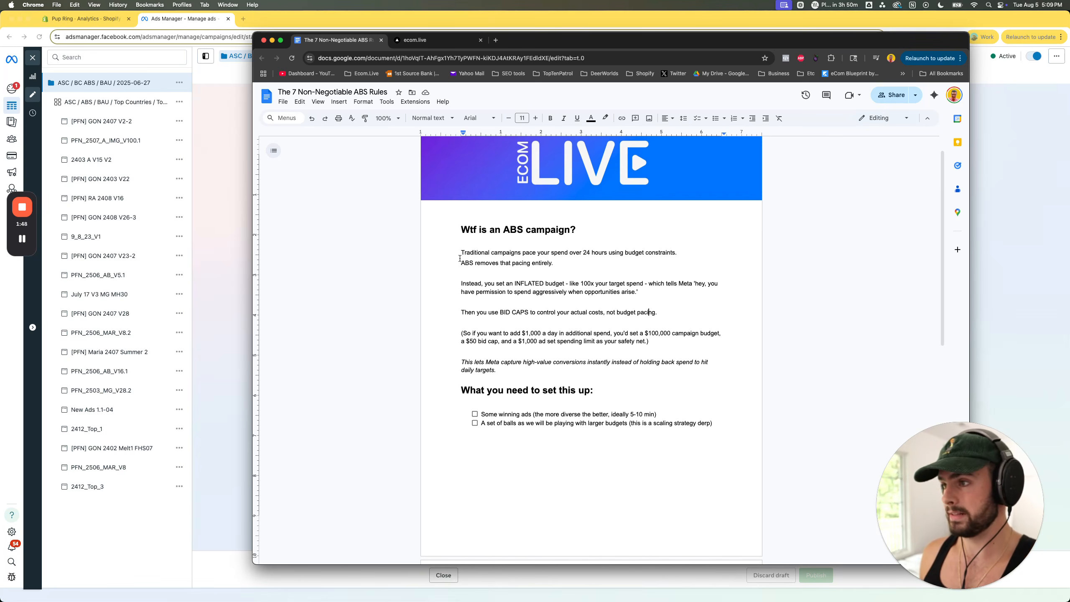
pyautogui.moveTo(465, 342); pyautogui.dragTo(491, 342)
pyautogui.click(462, 334)
pyautogui.scroll(1, 461, 340)
pyautogui.moveTo(462, 340); pyautogui.dragTo(663, 340)
pyautogui.doubleClick(587, 290)
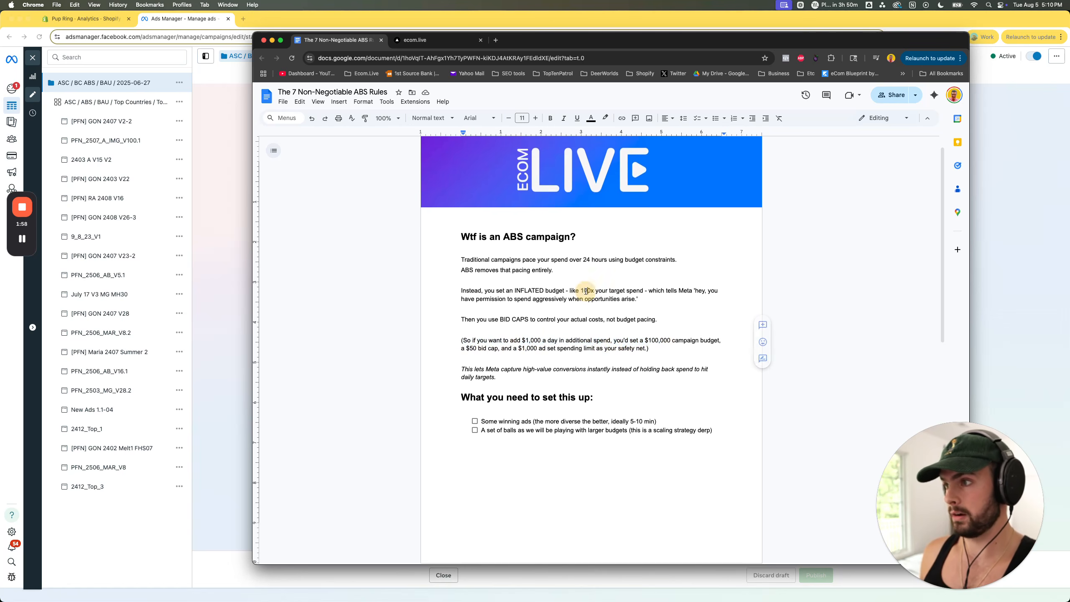
pyautogui.moveTo(613, 340); pyautogui.dragTo(699, 340)
pyautogui.click(698, 340)
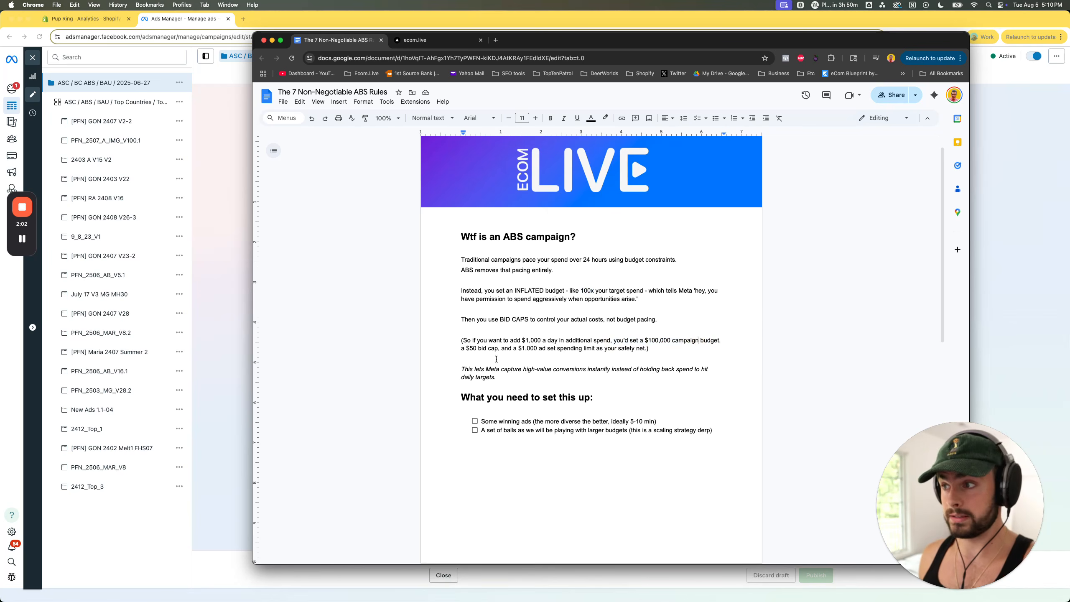
# - Examine the worked example's bid cap and ad set spending limit, comparing them with the added daily spend and campaign budget
pyautogui.moveTo(462, 349); pyautogui.dragTo(494, 348)
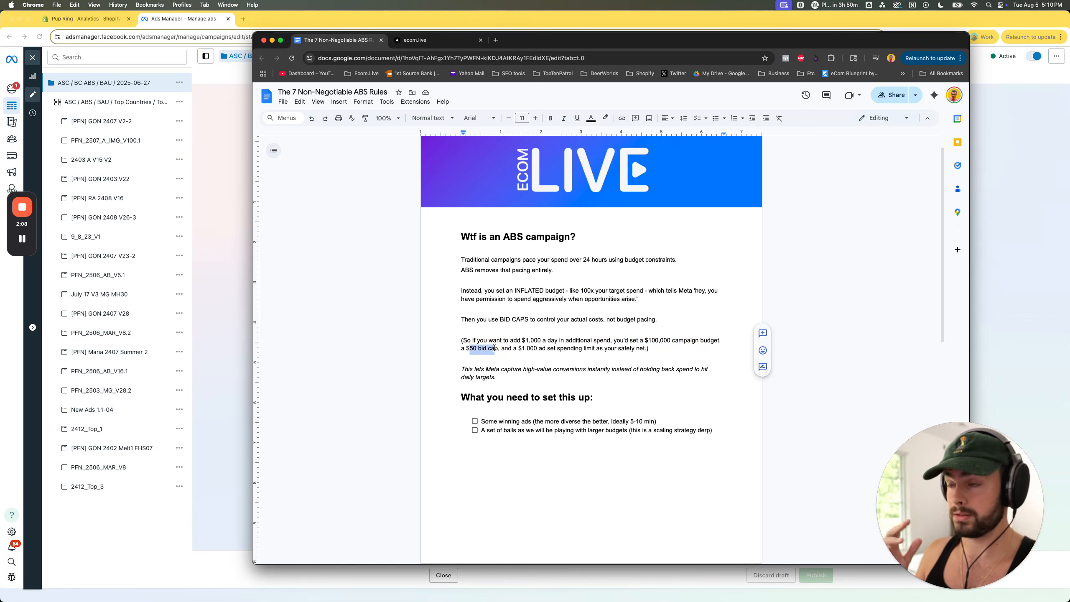
pyautogui.click(505, 348)
pyautogui.moveTo(501, 348); pyautogui.dragTo(650, 350)
pyautogui.click(546, 348)
pyautogui.click(593, 349)
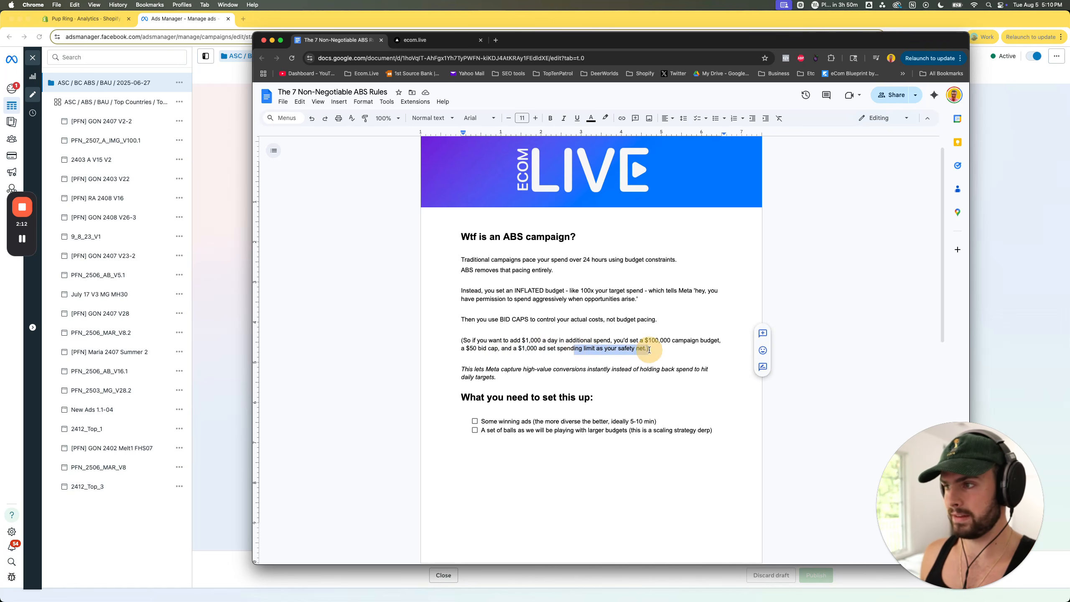
pyautogui.click(531, 341)
pyautogui.click(526, 340)
pyautogui.moveTo(526, 339)
pyautogui.mouseDown()
pyautogui.moveTo(549, 340)
pyautogui.moveTo(538, 348)
pyautogui.mouseUp()
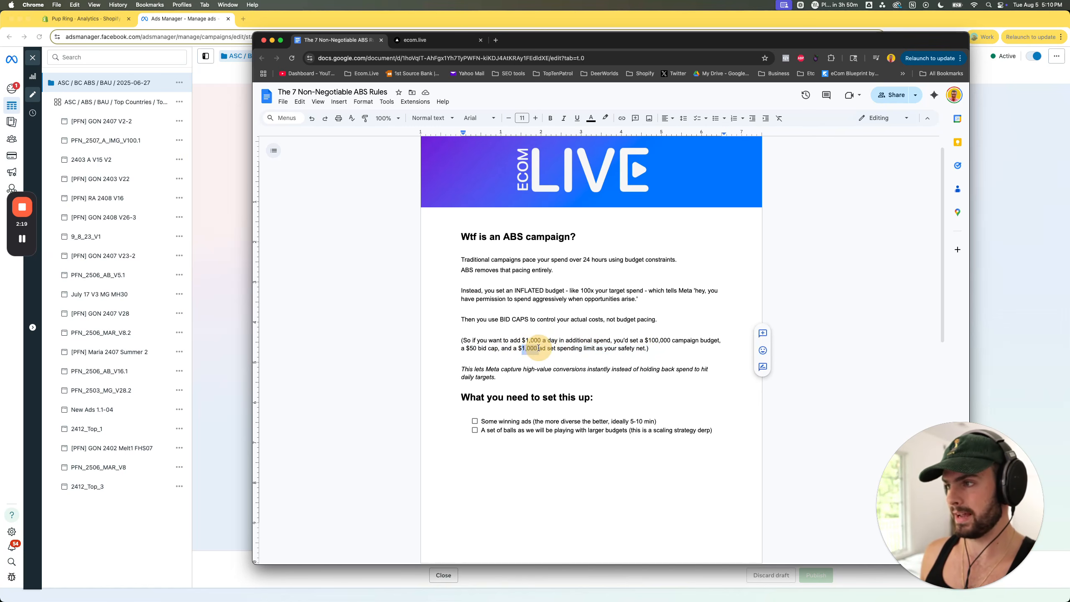
pyautogui.click(571, 348)
pyautogui.moveTo(643, 340); pyautogui.dragTo(688, 340)
pyautogui.click(688, 340)
pyautogui.moveTo(463, 348); pyautogui.dragTo(513, 348)
pyautogui.click(588, 348)
# - Read the italic note about capturing conversions and the checklist item about playing with larger budgets
pyautogui.scroll(-1, 589, 348)
pyautogui.scroll(1, 589, 354)
pyautogui.moveTo(462, 374); pyautogui.dragTo(601, 373)
pyautogui.click(601, 373)
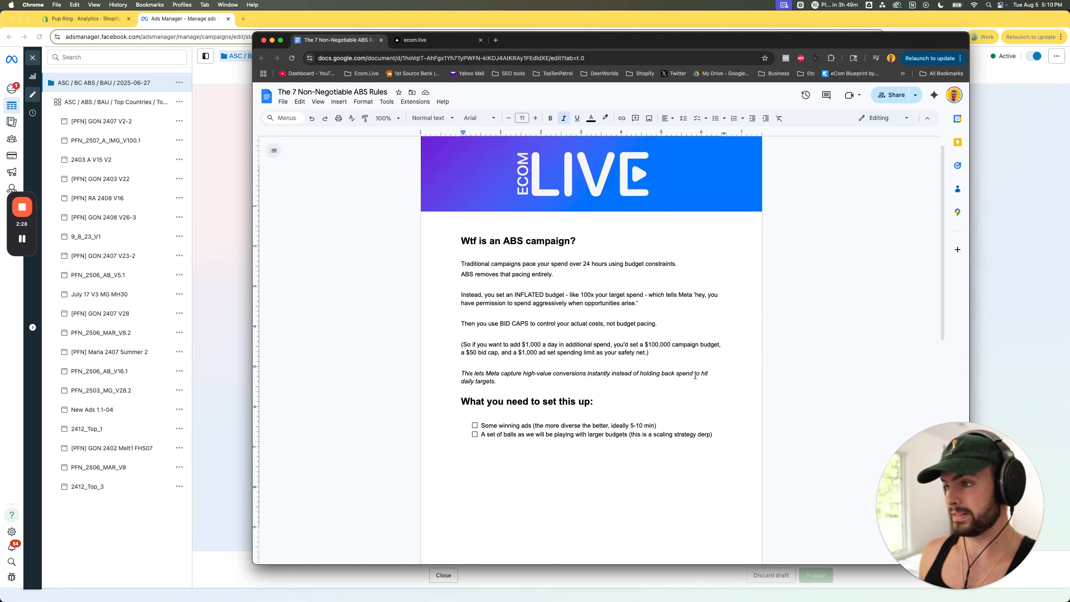
pyautogui.moveTo(462, 380); pyautogui.dragTo(656, 397)
pyautogui.click(521, 381)
pyautogui.scroll(-1, 564, 428)
pyautogui.click(648, 400)
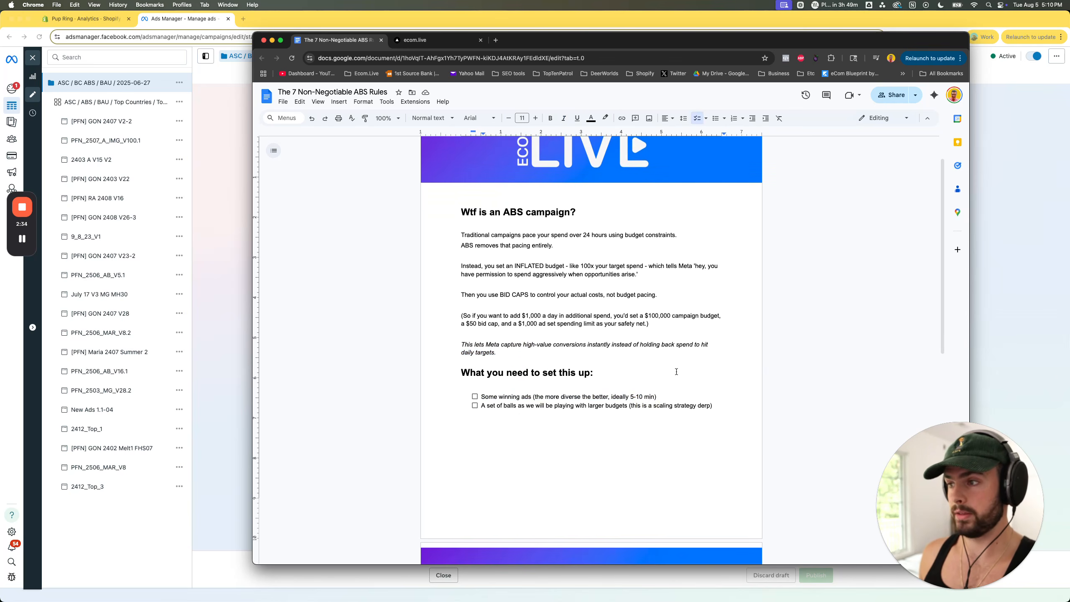
pyautogui.scroll(1, 676, 371)
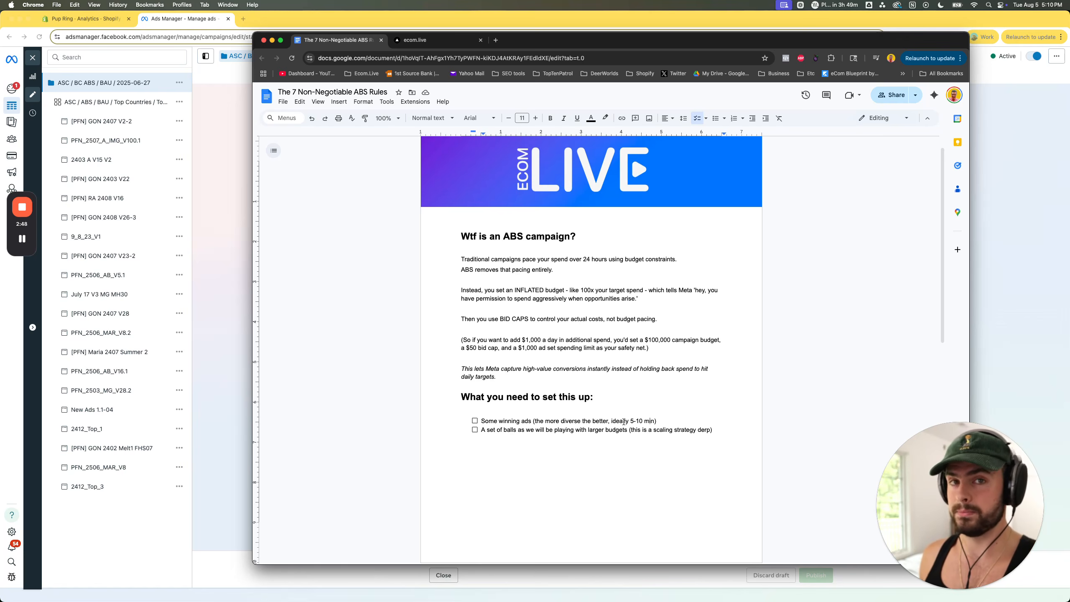
pyautogui.scroll(-1, 534, 420)
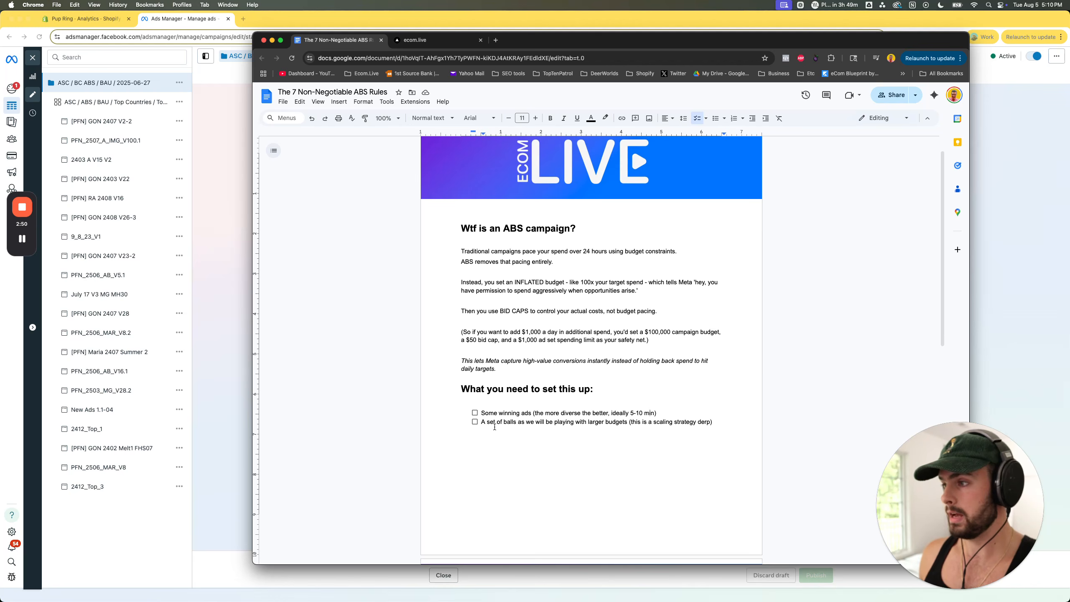
pyautogui.moveTo(480, 422); pyautogui.dragTo(652, 423)
pyautogui.click(614, 423)
pyautogui.click(652, 423)
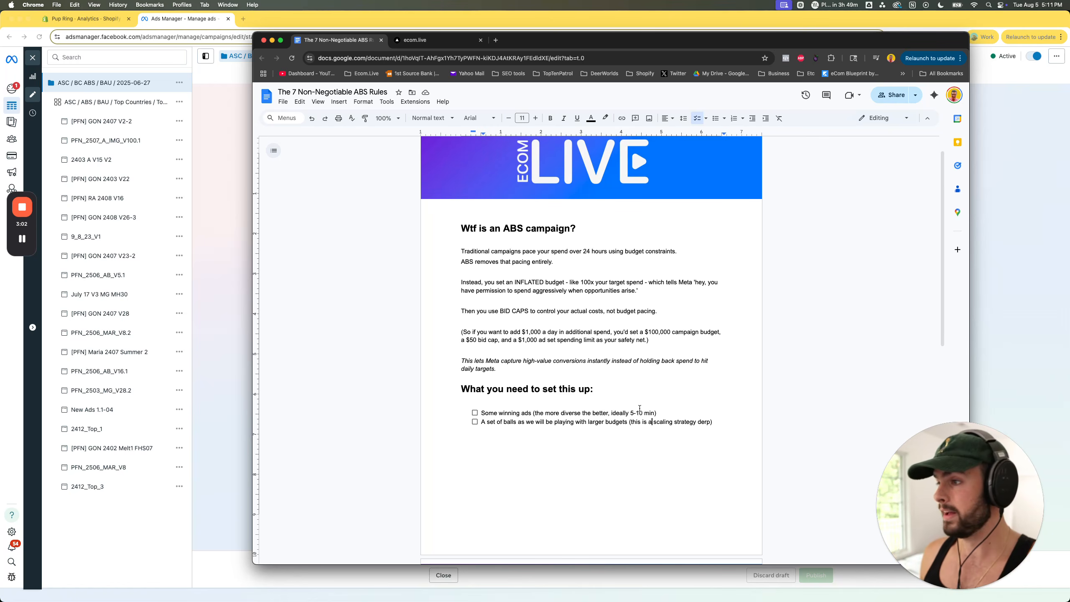
# - Look over the ABS Rules page with the 7 Non-Negotiable Rules and return to the start of the document
pyautogui.scroll(-10, 639, 407)
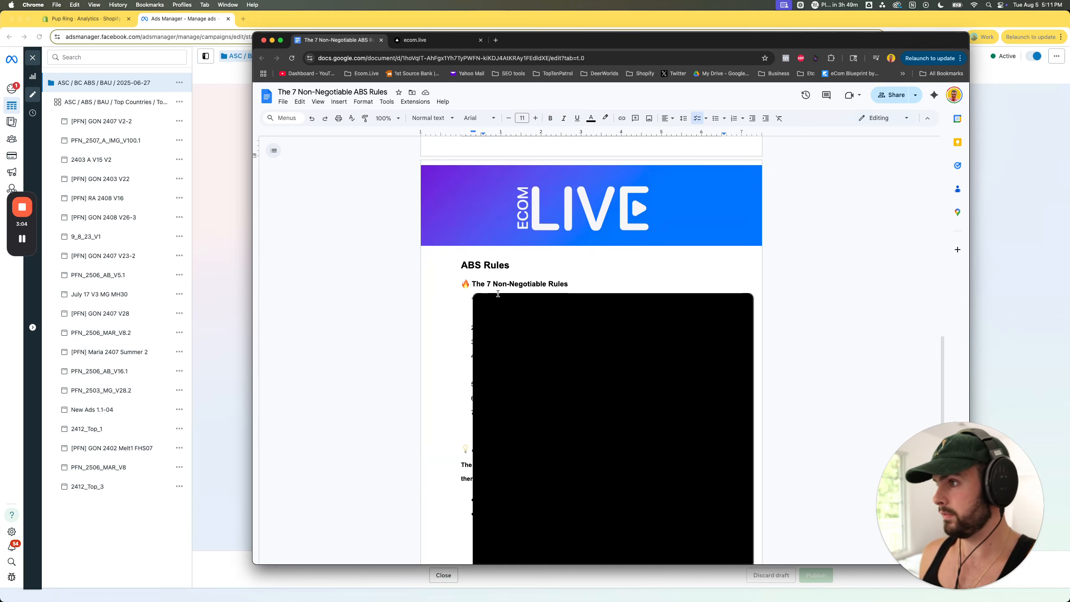
pyautogui.scroll(-2, 496, 294)
pyautogui.moveTo(460, 237); pyautogui.dragTo(537, 237)
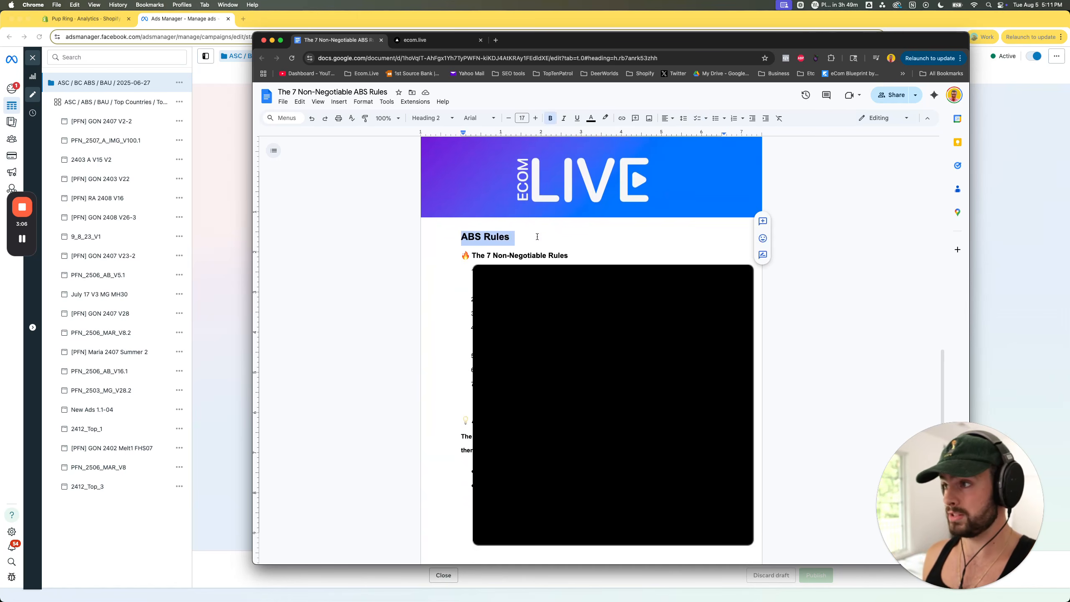
pyautogui.click(530, 238)
pyautogui.scroll(1, 543, 278)
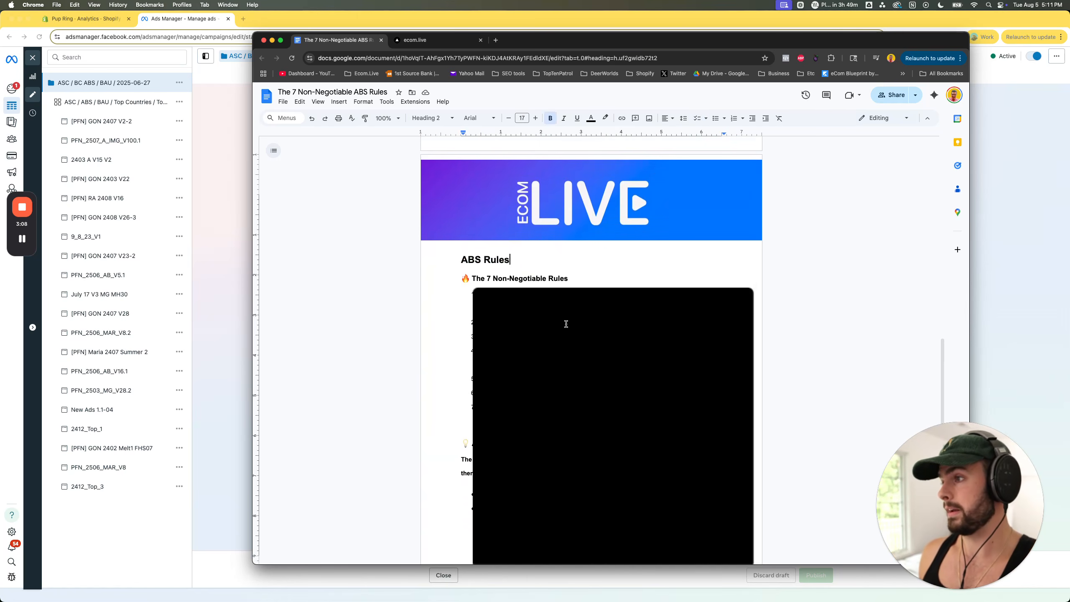
pyautogui.scroll(10, 566, 347)
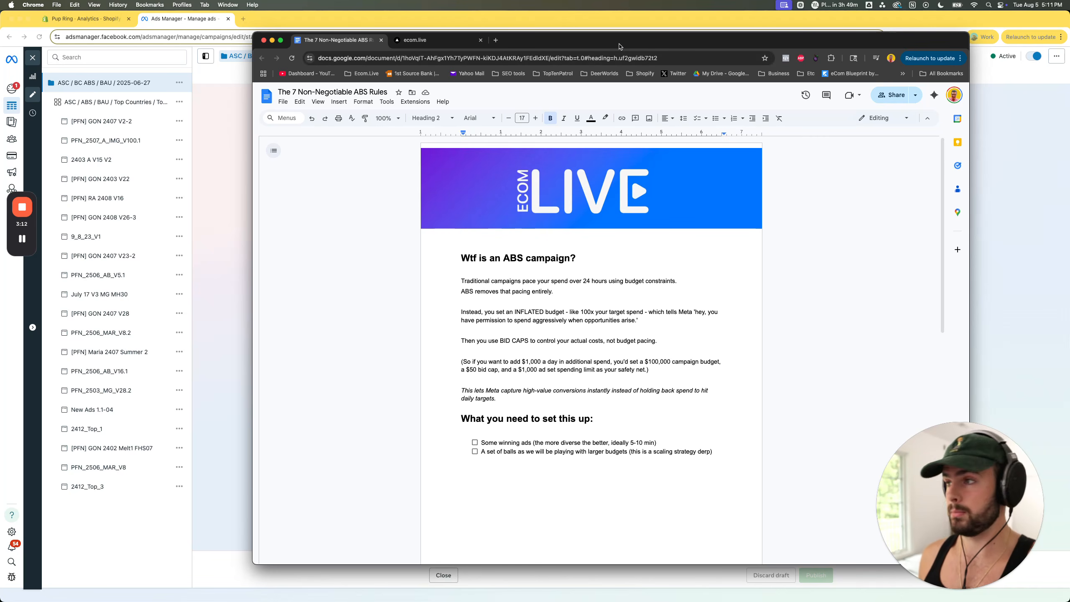
# - Move the document window out of the way, close the campaign editor in Ads Manager, and create a new auction campaign with the Sales objective
pyautogui.moveTo(560, 41); pyautogui.dragTo(1068, 489)
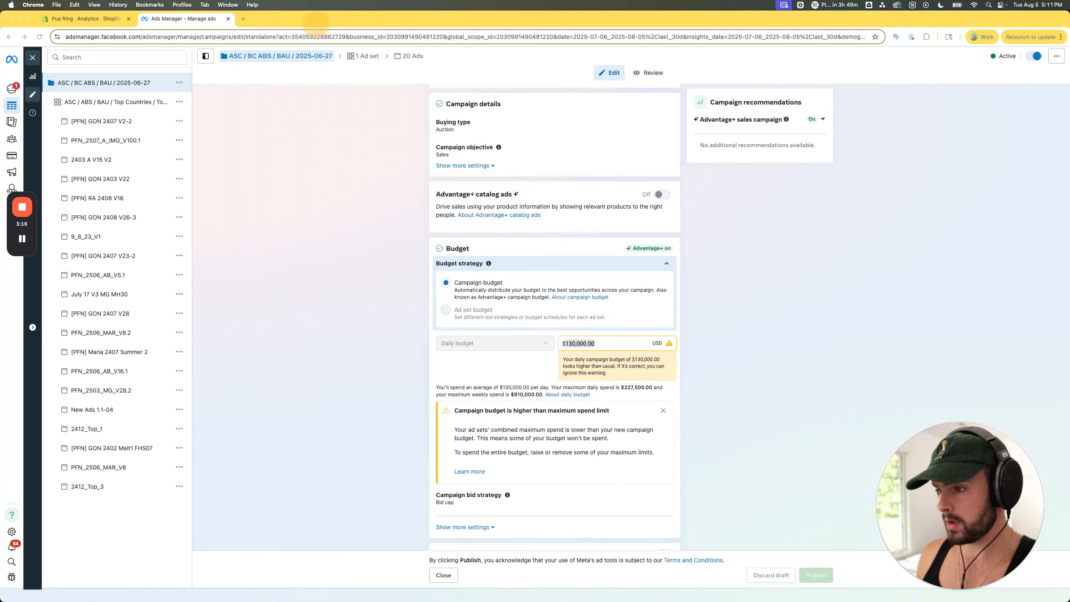
pyautogui.click(33, 58)
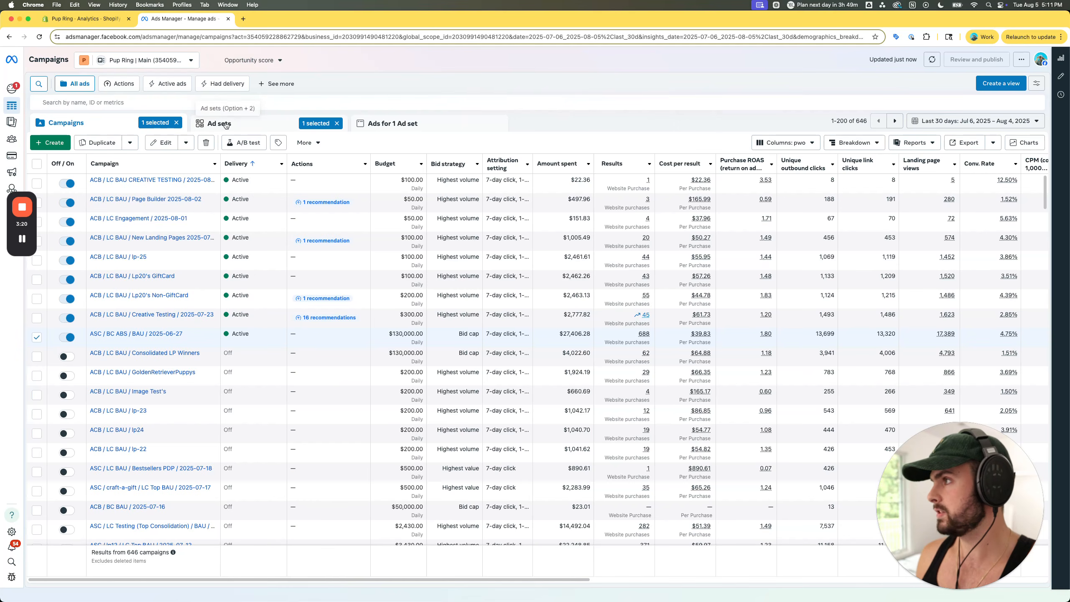
pyautogui.click(50, 142)
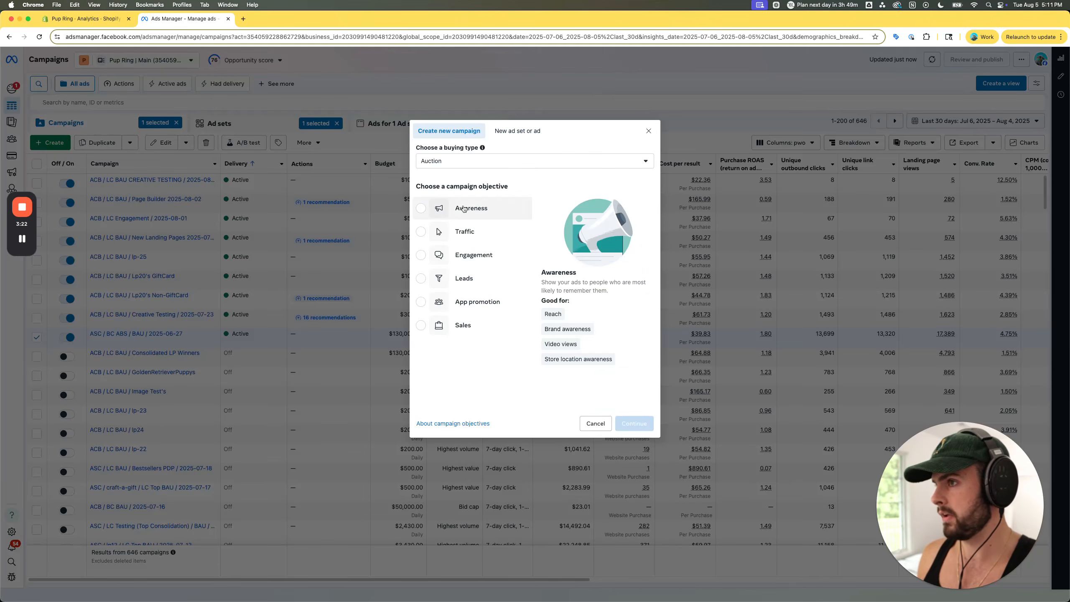
pyautogui.click(446, 328)
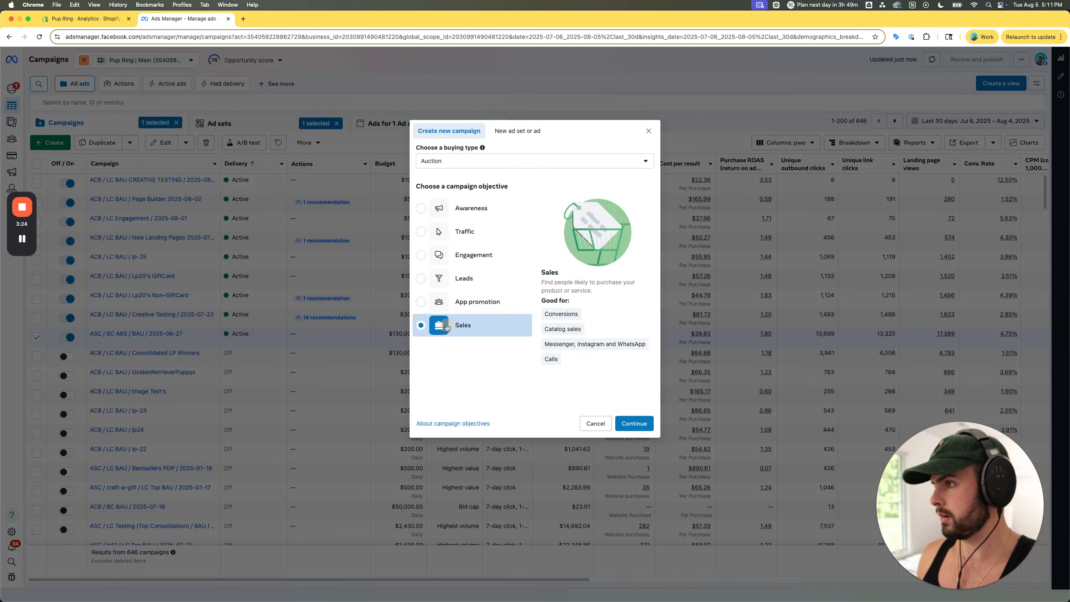
pyautogui.click(633, 423)
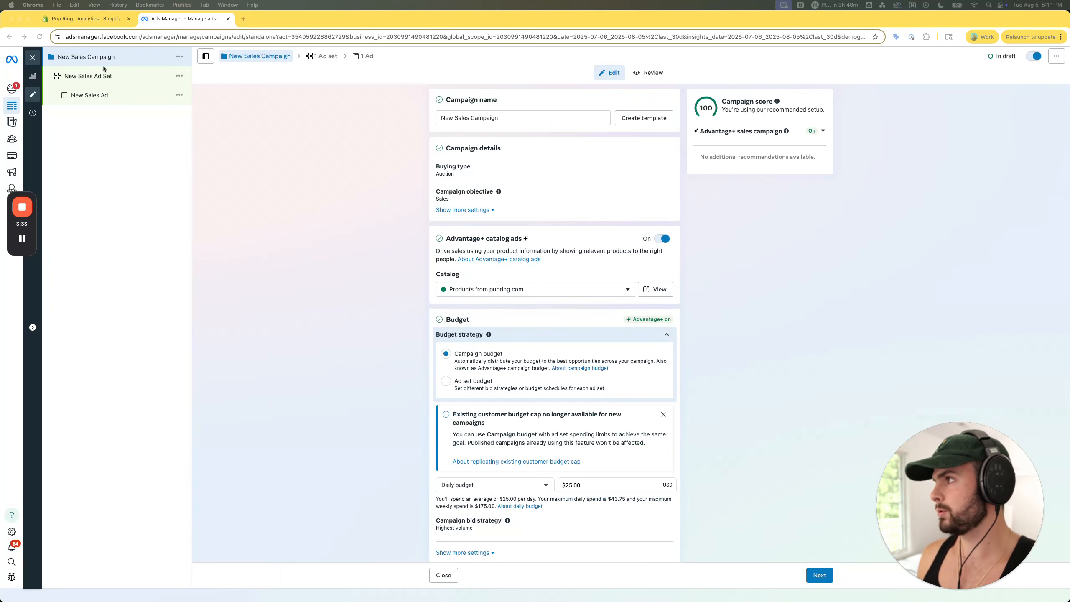
# - Name the campaign "ASC / ABS / TOP COUNTRIES / TOP CREATIVE"
pyautogui.tripleClick(485, 118)
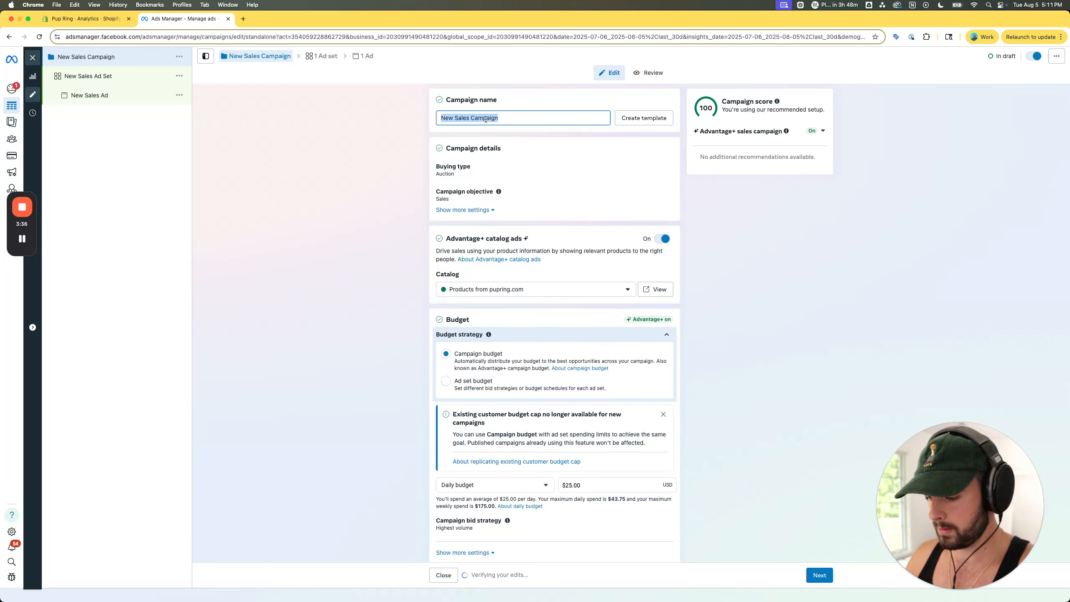
pyautogui.write('ASC')
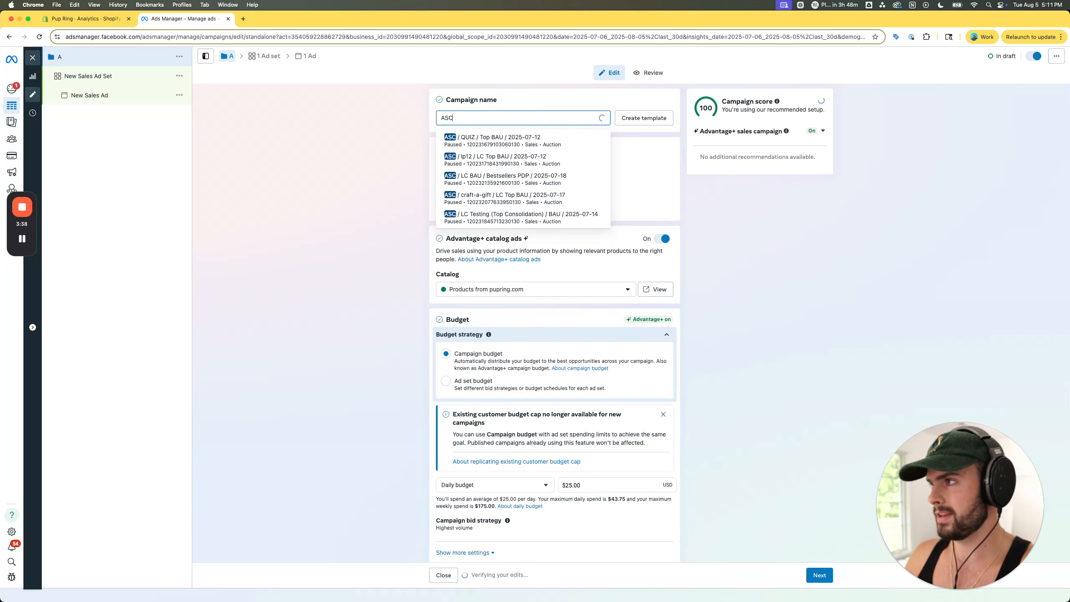
pyautogui.write(' / ')
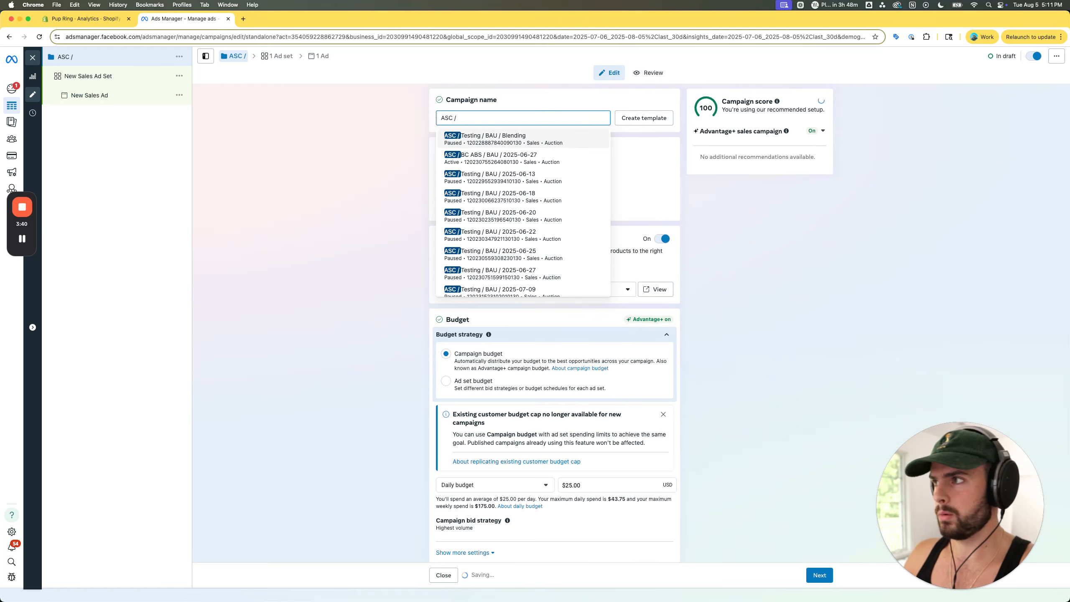
pyautogui.write('ABS /')
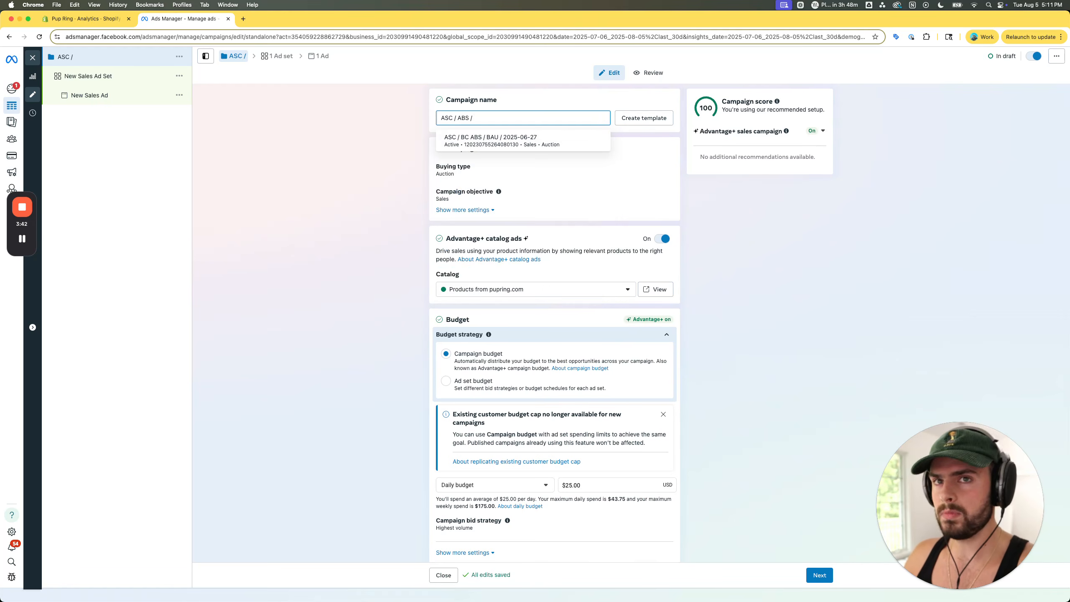
pyautogui.write(' TOP COU')
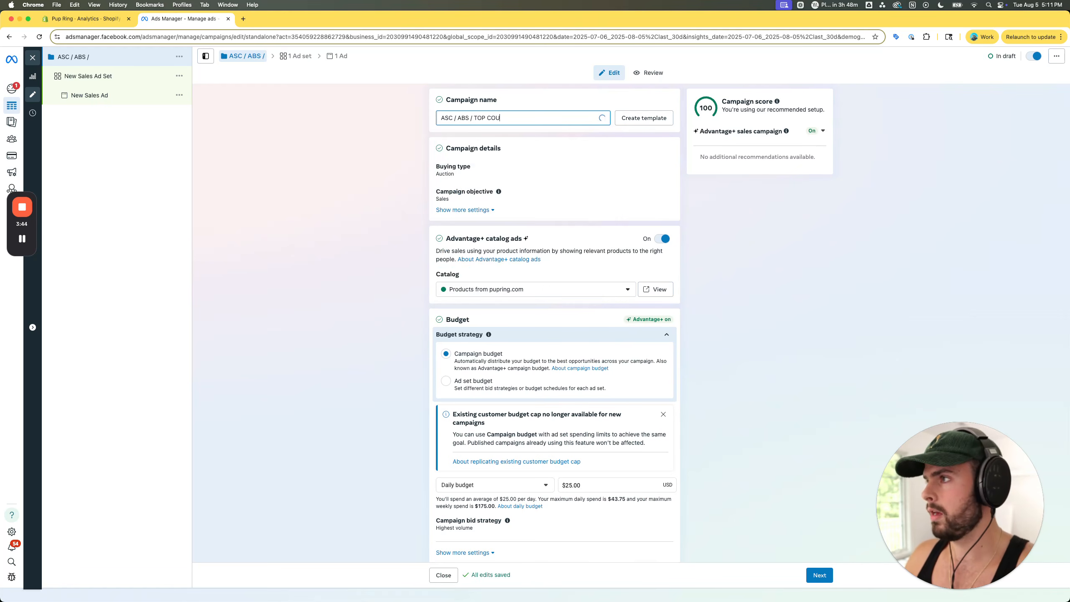
pyautogui.write('NTRIES / TOP CREATIVE')
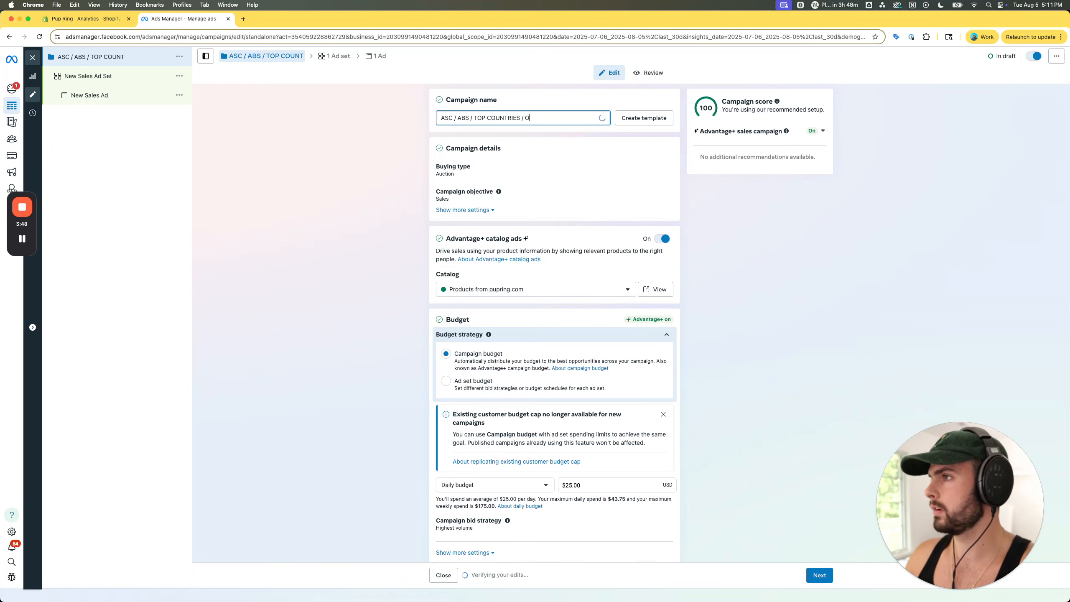
pyautogui.click(303, 153)
# - Append the date code "/ 2508" to the end of the campaign name
pyautogui.click(580, 117)
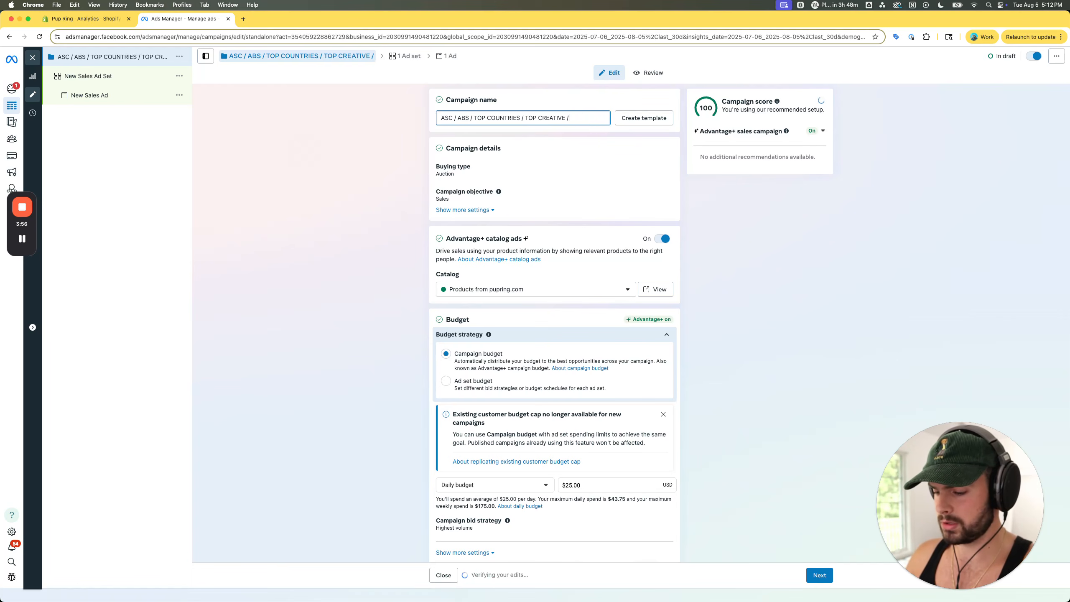
pyautogui.write('2508')
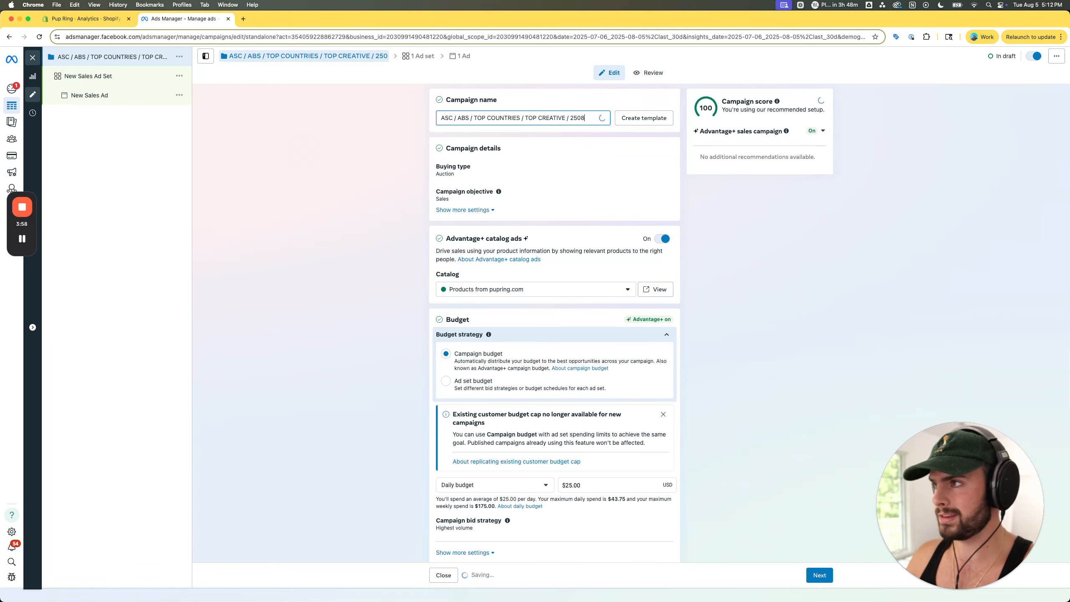
pyautogui.click(585, 118)
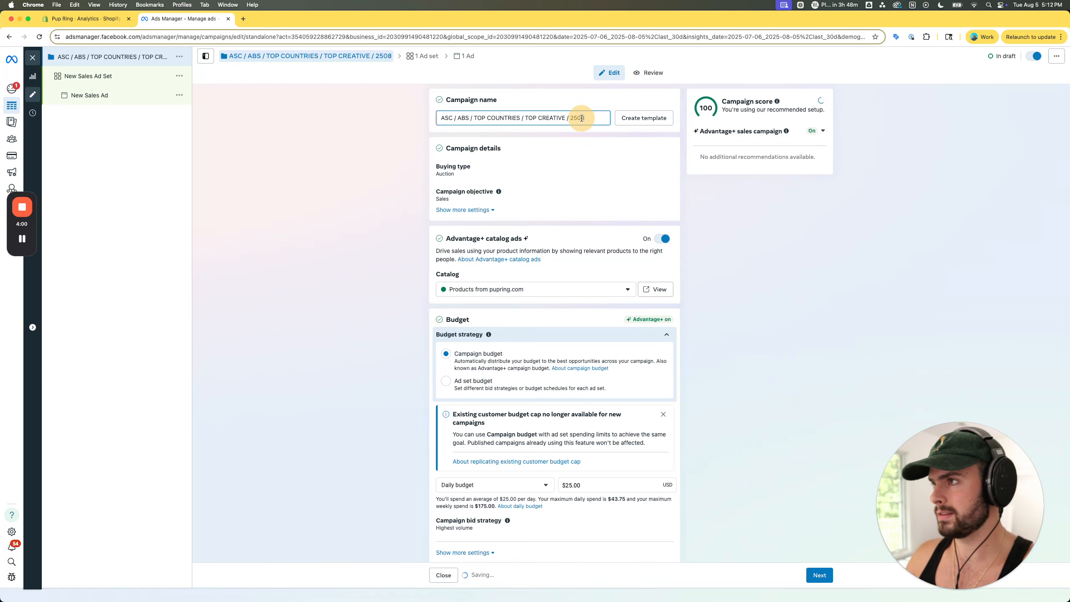
pyautogui.click(373, 181)
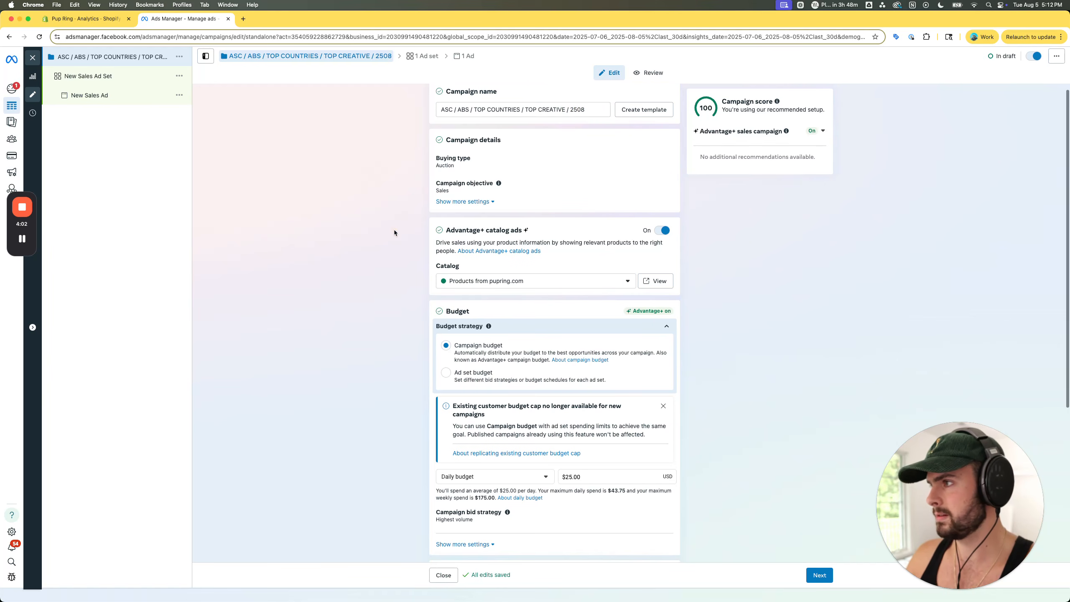
# - Turn off Advantage+ catalog ads for the campaign
pyautogui.scroll(-1, 548, 206)
pyautogui.click(665, 206)
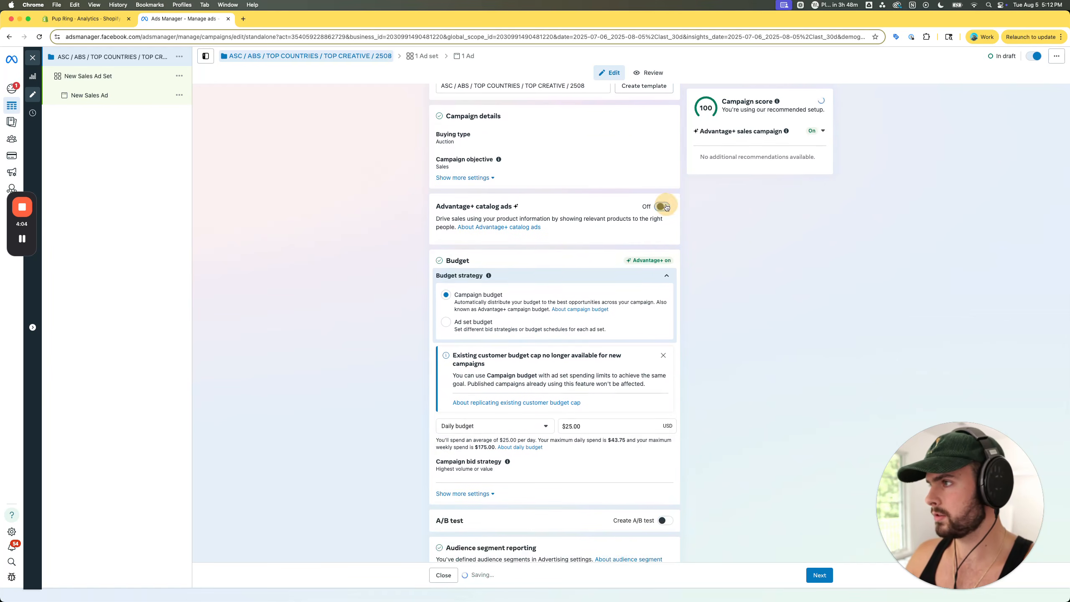
pyautogui.scroll(1, 476, 194)
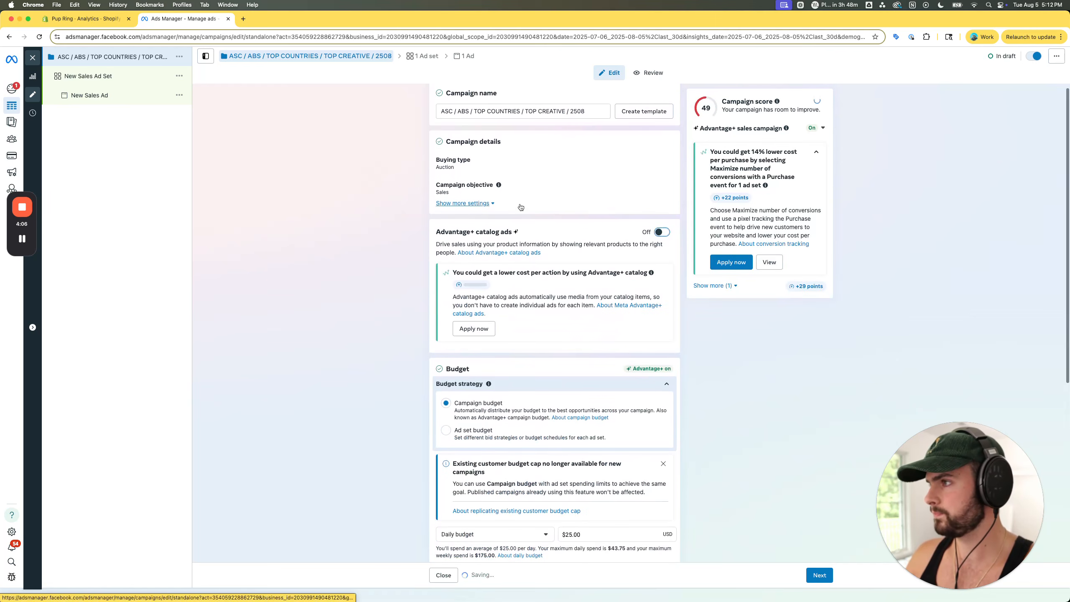
# - Keep the campaign budget strategy and set the daily budget to $100,000
pyautogui.scroll(-1, 470, 174)
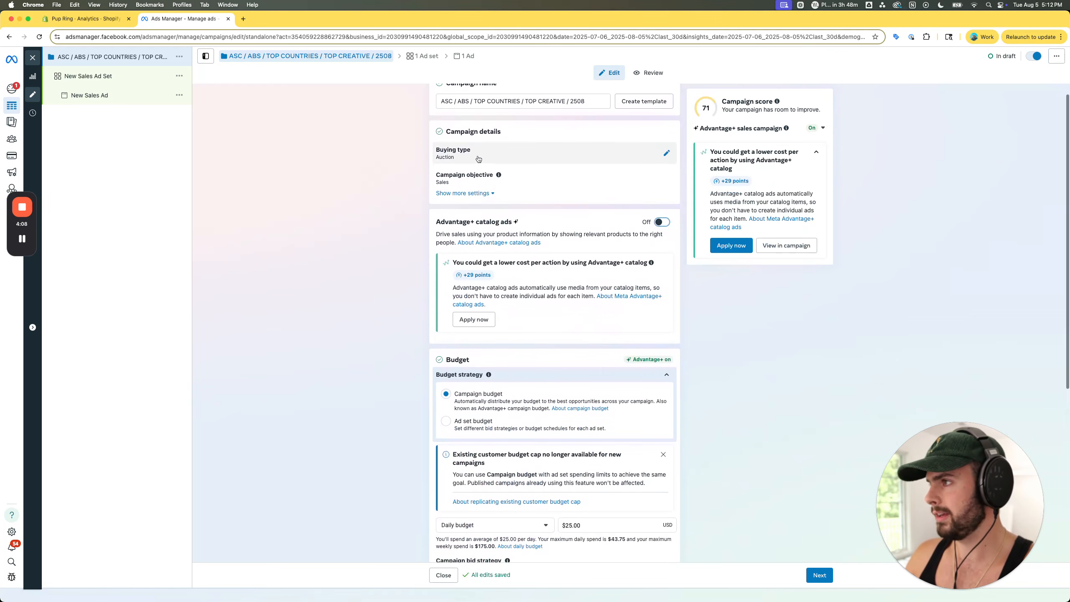
pyautogui.scroll(-5, 493, 245)
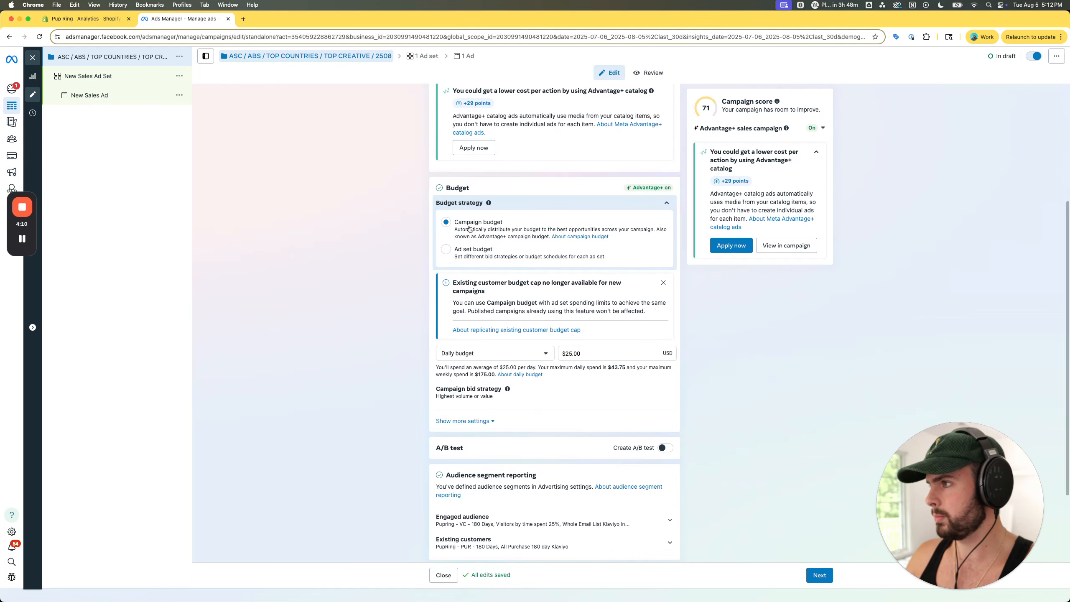
pyautogui.scroll(-3, 494, 244)
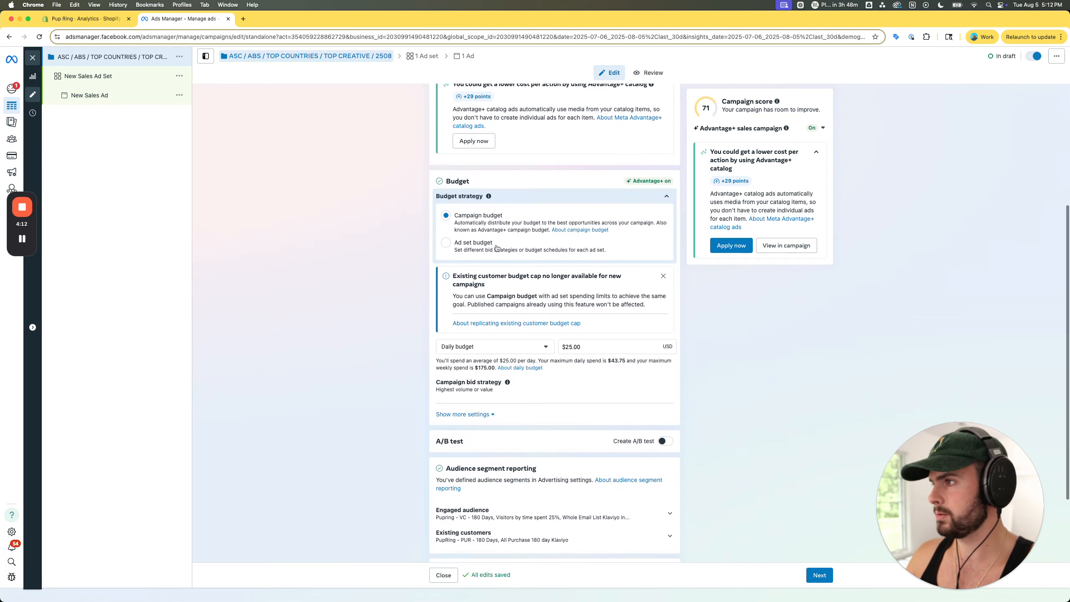
pyautogui.click(573, 264)
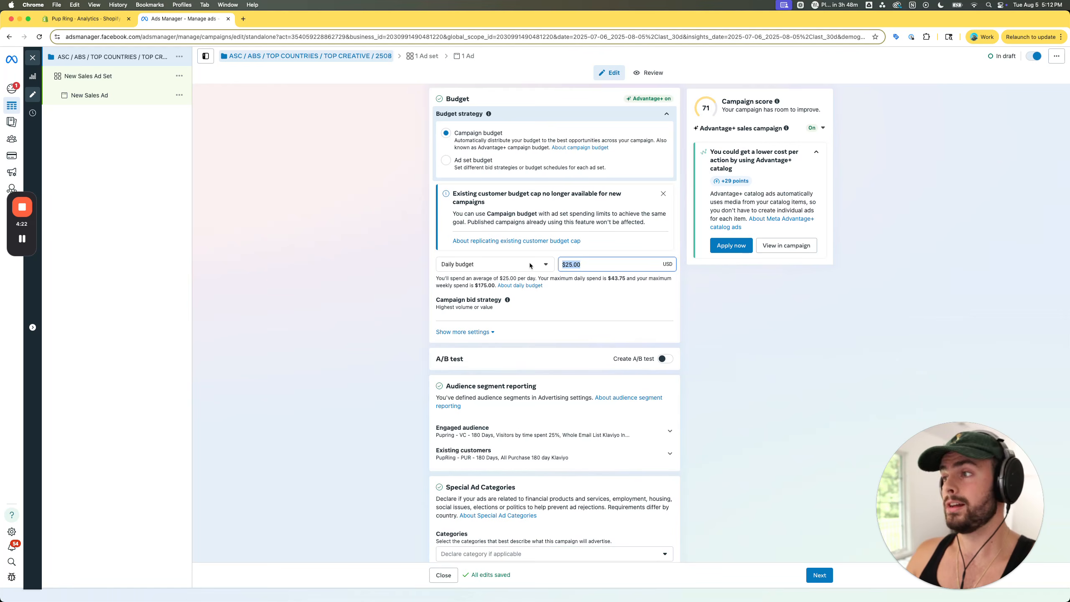
pyautogui.write('10')
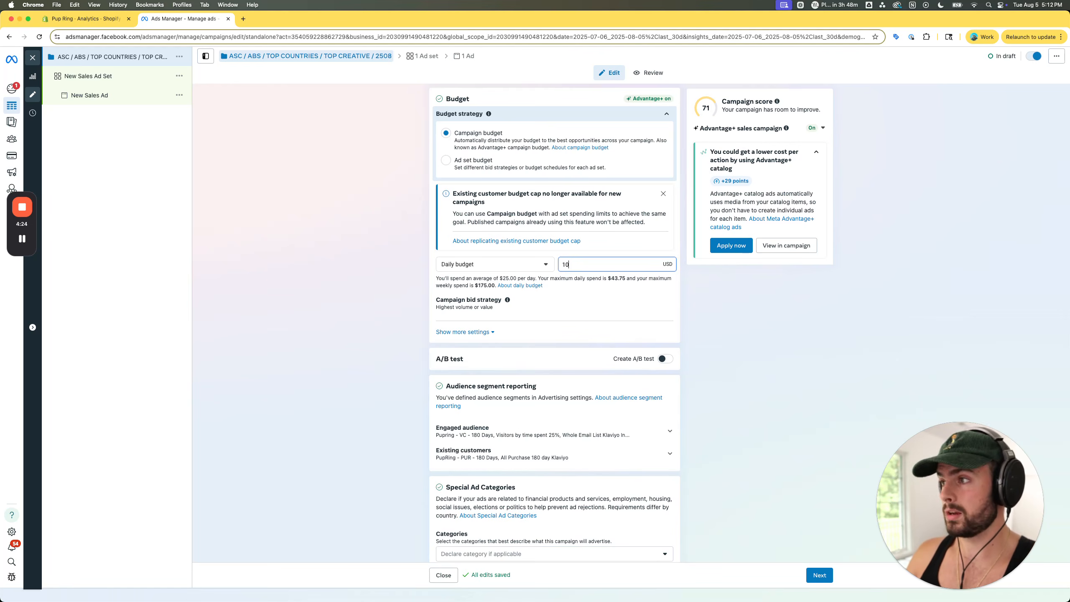
pyautogui.write('0,00000')
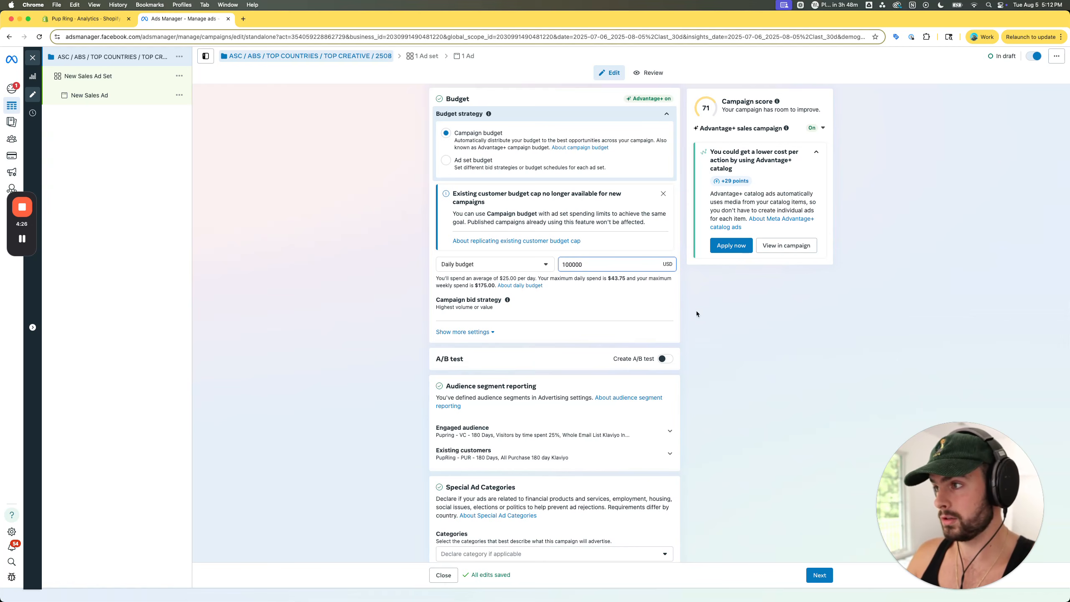
pyautogui.click(708, 315)
# - Change the campaign bid strategy to Bid cap
pyautogui.scroll(-2, 716, 316)
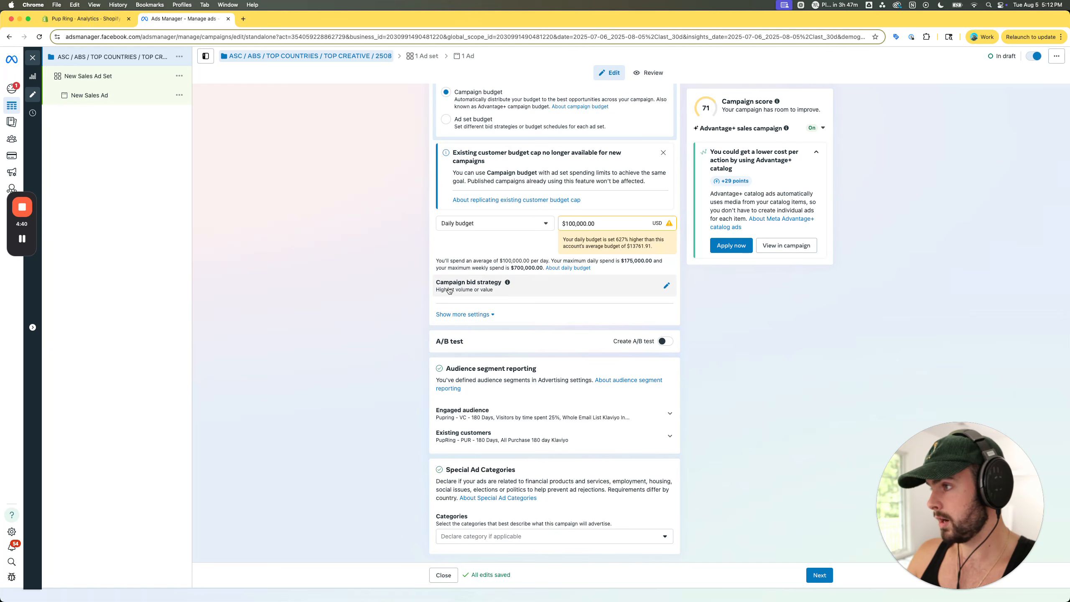
pyautogui.click(529, 283)
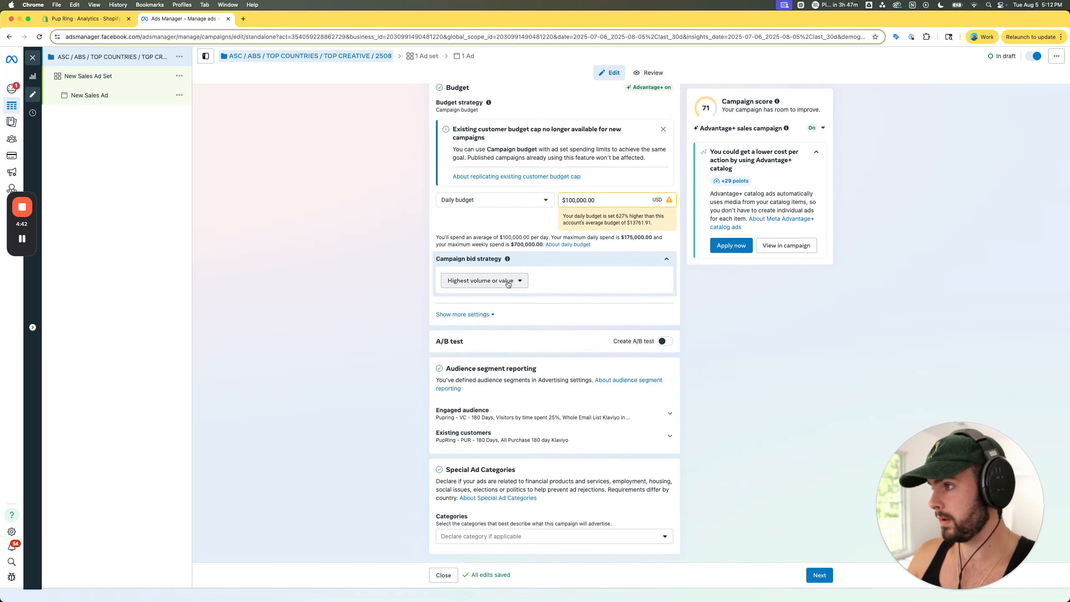
pyautogui.click(507, 280)
pyautogui.moveTo(546, 391)
pyautogui.click(688, 389)
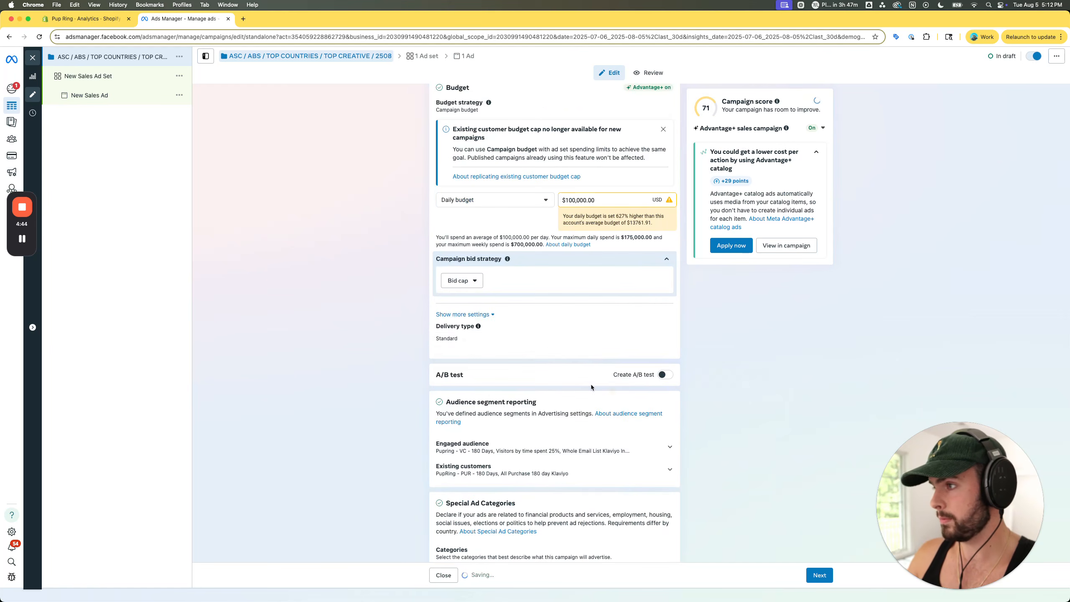
pyautogui.scroll(-1, 489, 334)
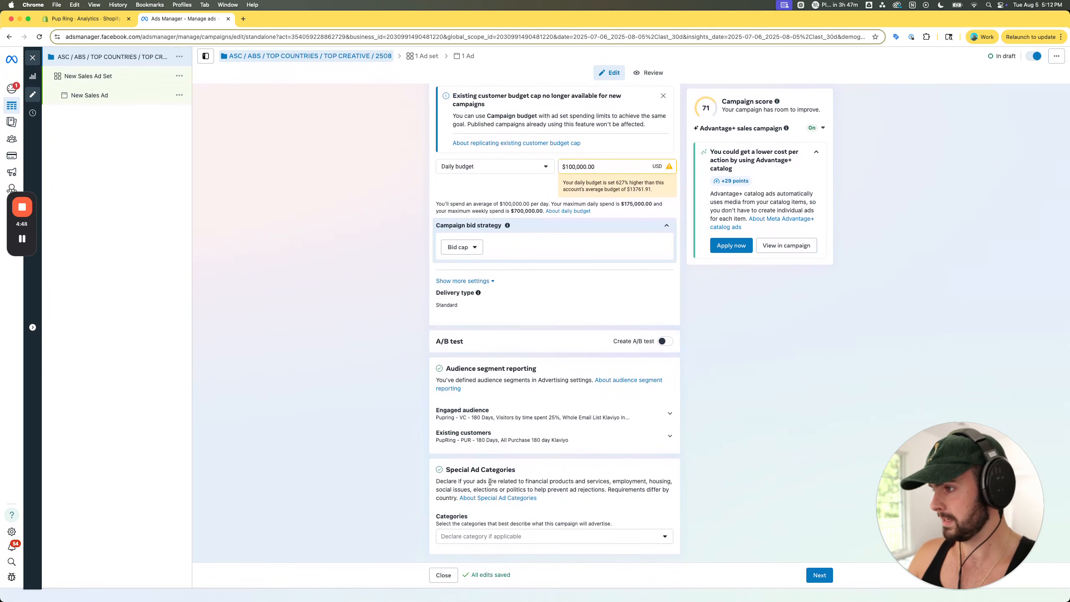
# - Open the new ad set and rename it "ASC / ABS / TOP COUNTRIES / TOP CREATIVE"
pyautogui.click(105, 77)
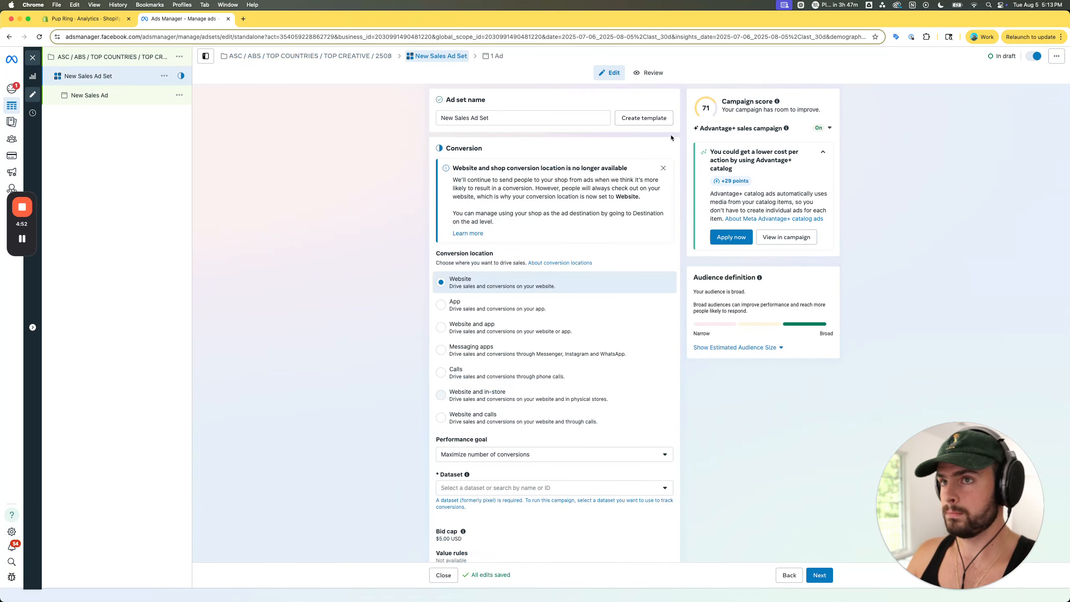
pyautogui.tripleClick(504, 120)
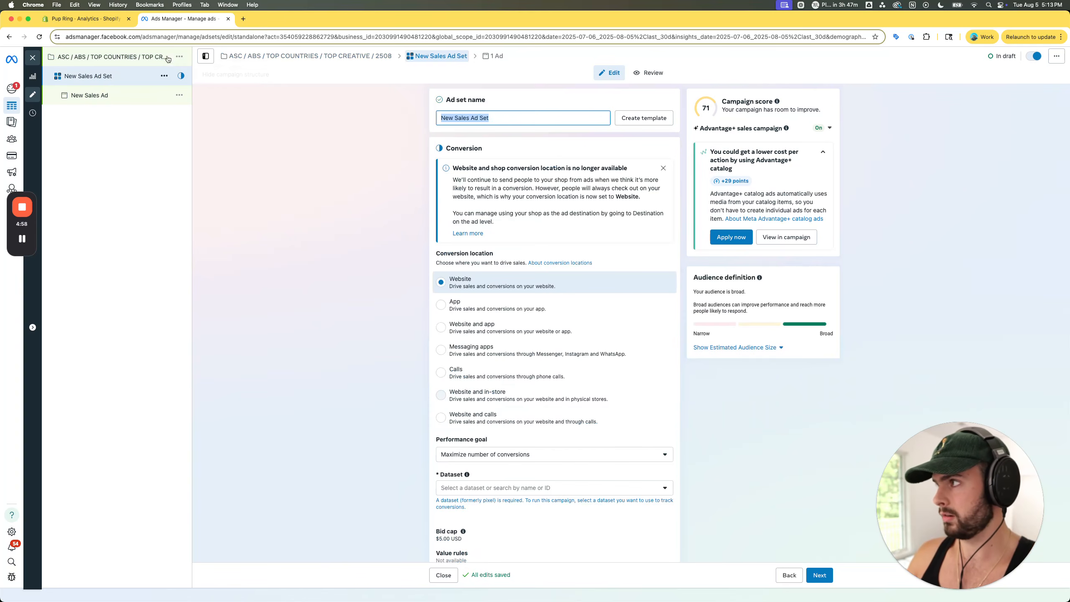
pyautogui.write('ASC')
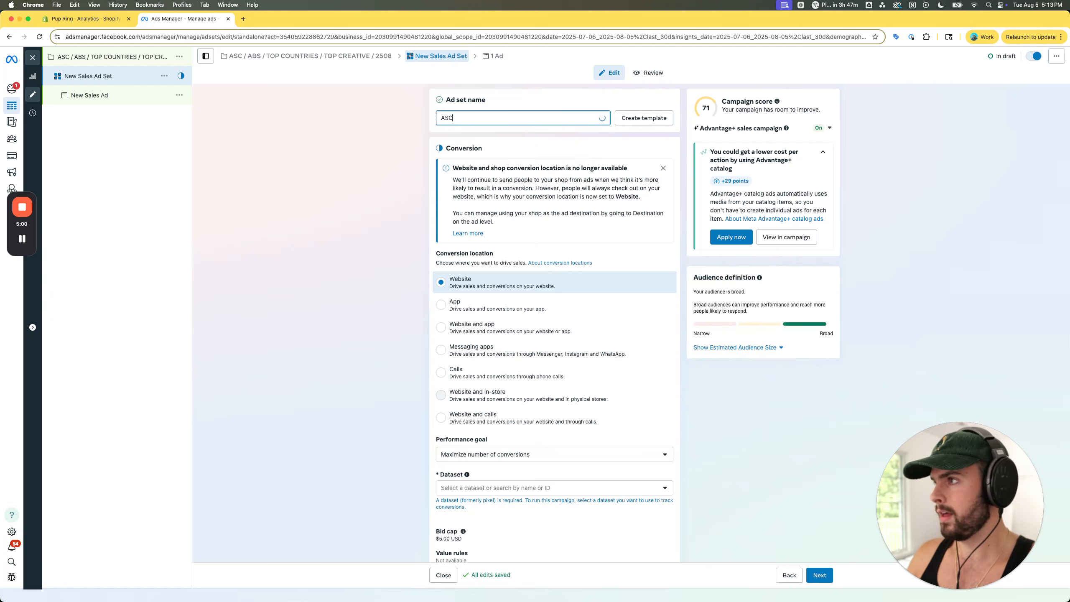
pyautogui.write(' / ABS')
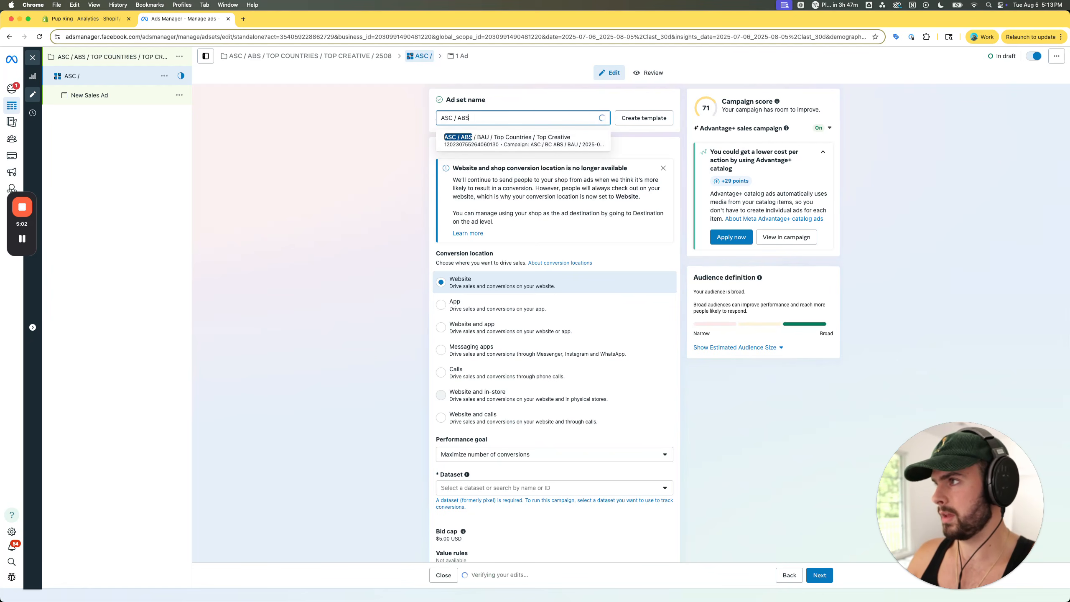
pyautogui.write(' / TOP ')
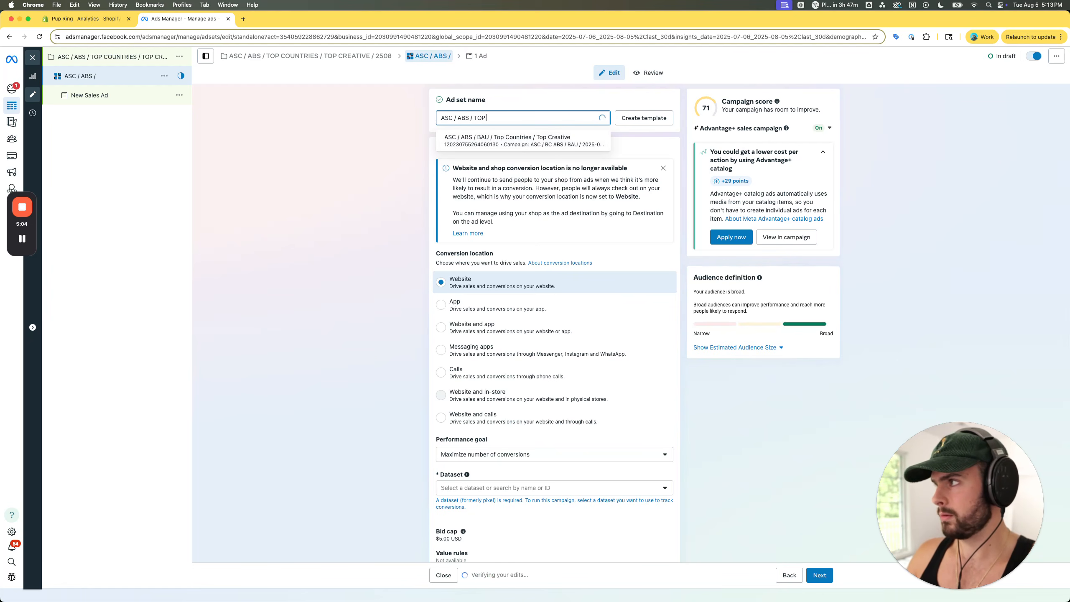
pyautogui.write('COUNTRIES /')
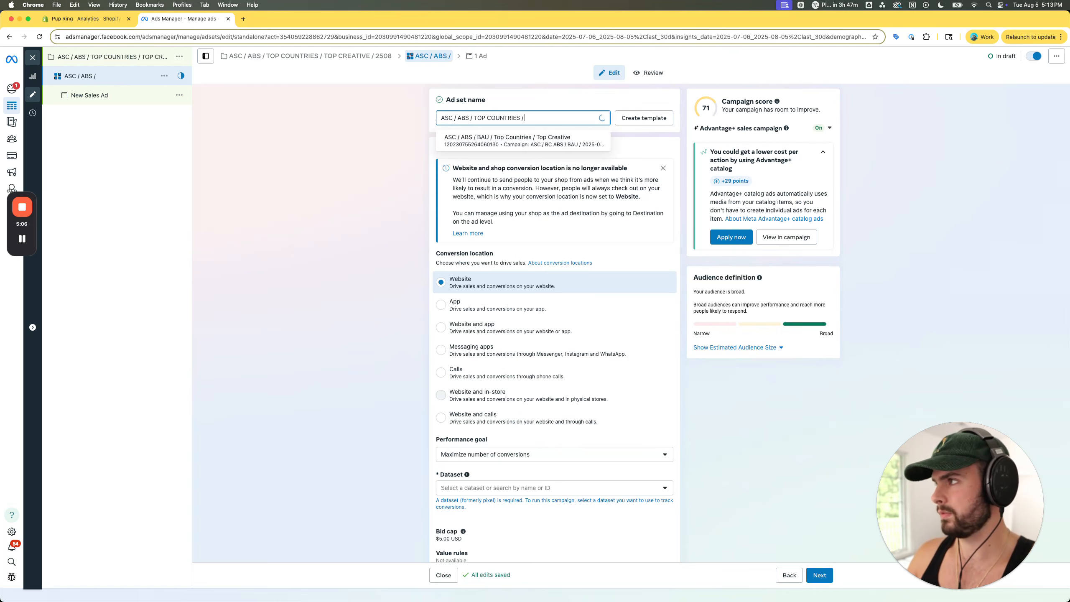
pyautogui.write(' TOP CREATIVE')
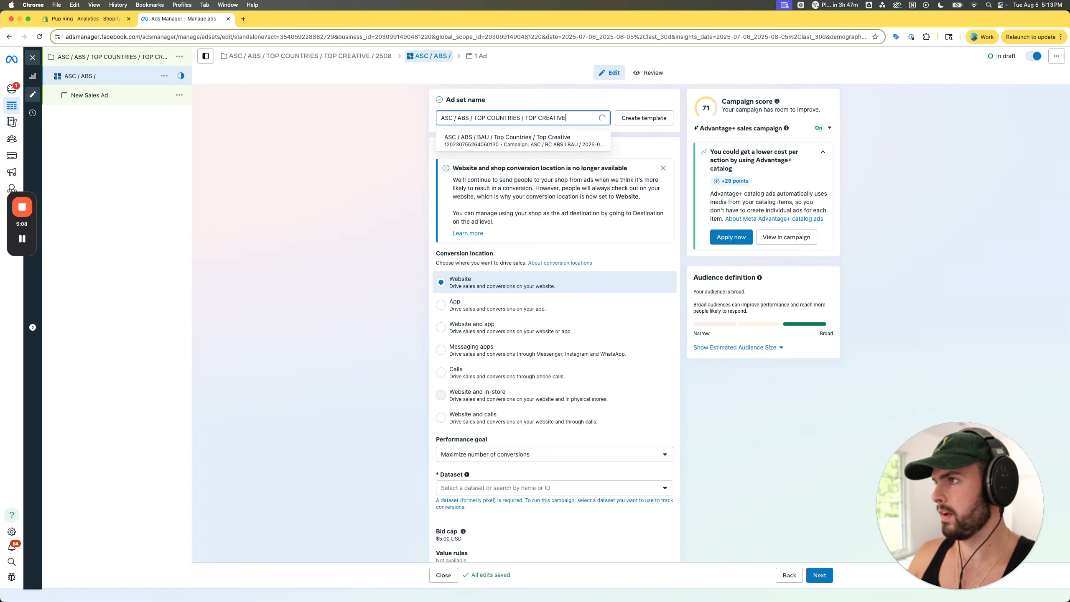
pyautogui.click(380, 149)
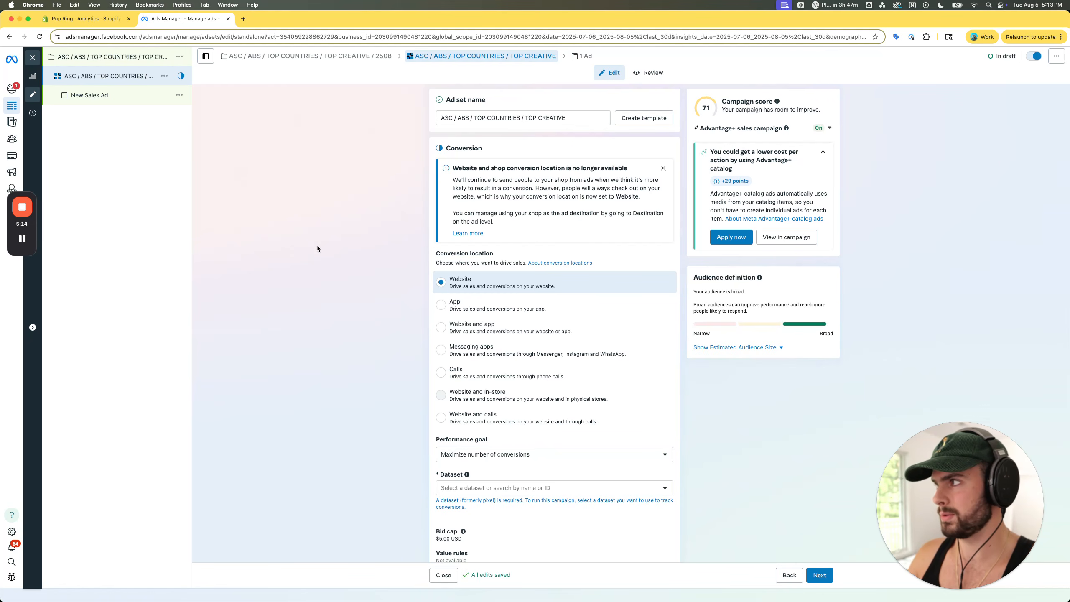
# - Select the active Conversions API dataset for the ad set and choose Purchase as the conversion event
pyautogui.scroll(-2, 318, 247)
pyautogui.scroll(-8, 317, 245)
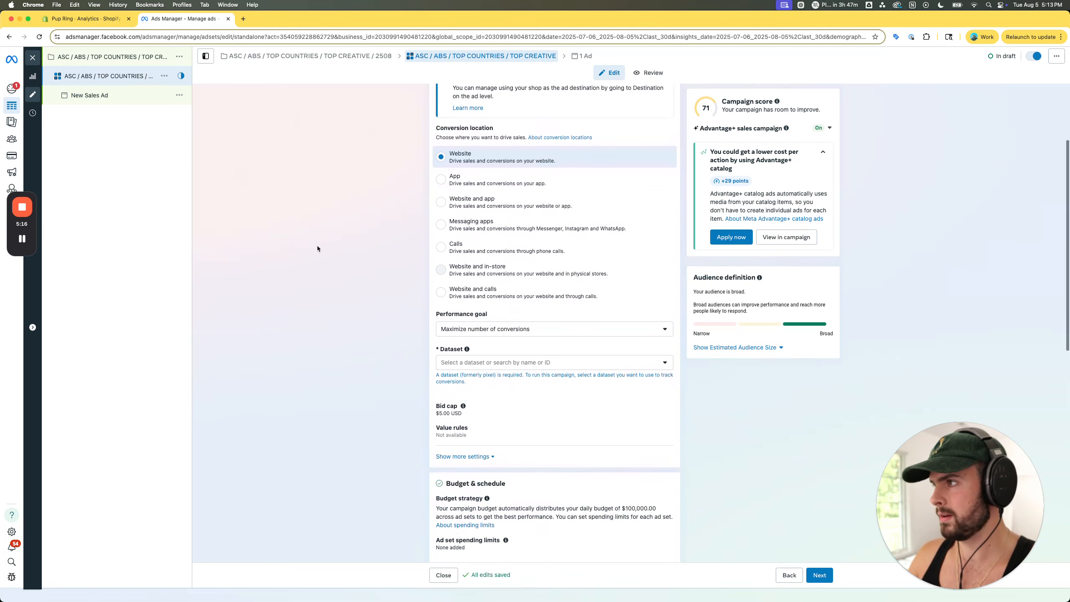
pyautogui.click(494, 281)
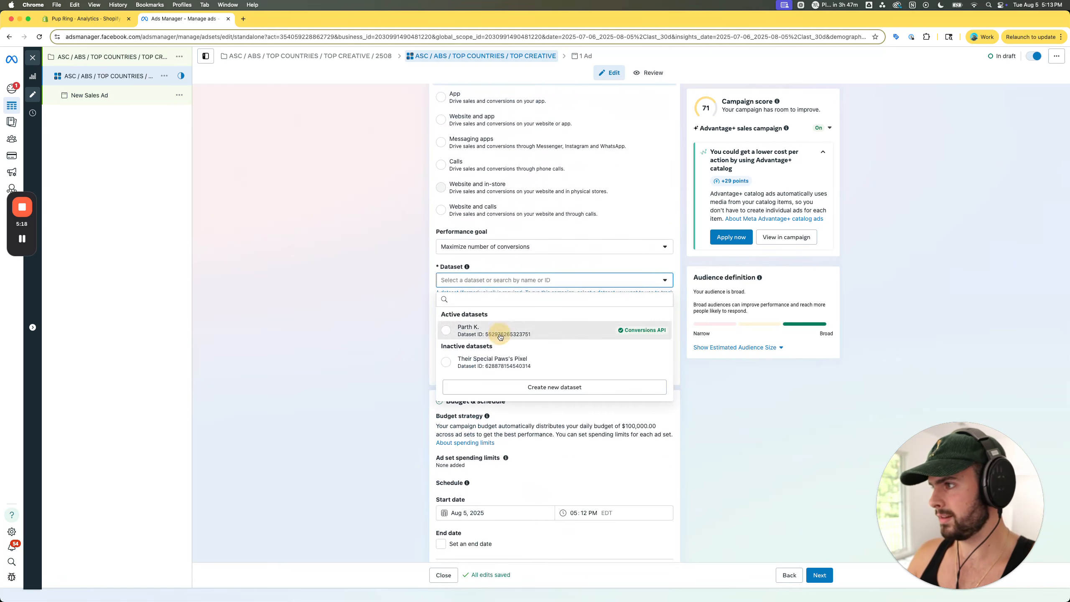
pyautogui.click(484, 330)
pyautogui.scroll(-3, 495, 253)
pyautogui.click(495, 241)
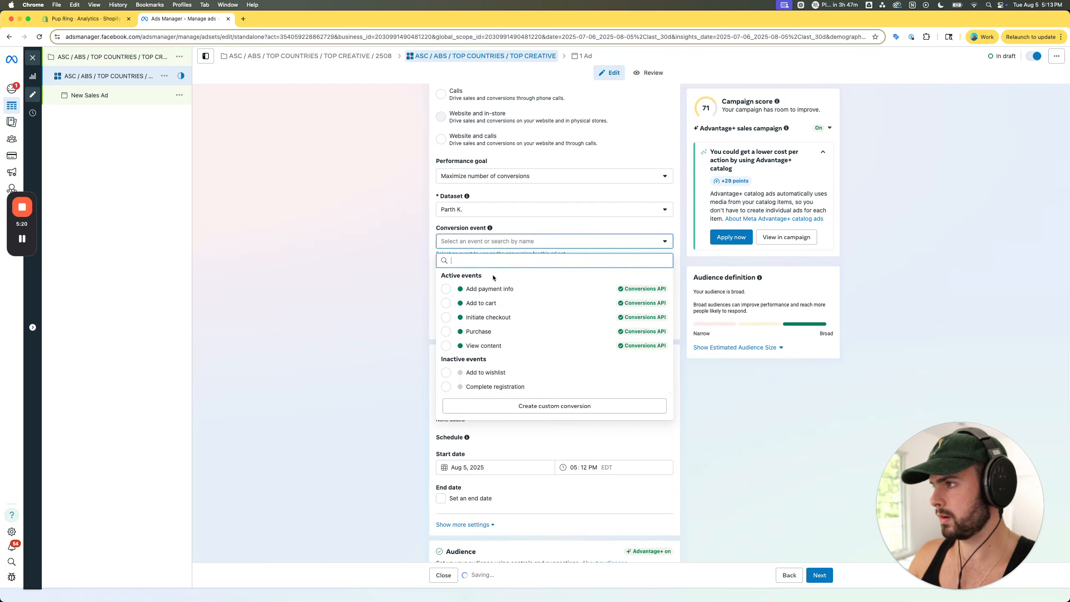
pyautogui.click(468, 333)
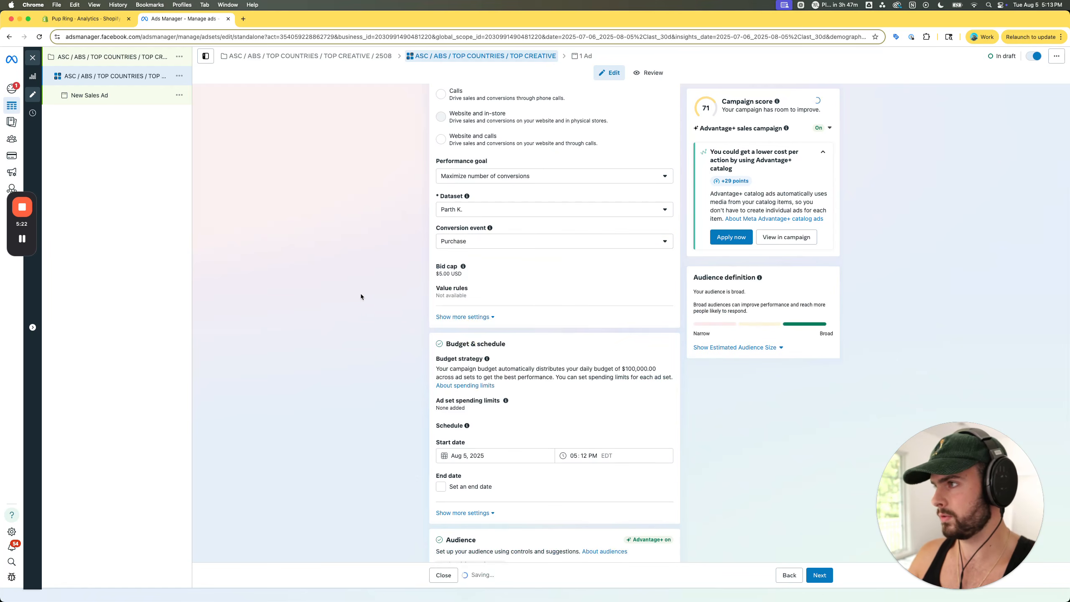
pyautogui.scroll(-2, 360, 293)
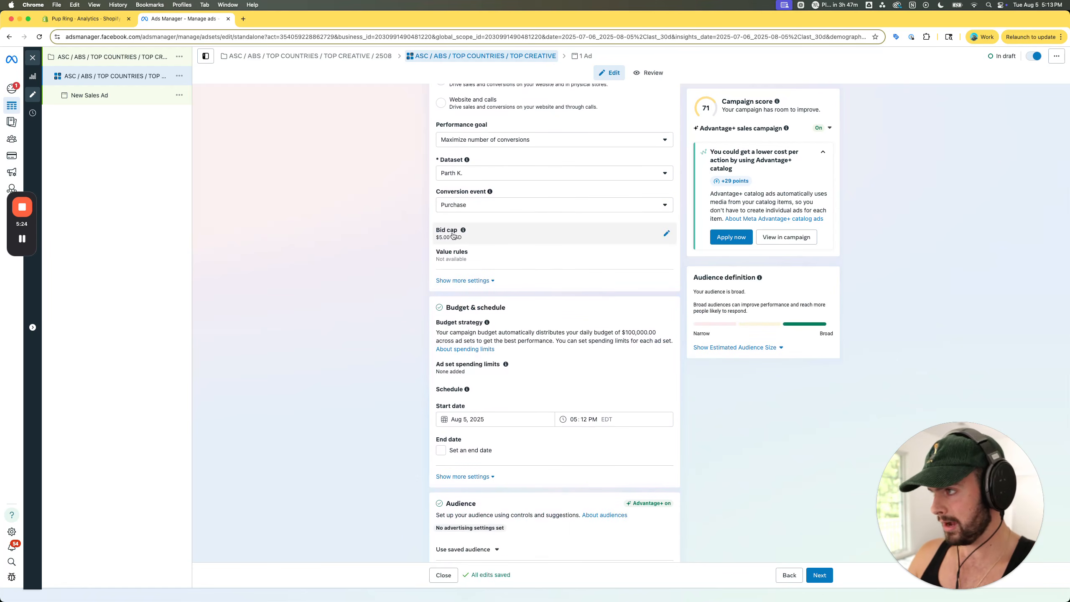
# - Set the ad set's bid cap to $54.00
pyautogui.click(506, 234)
pyautogui.moveTo(466, 262); pyautogui.dragTo(420, 261)
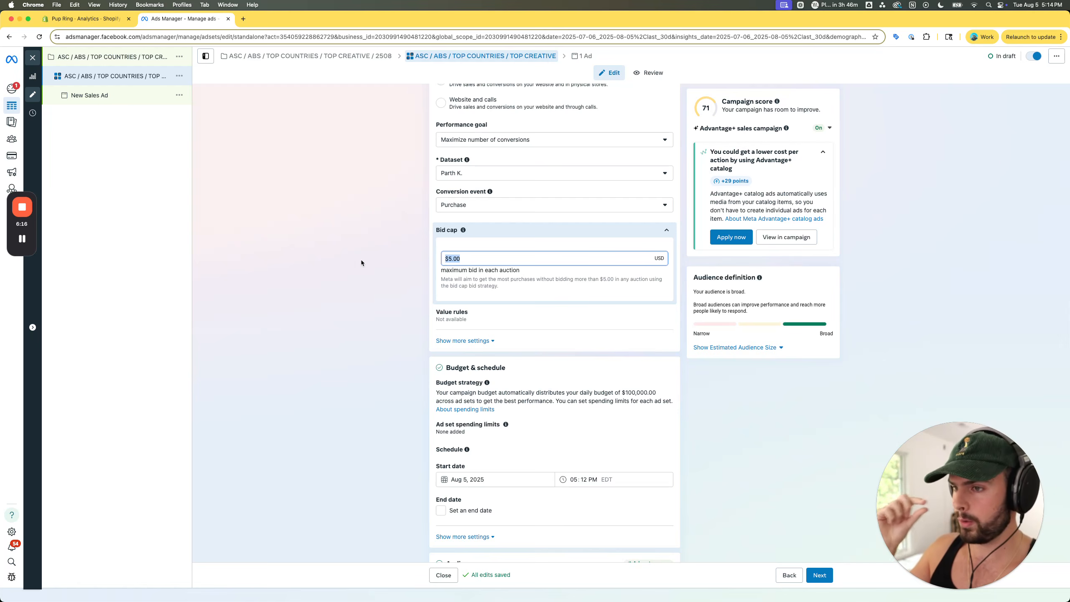
pyautogui.click(475, 269)
pyautogui.moveTo(469, 258); pyautogui.dragTo(411, 259)
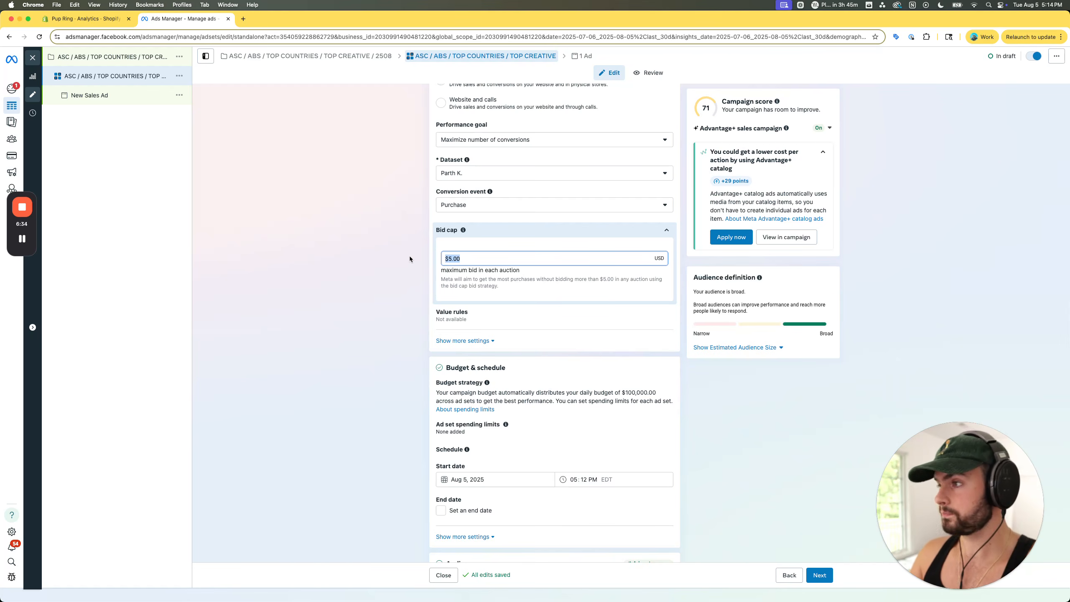
pyautogui.click(450, 259)
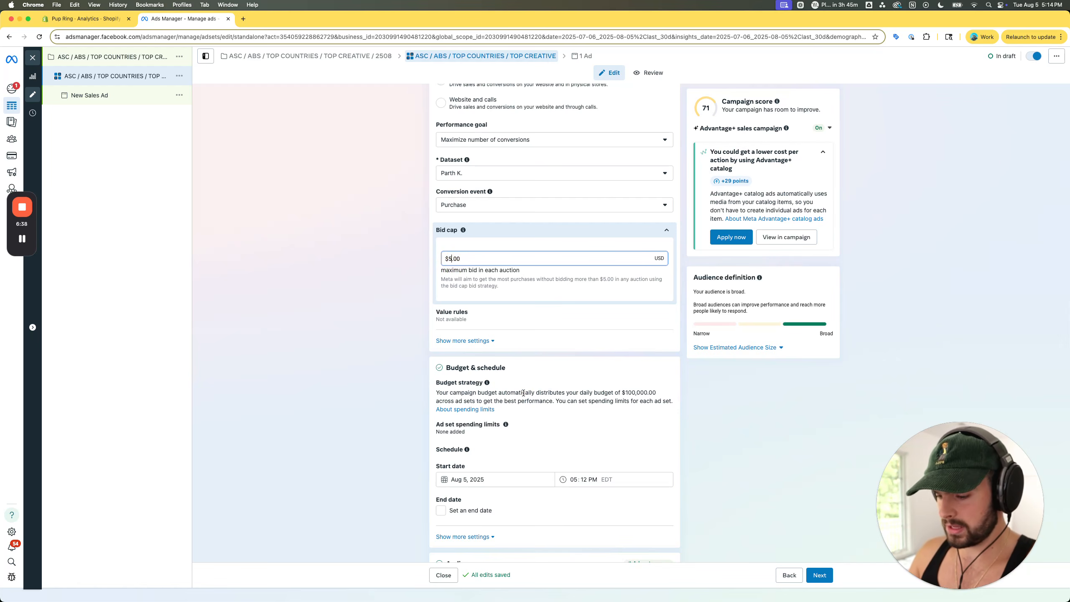
pyautogui.write('4')
pyautogui.click(368, 335)
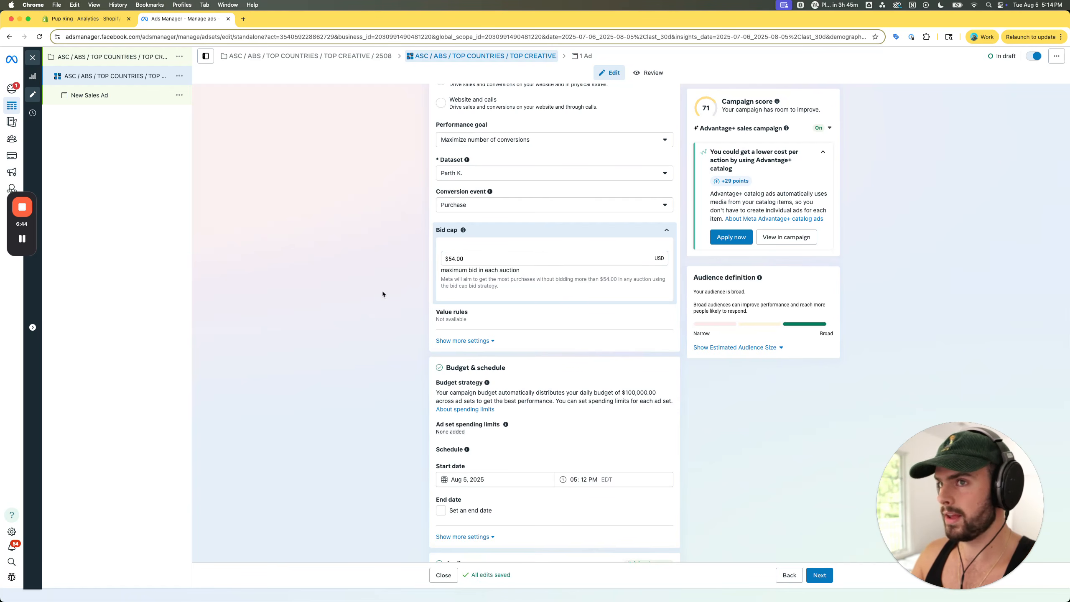
# - Examine the existing BAU "Top Countries / Top Creative" ad set's performance and bid cap in the other Ads Manager window, then return to the draft
pyautogui.moveTo(1069, 137); pyautogui.dragTo(216, 15)
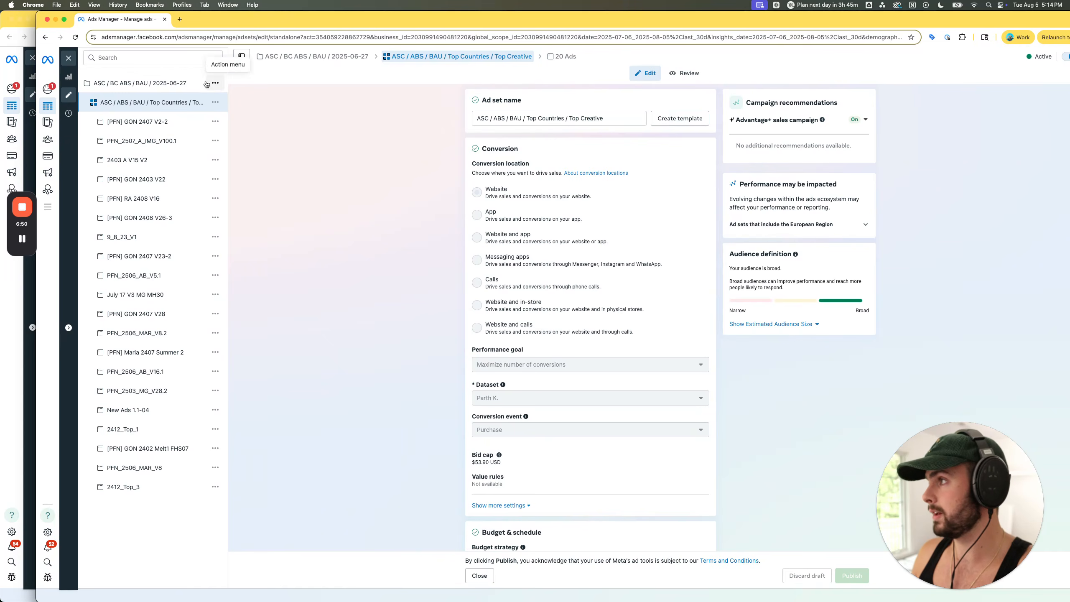
pyautogui.click(68, 76)
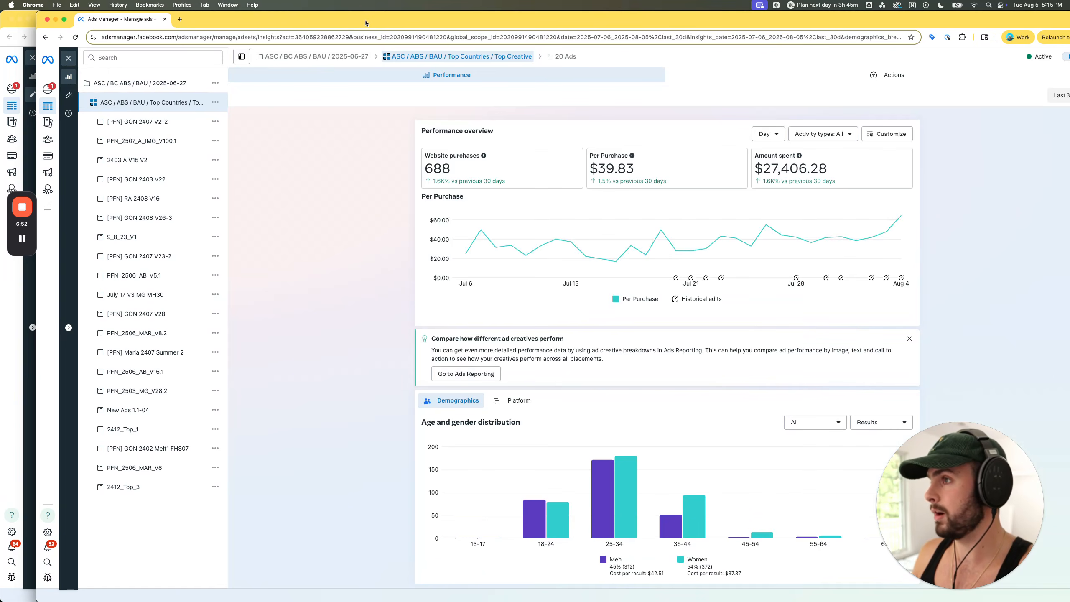
pyautogui.scroll(-2, 754, 300)
pyautogui.scroll(2, 716, 295)
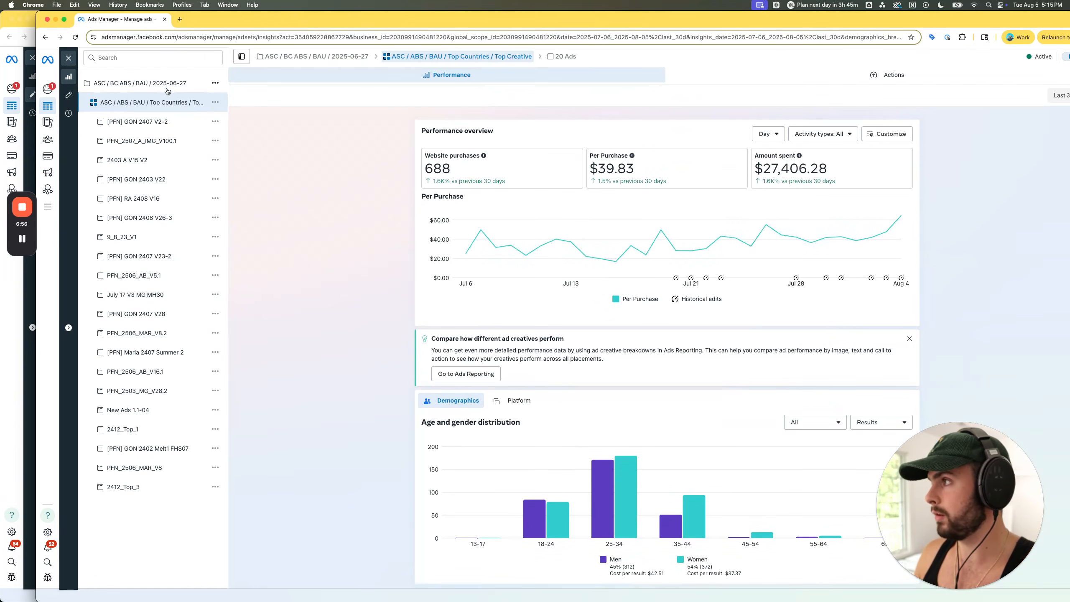
pyautogui.click(163, 122)
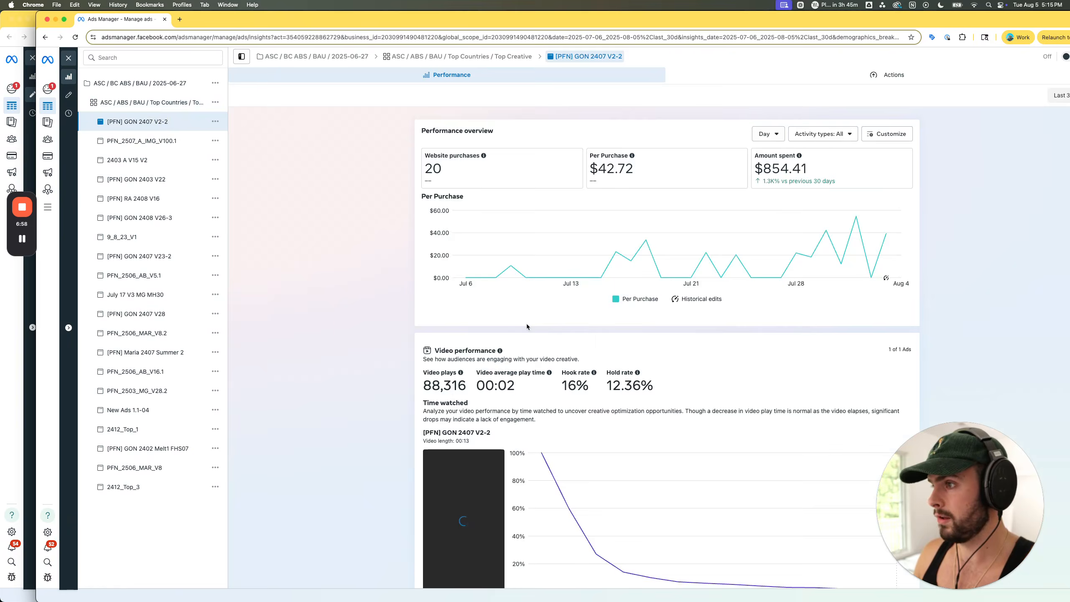
pyautogui.click(70, 96)
pyautogui.click(168, 103)
pyautogui.scroll(-3, 416, 259)
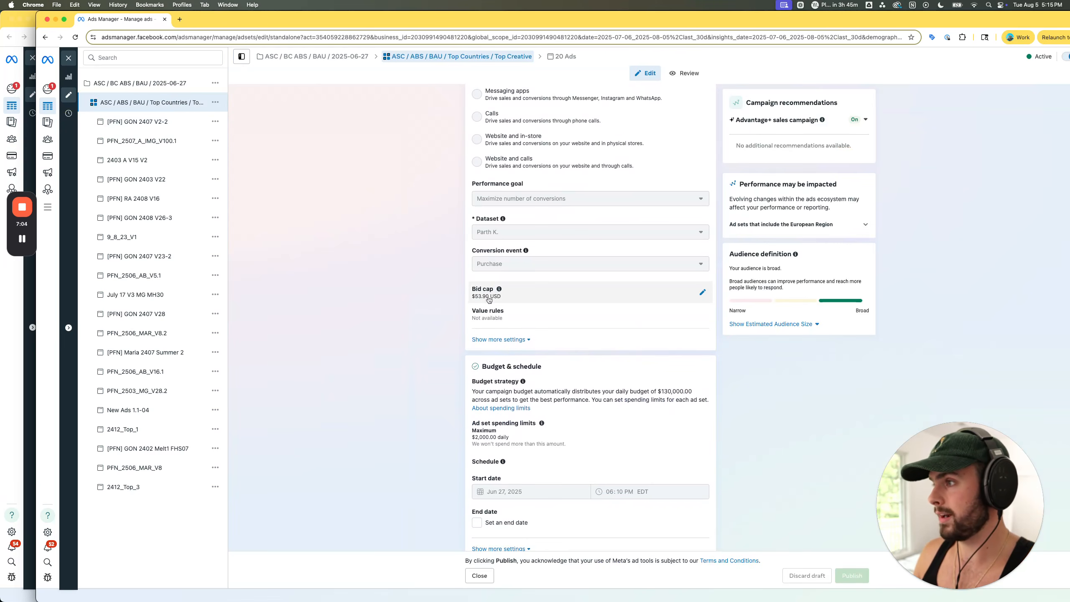
pyautogui.moveTo(494, 17); pyautogui.dragTo(1069, 11)
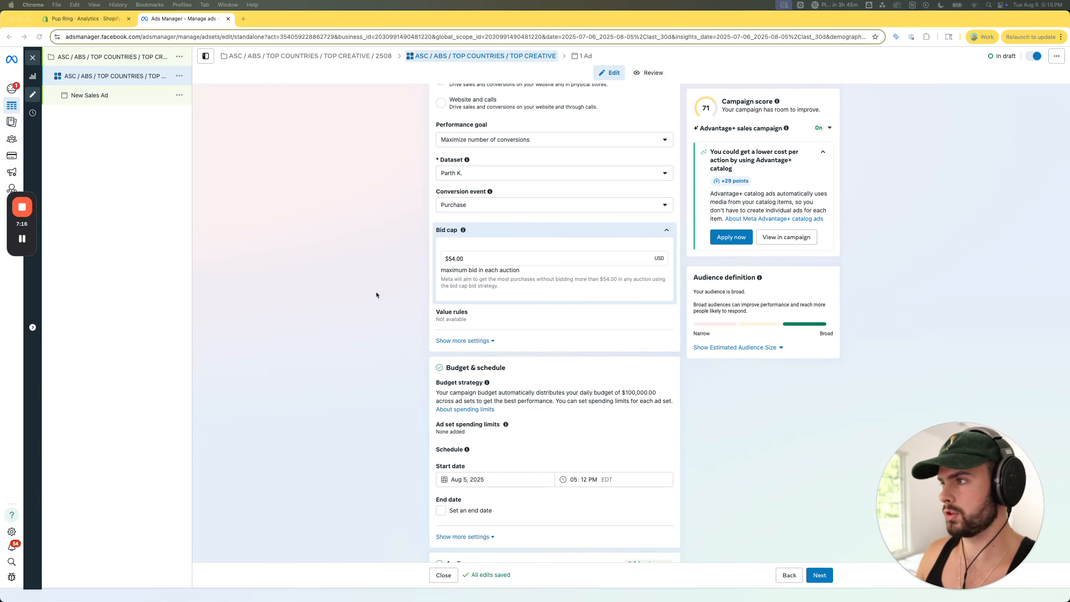
# - Recheck the draft ad set's bid cap and expand the additional conversion settings to examine the attribution setting
pyautogui.scroll(-1, 376, 294)
pyautogui.doubleClick(454, 227)
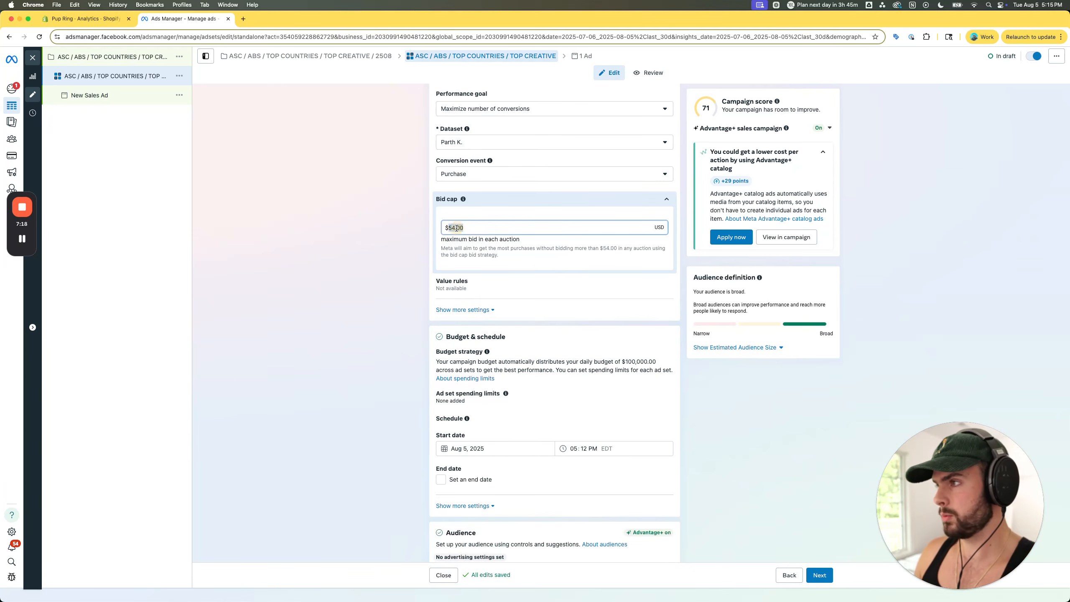
pyautogui.click(396, 253)
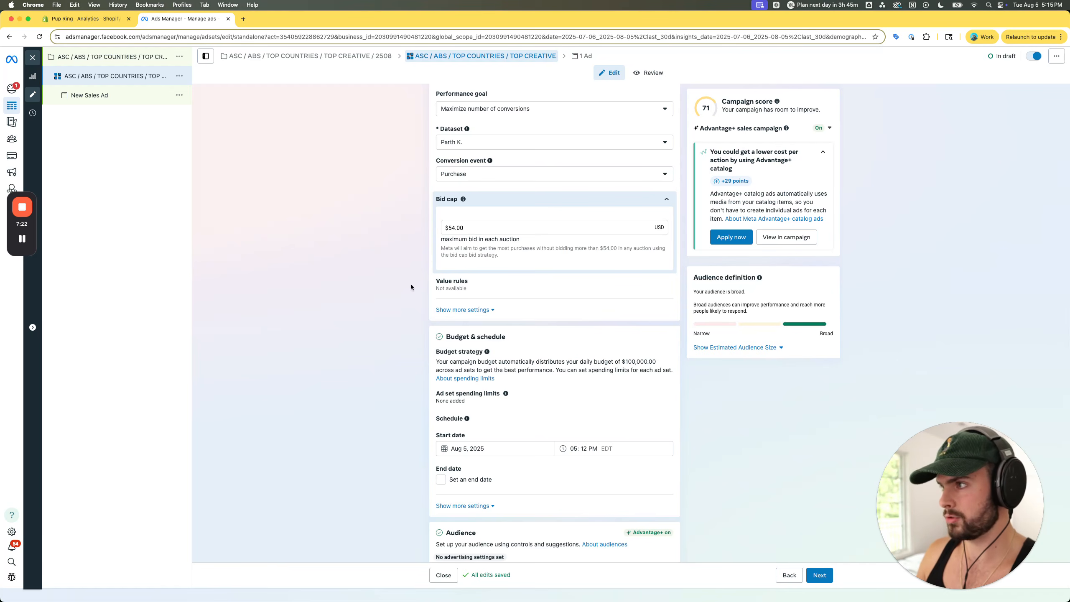
pyautogui.doubleClick(457, 227)
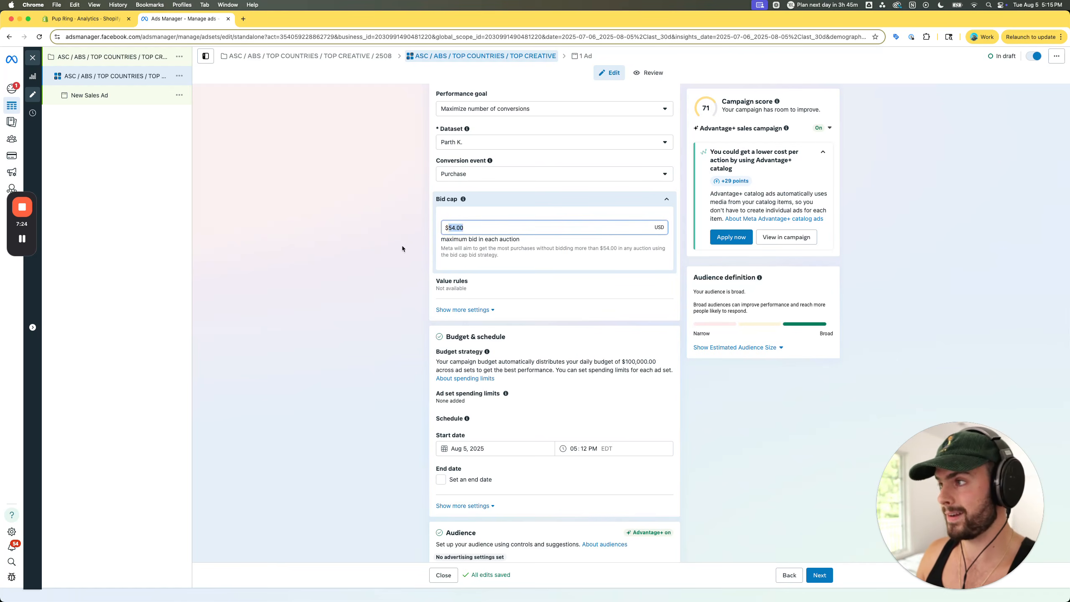
pyautogui.click(363, 288)
pyautogui.scroll(-2, 421, 287)
pyautogui.click(463, 240)
pyautogui.scroll(-2, 392, 299)
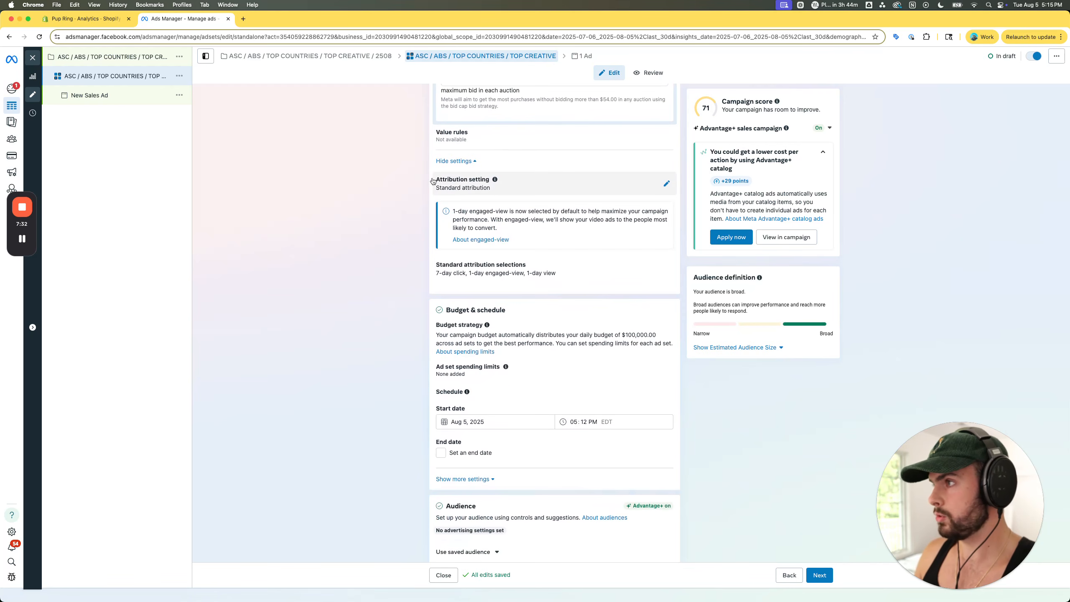
pyautogui.scroll(-1, 476, 202)
pyautogui.scroll(3, 480, 210)
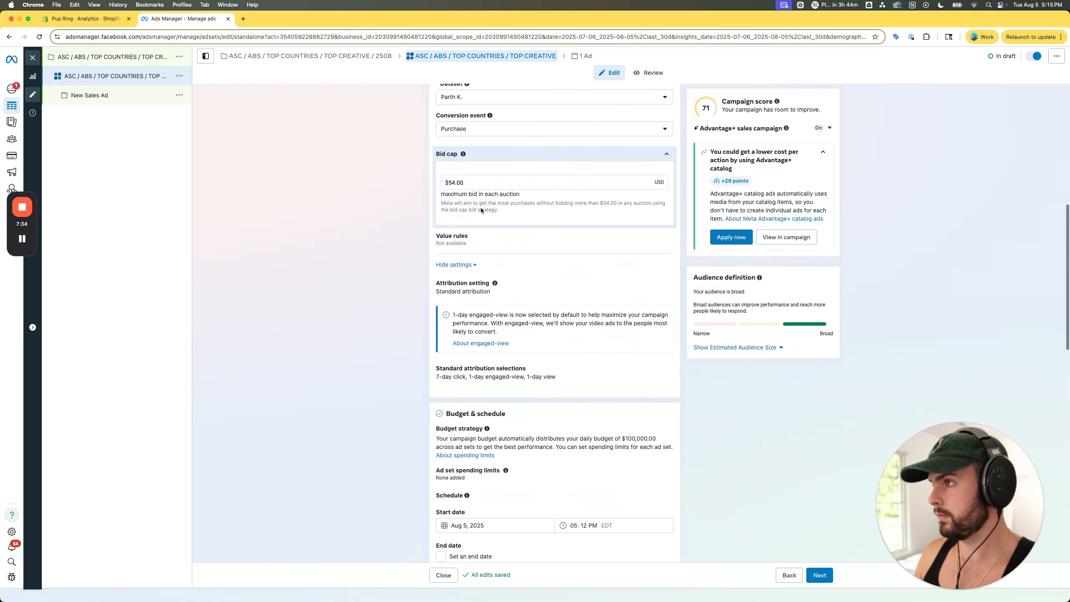
pyautogui.scroll(2, 481, 208)
pyautogui.scroll(-1, 481, 207)
pyautogui.scroll(-5, 481, 207)
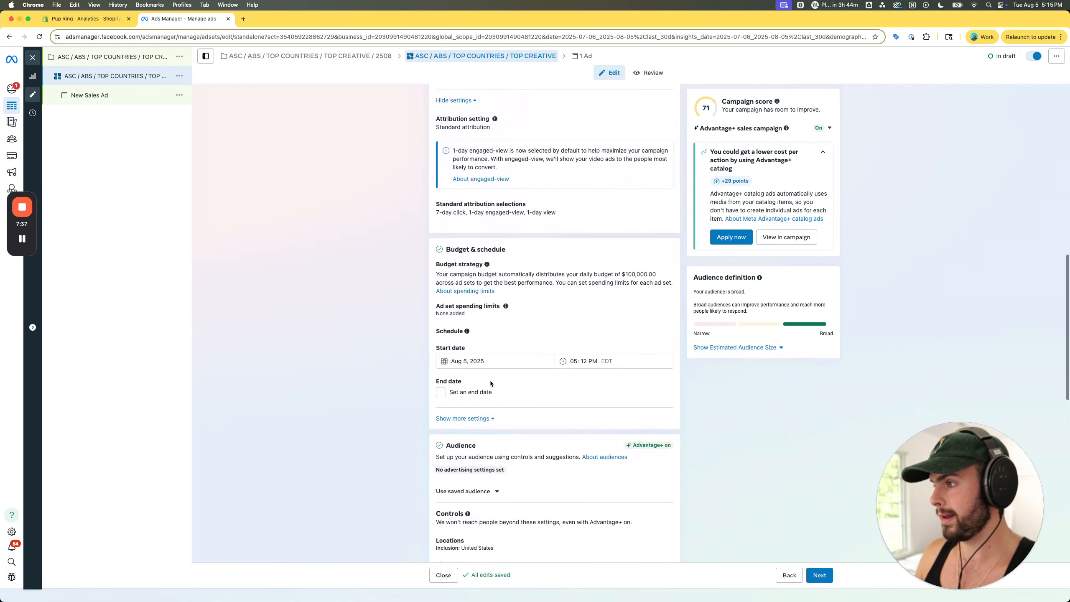
# - Expand the budget and schedule settings and enable ad set spending limits with a daily maximum of $200.00
pyautogui.click(480, 418)
pyautogui.scroll(1, 500, 371)
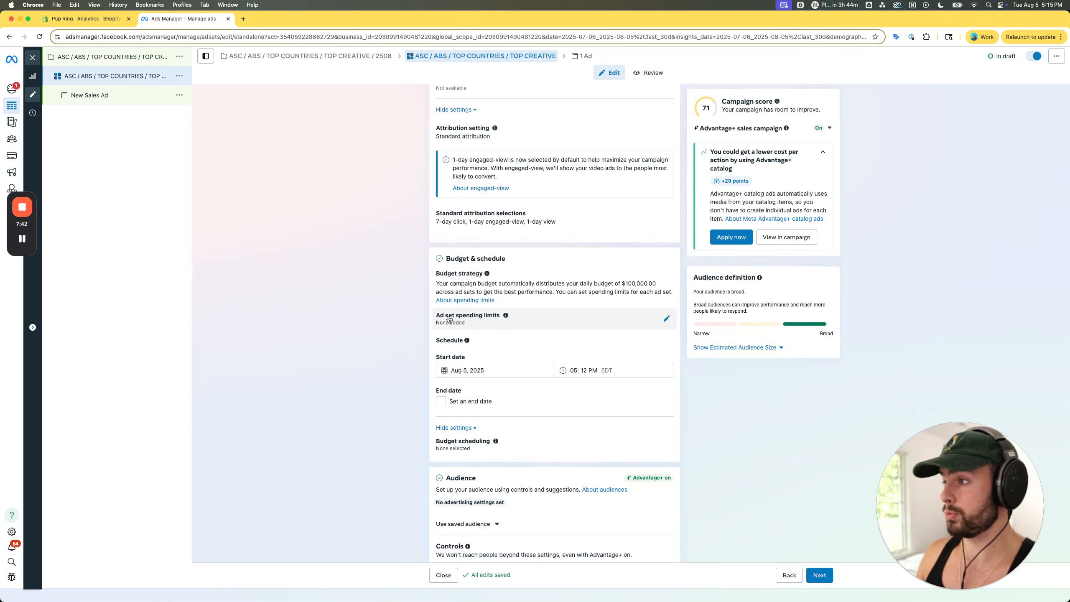
pyautogui.click(666, 319)
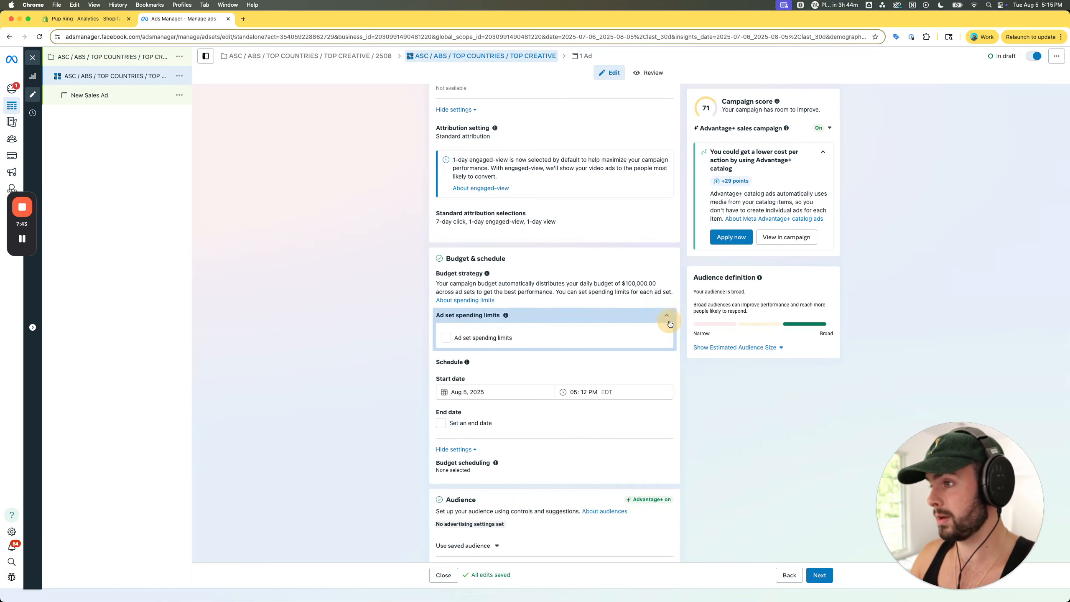
pyautogui.click(460, 339)
pyautogui.click(593, 360)
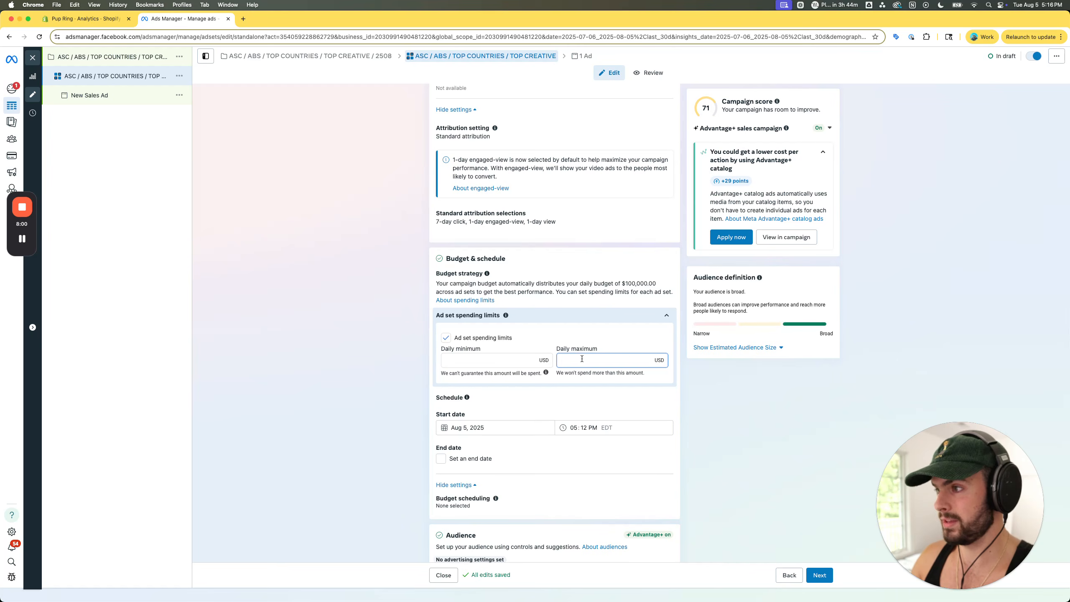
pyautogui.write('200')
pyautogui.click(771, 382)
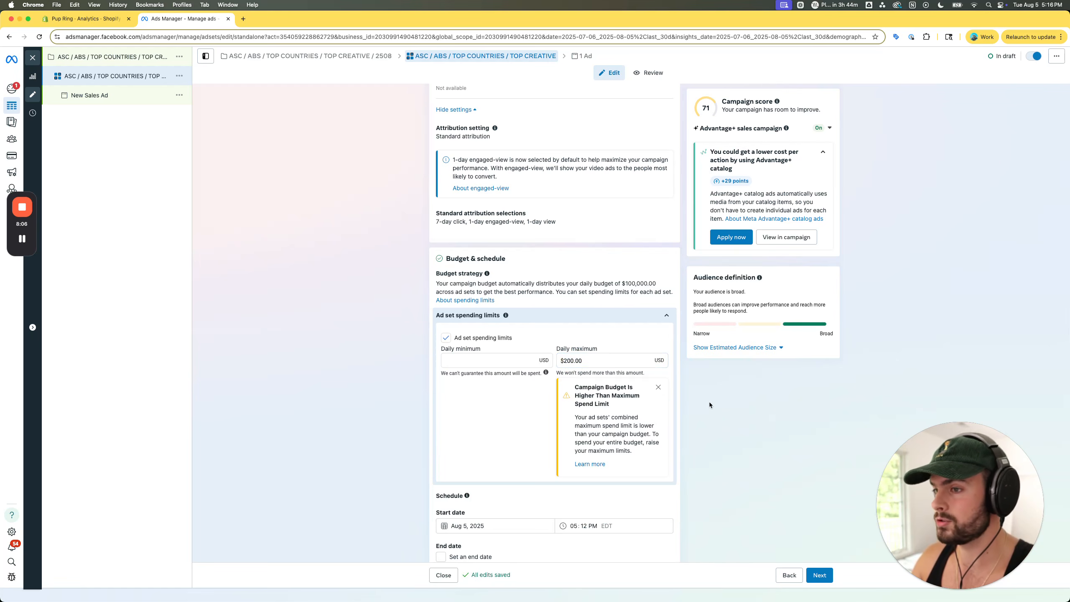
pyautogui.doubleClick(571, 359)
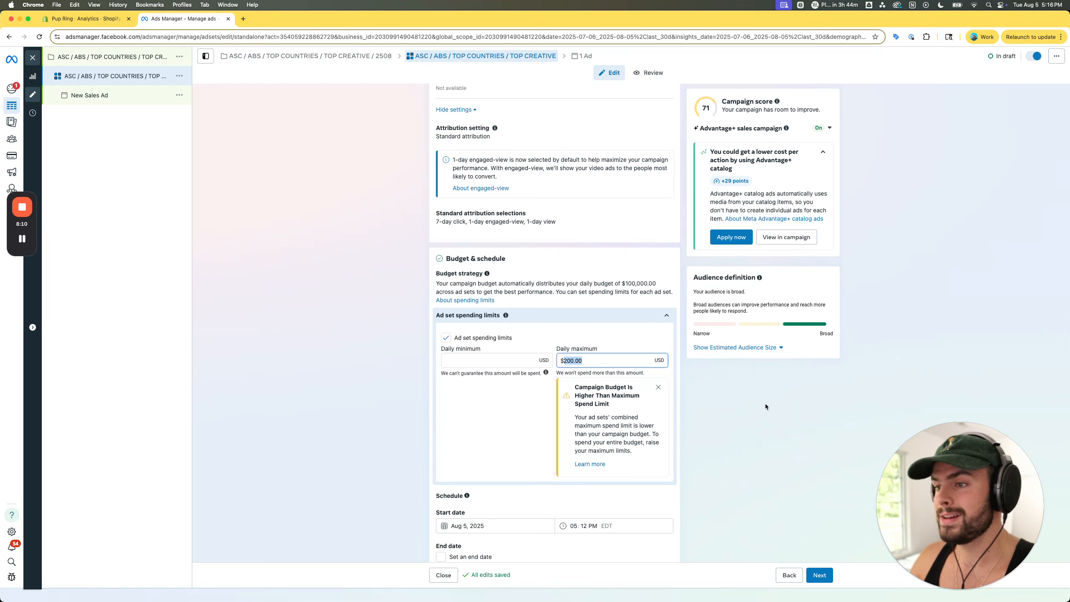
pyautogui.scroll(15, 591, 347)
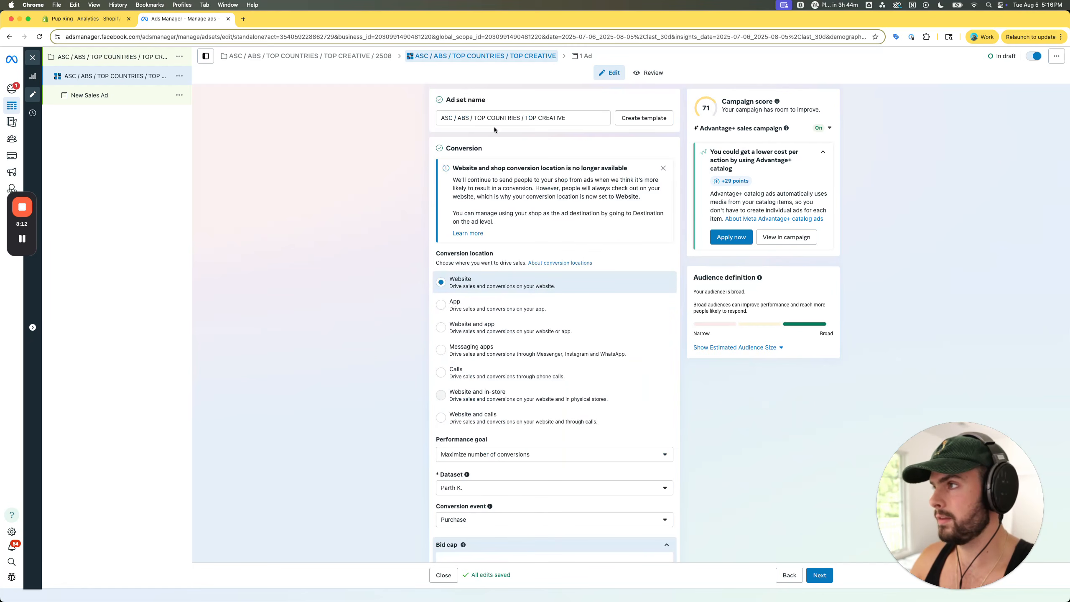
pyautogui.scroll(-15, 406, 339)
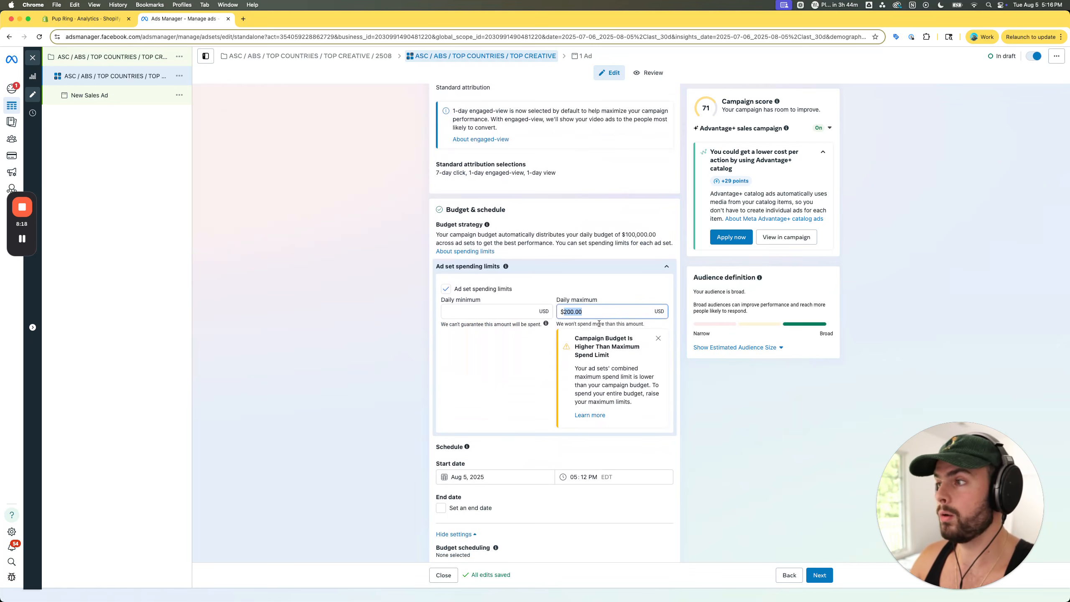
pyautogui.moveTo(558, 299); pyautogui.dragTo(617, 299)
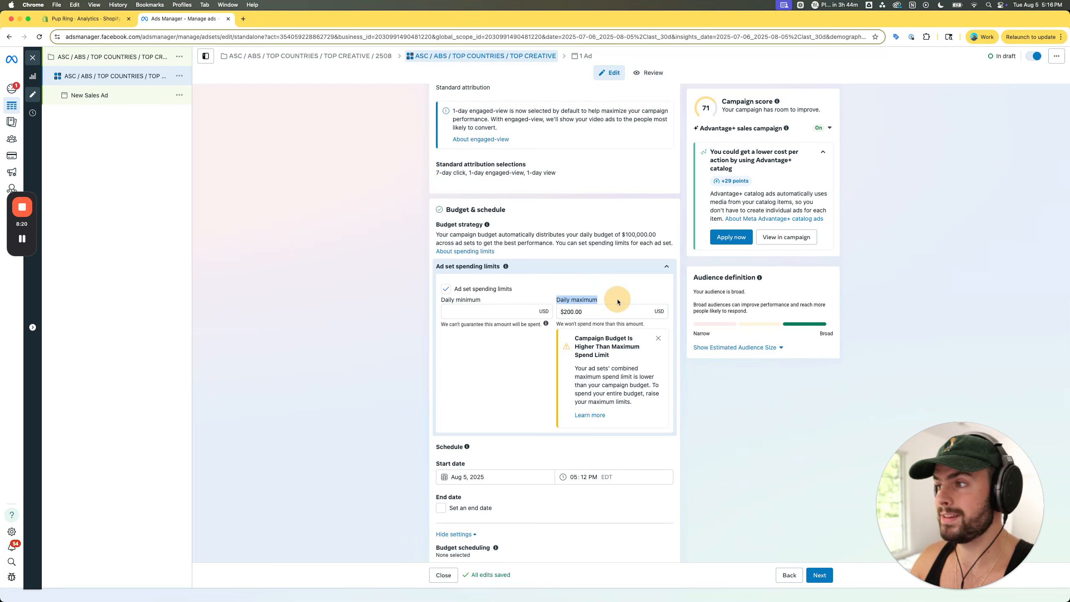
pyautogui.click(575, 312)
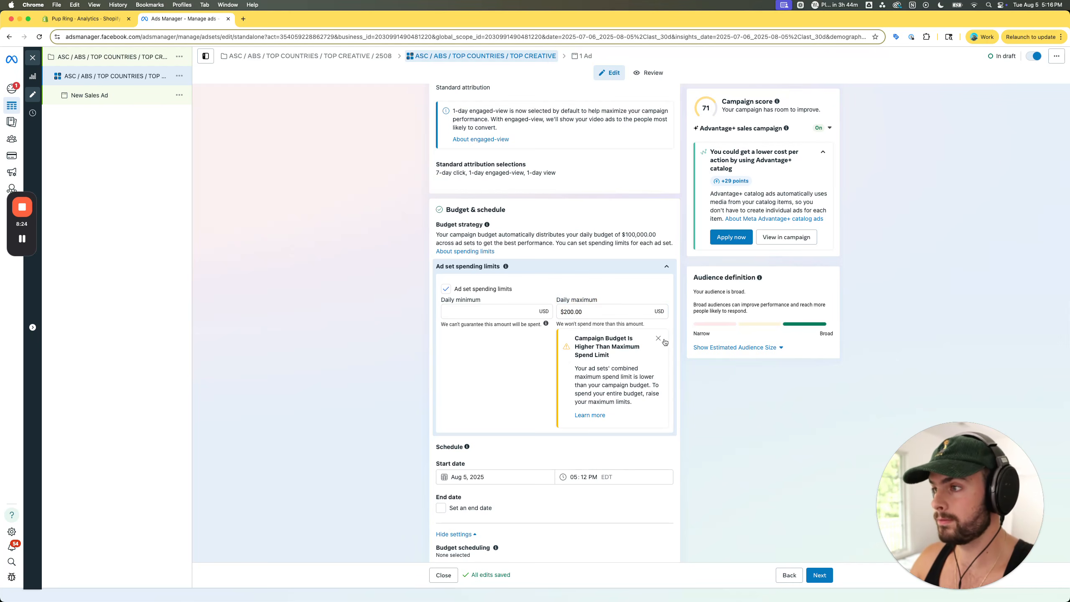
# - Add Australia to the included locations in the ad set's audience controls
pyautogui.scroll(-5, 658, 409)
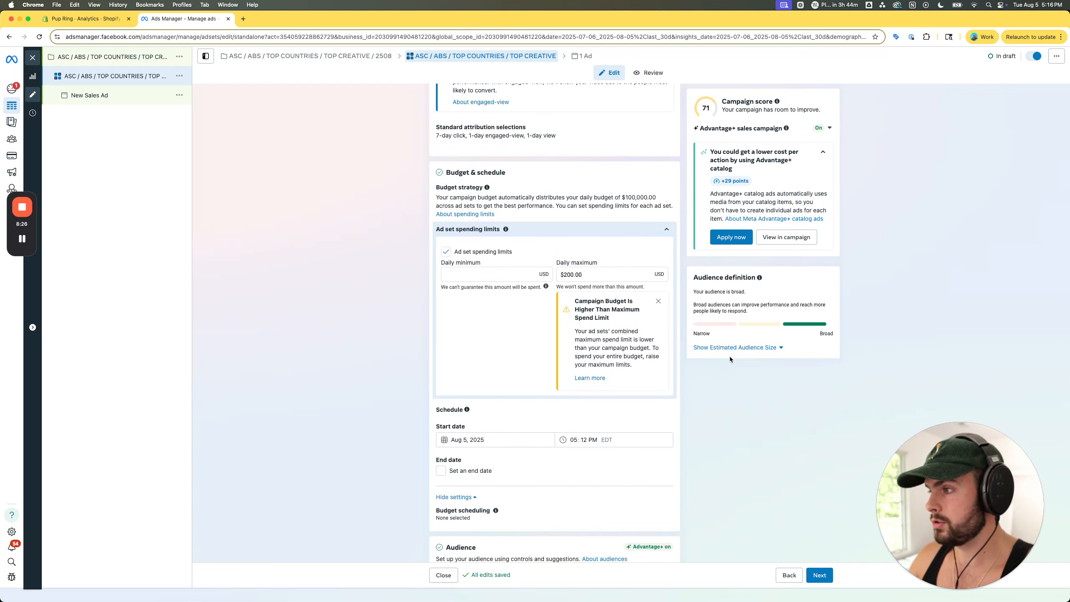
pyautogui.scroll(-3, 674, 375)
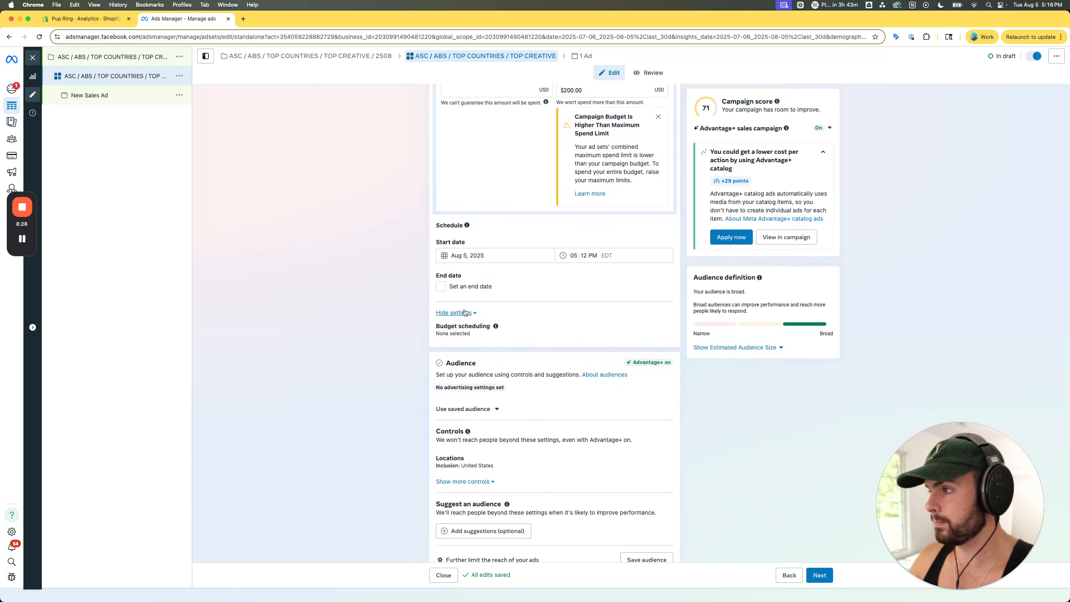
pyautogui.scroll(-4, 505, 295)
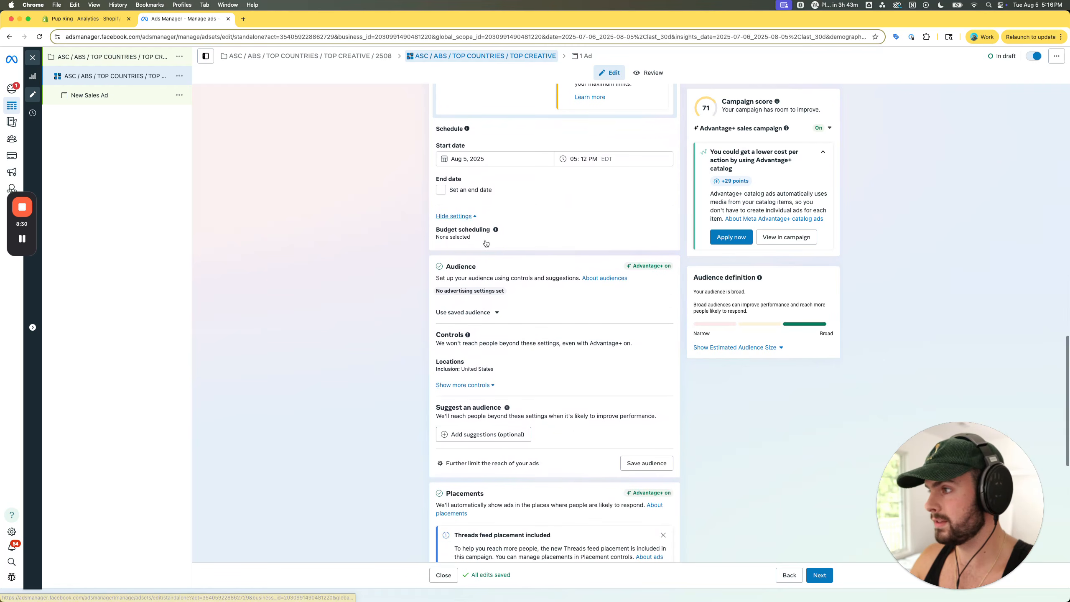
pyautogui.scroll(-2, 500, 288)
pyautogui.click(506, 313)
pyautogui.click(518, 383)
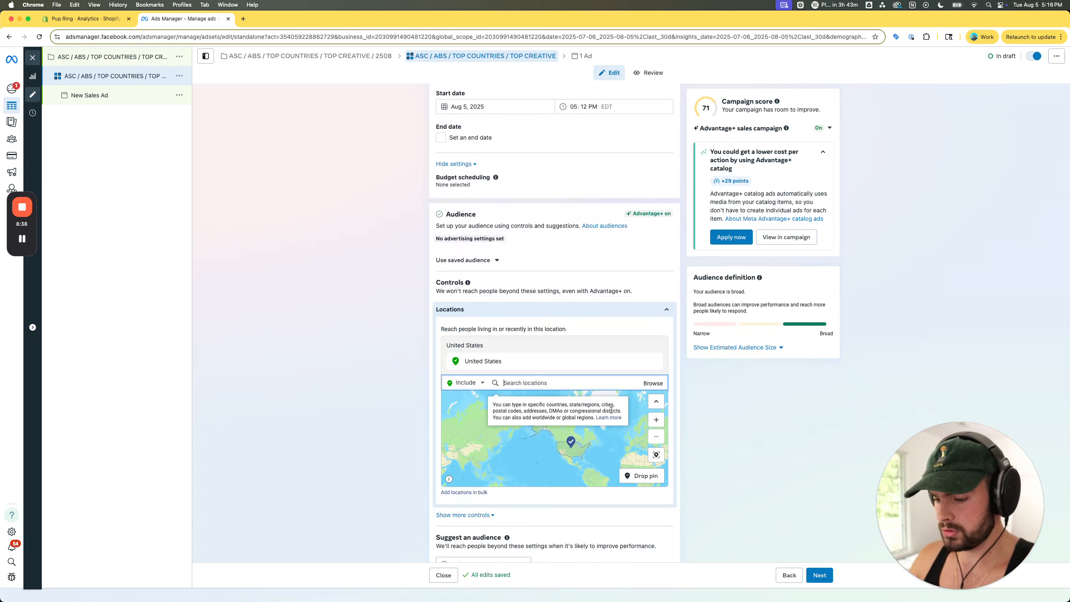
pyautogui.write('Austr')
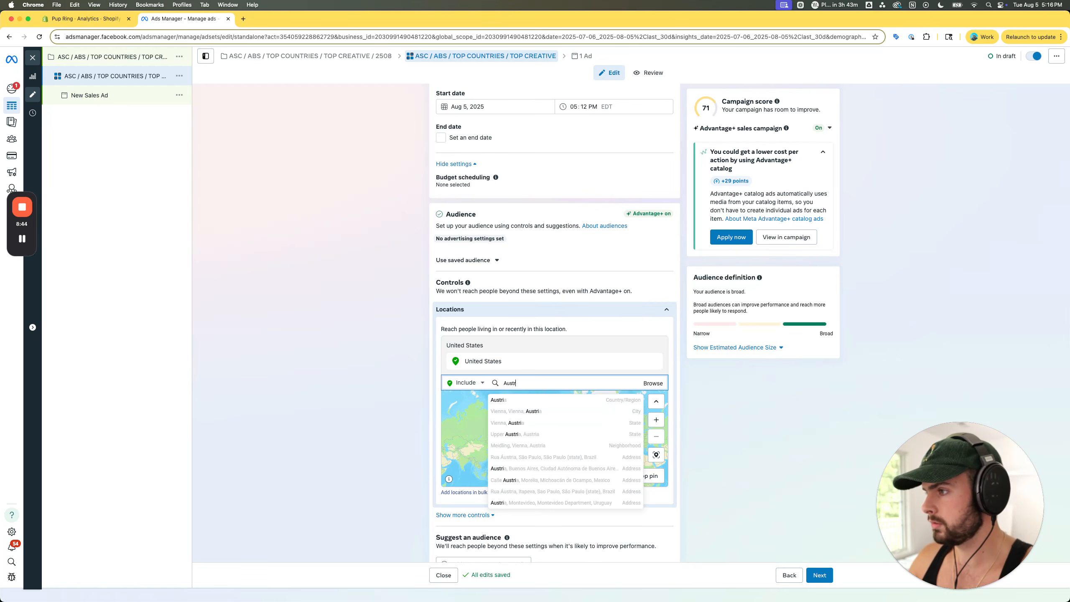
pyautogui.write('alia')
pyautogui.click(524, 399)
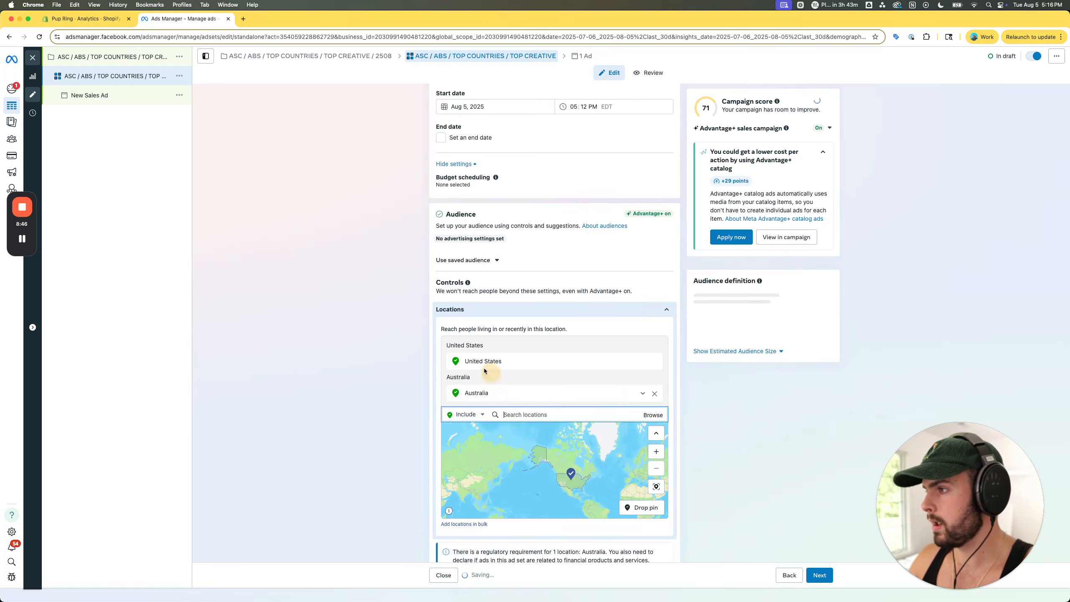
# - Add United Kingdom to the ad set's included audience locations
pyautogui.write('Un')
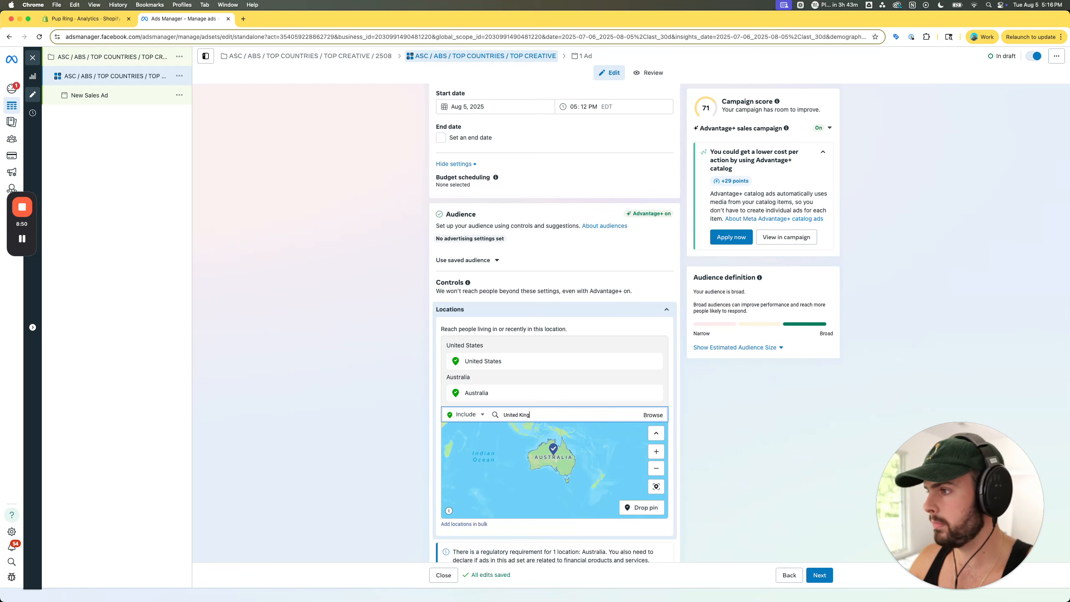
pyautogui.write('ited King')
pyautogui.click(526, 436)
pyautogui.scroll(-1, 353, 444)
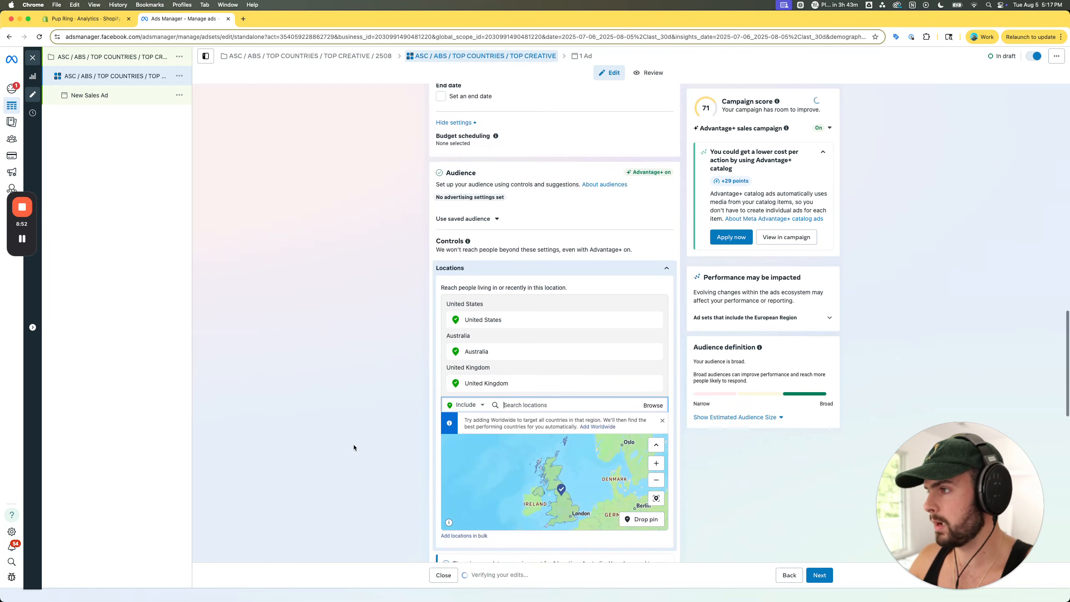
pyautogui.scroll(-6, 353, 445)
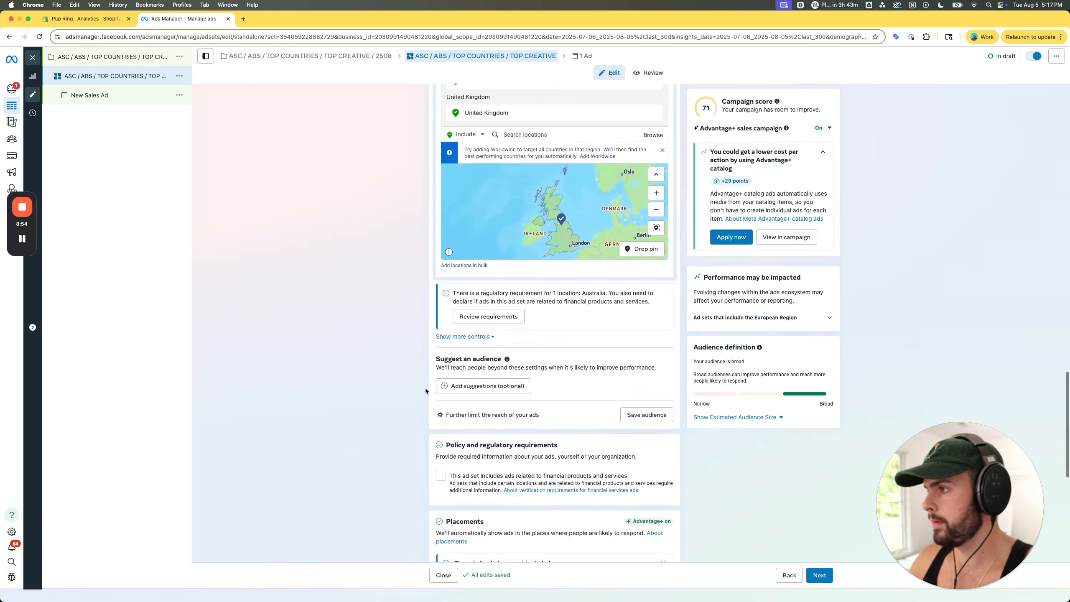
pyautogui.scroll(-3, 443, 382)
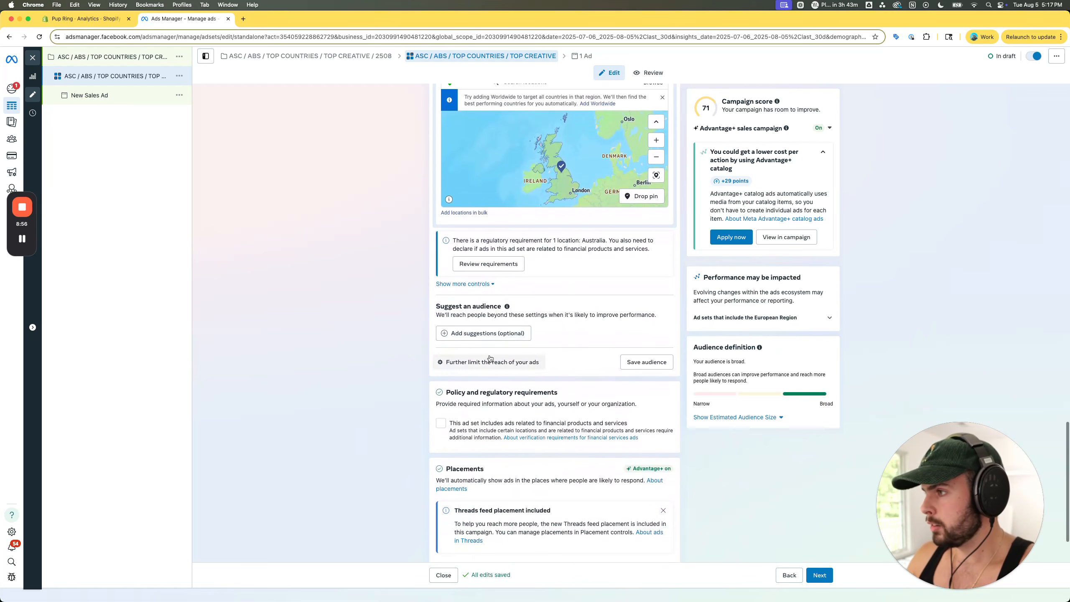
# - Expand the additional audience controls and exclude the 60 Day Website Visitors custom audience from the ad set
pyautogui.scroll(4, 518, 350)
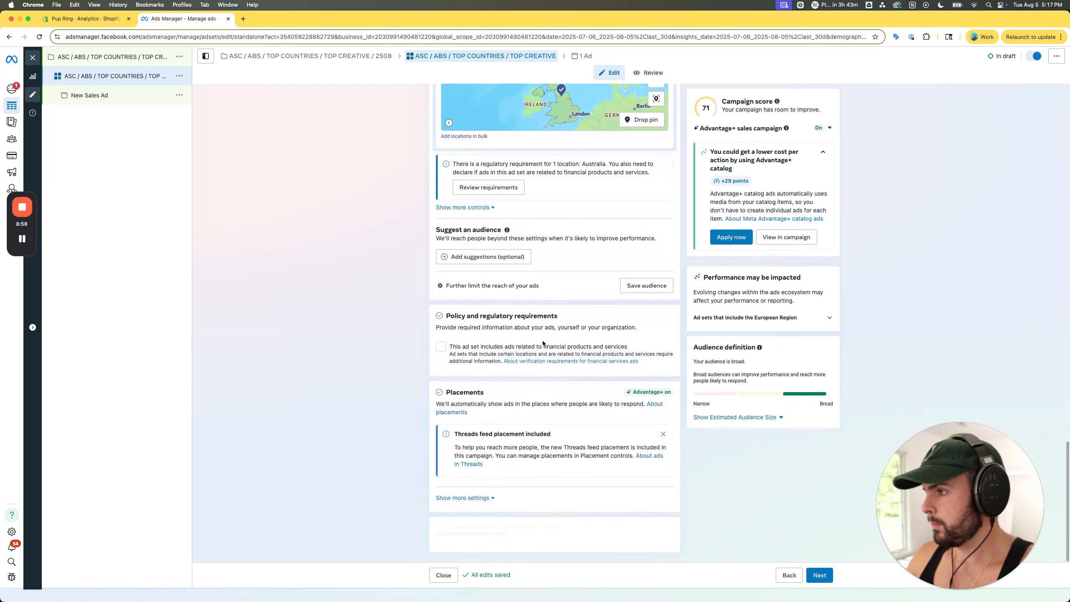
pyautogui.click(463, 376)
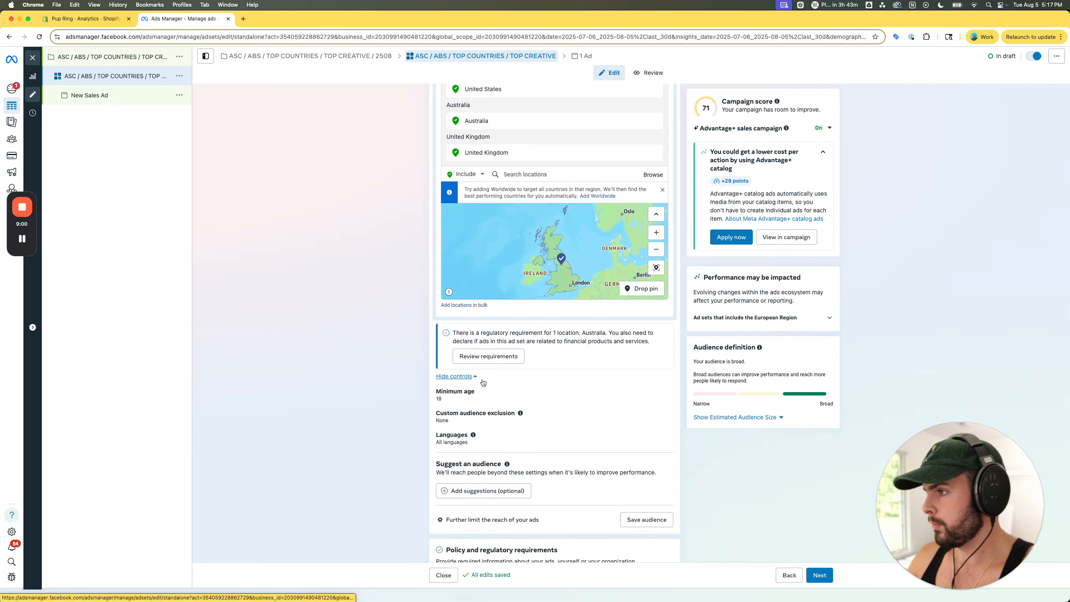
pyautogui.click(457, 376)
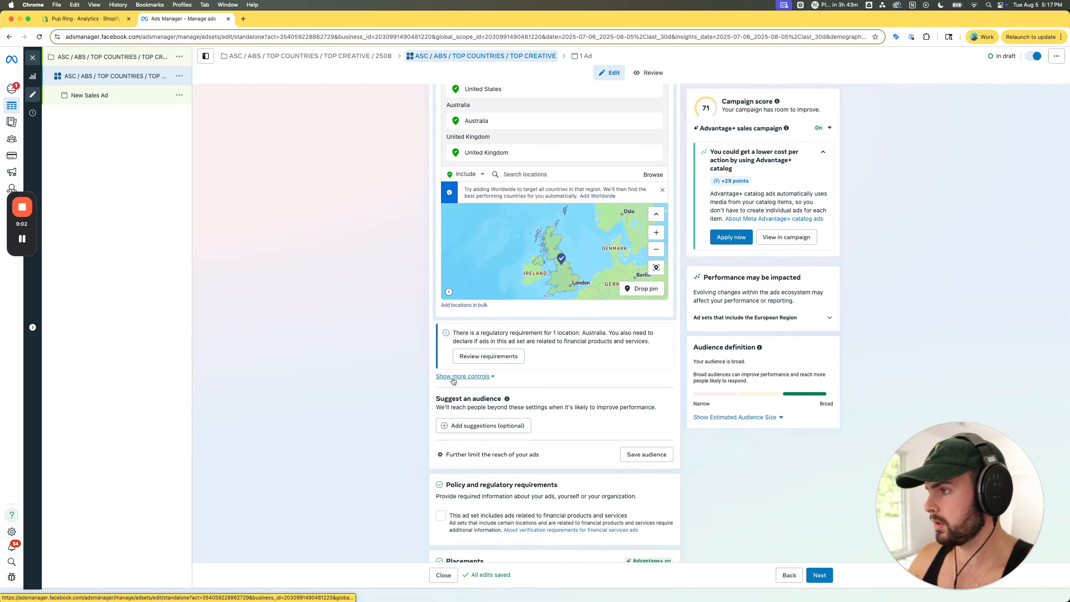
pyautogui.click(462, 377)
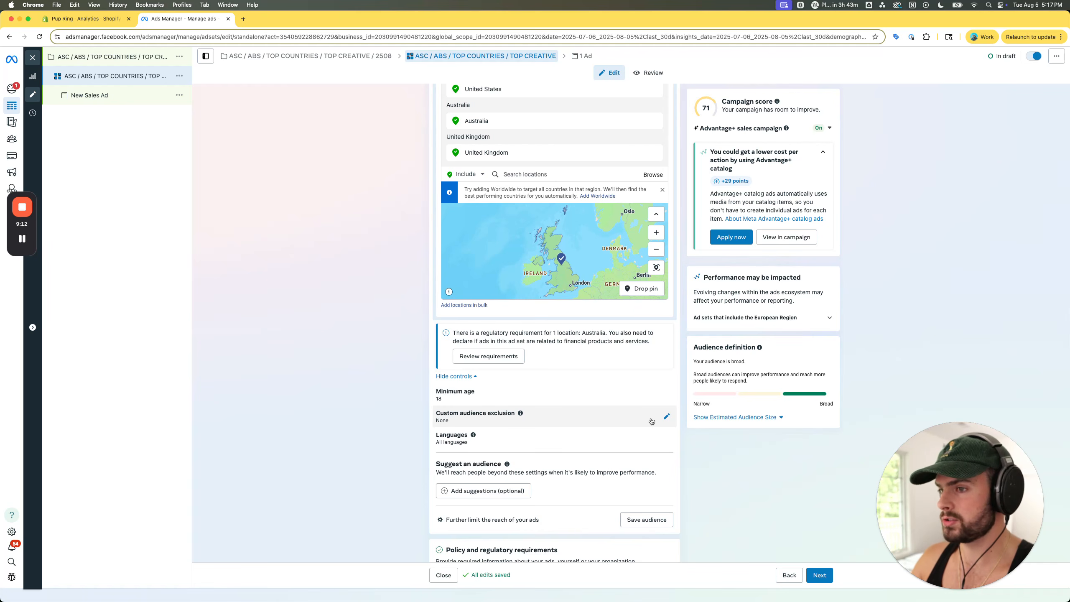
pyautogui.click(595, 418)
pyautogui.scroll(-7, 594, 417)
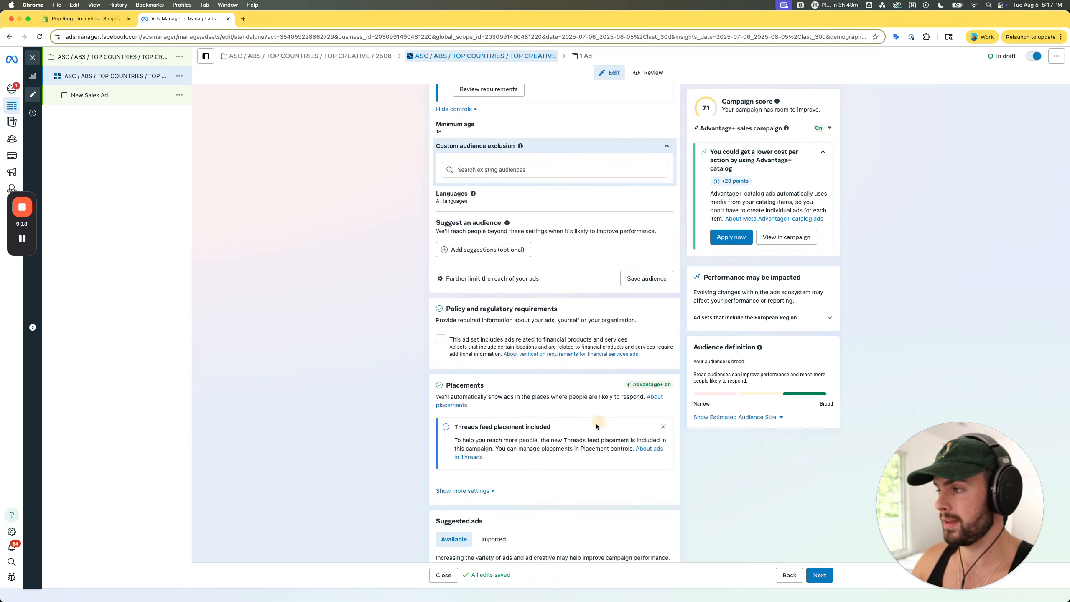
pyautogui.scroll(2, 512, 337)
pyautogui.scroll(3, 501, 232)
pyautogui.click(507, 280)
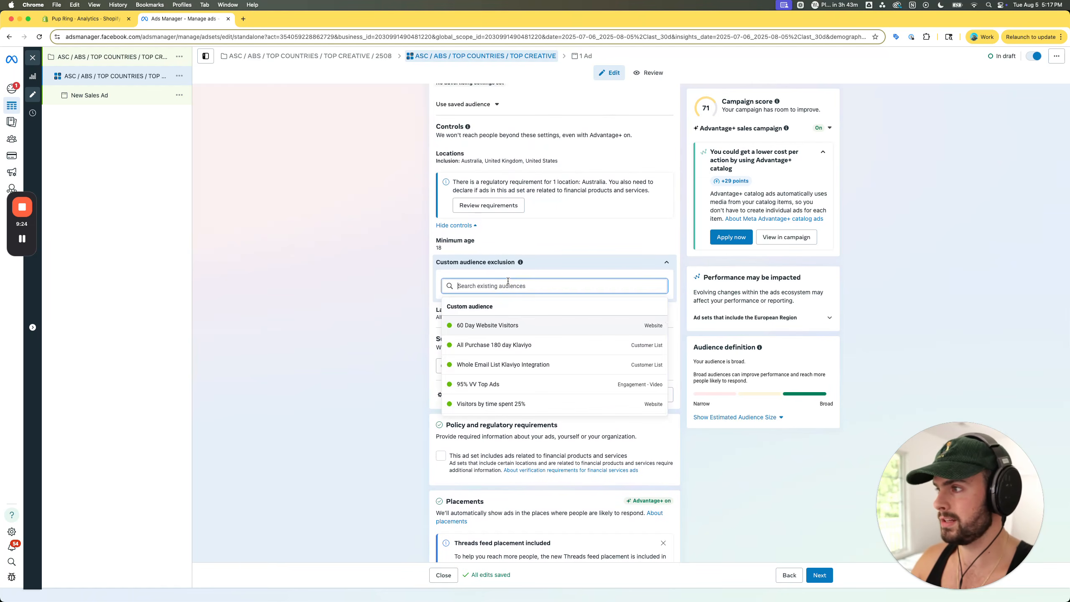
pyautogui.click(480, 321)
pyautogui.click(392, 323)
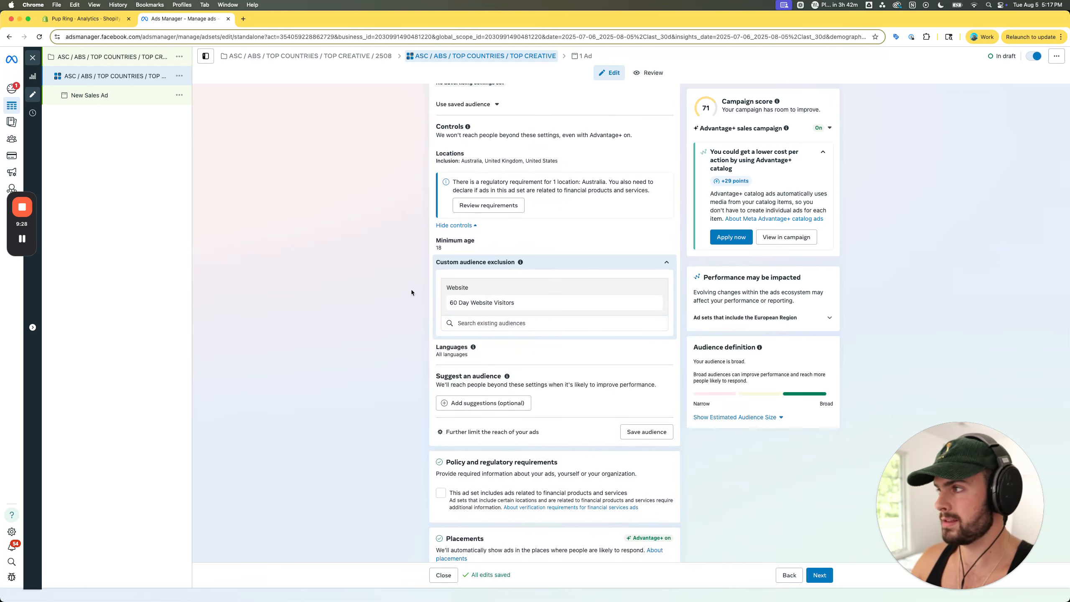
pyautogui.moveTo(12, 106)
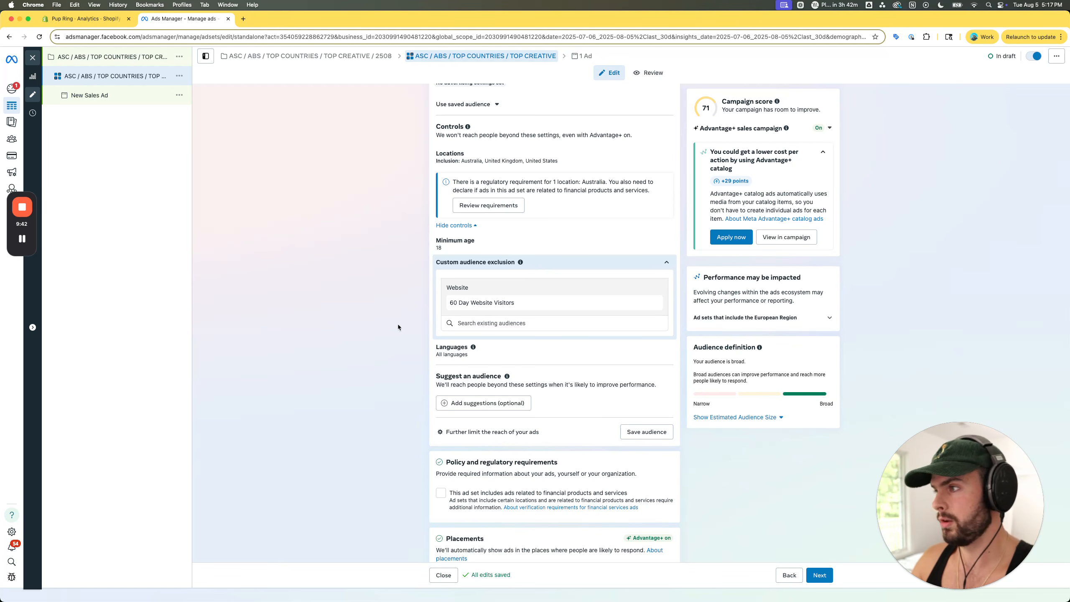
# - Review the ad set's audience, language and schedule settings and open the New Sales Ad draft for editing
pyautogui.scroll(-3, 398, 325)
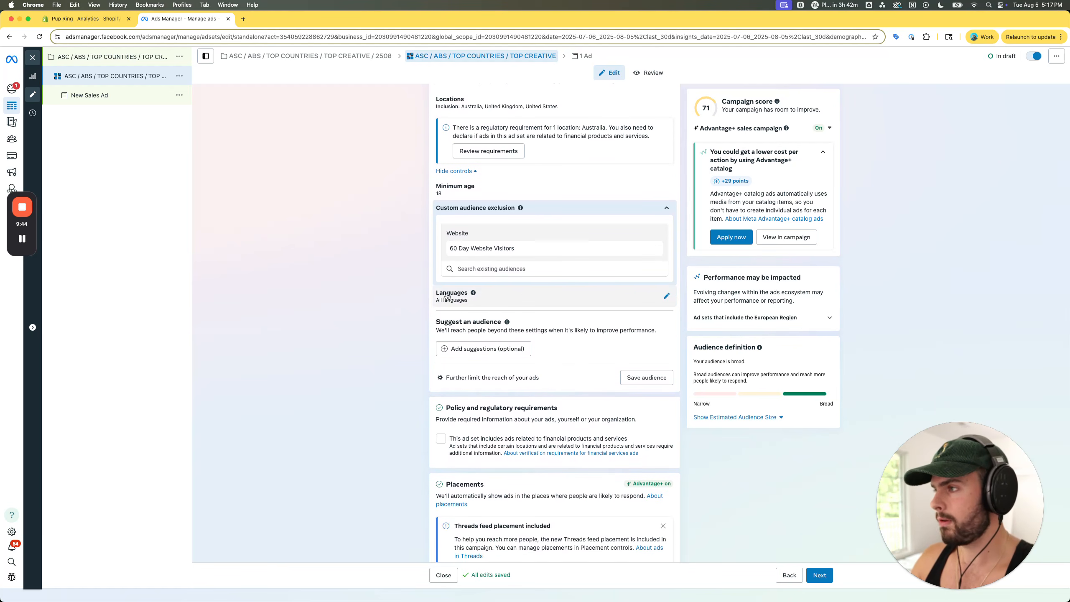
pyautogui.scroll(8, 464, 296)
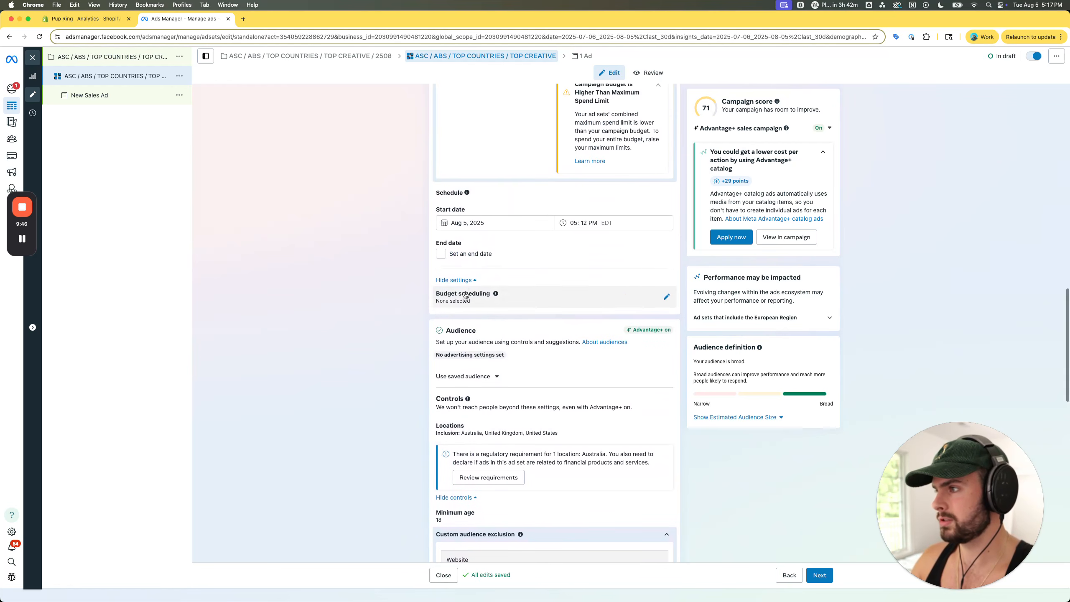
pyautogui.scroll(-6, 403, 421)
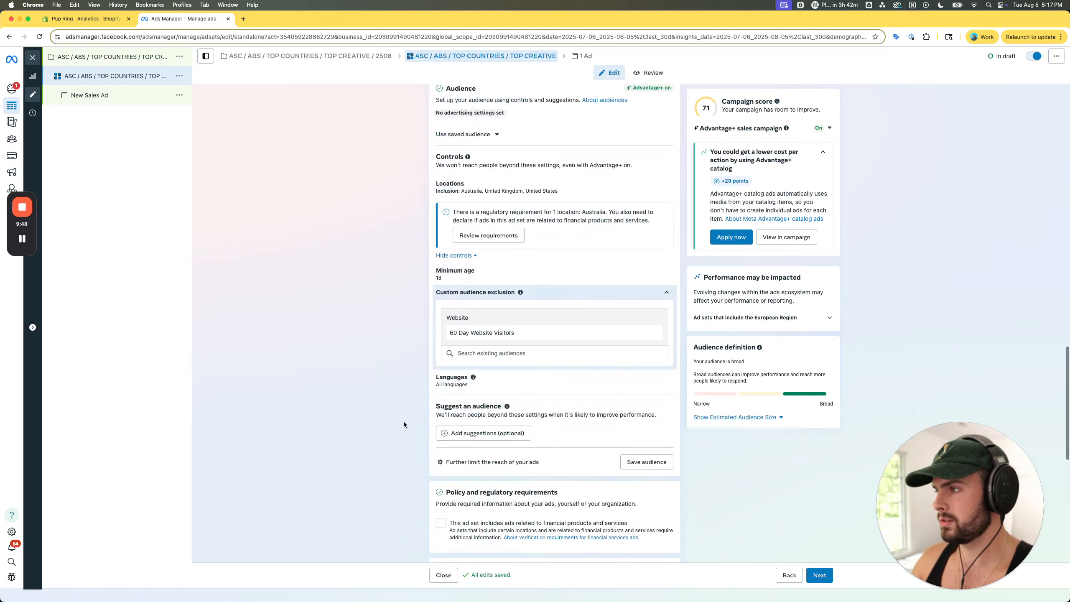
pyautogui.scroll(-5, 403, 421)
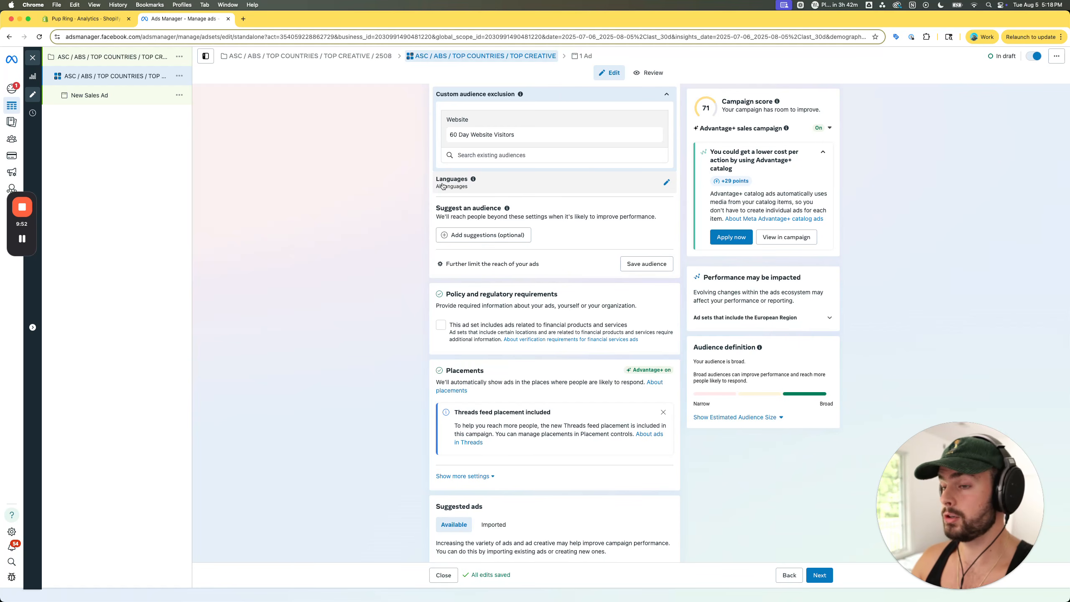
pyautogui.scroll(1, 428, 187)
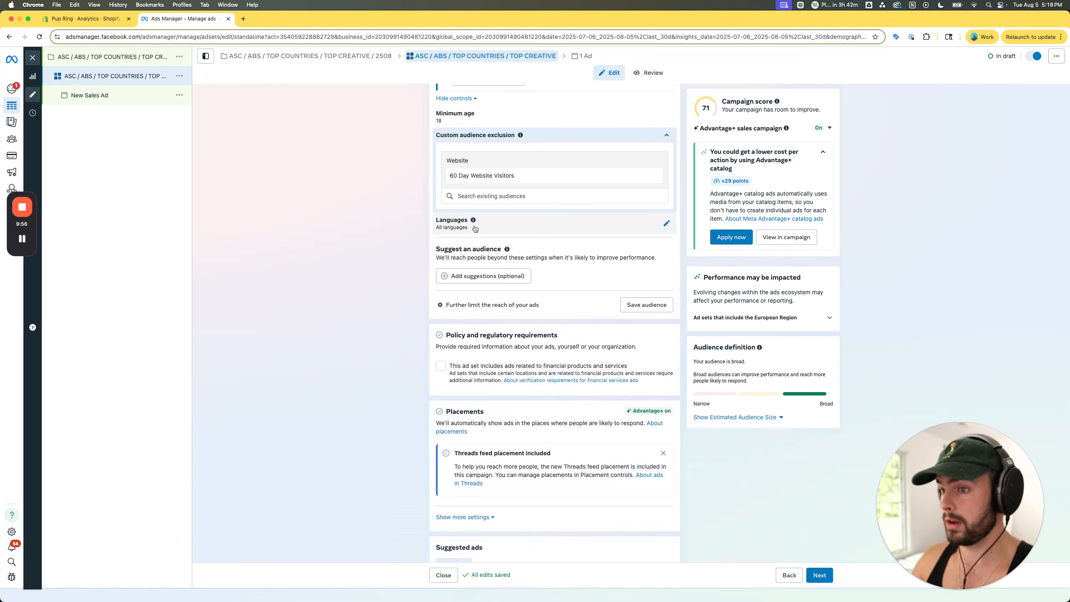
pyautogui.scroll(-7, 361, 306)
pyautogui.scroll(15, 360, 306)
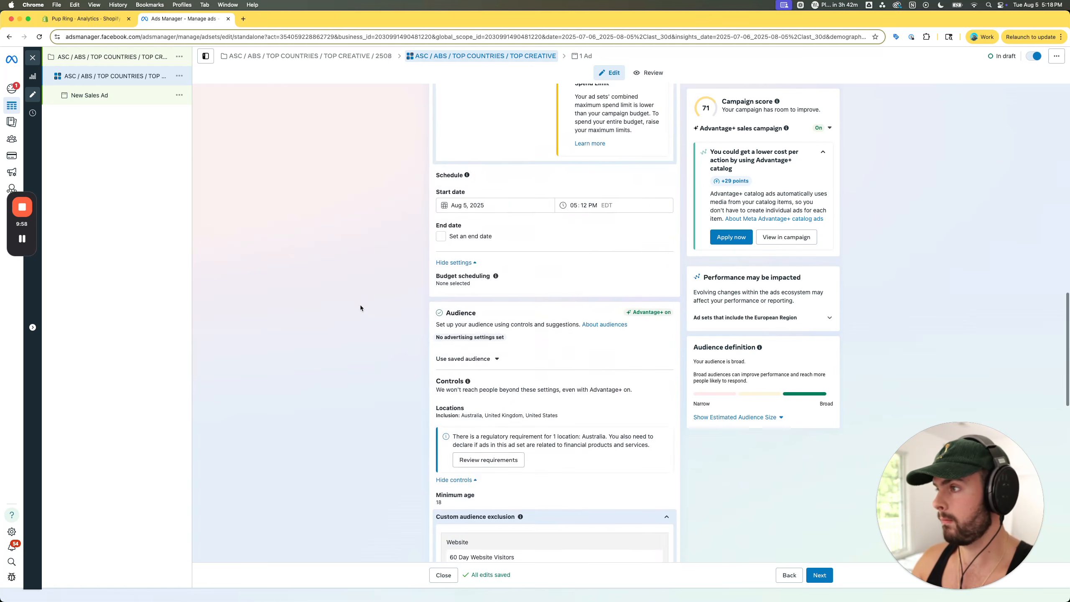
pyautogui.click(97, 95)
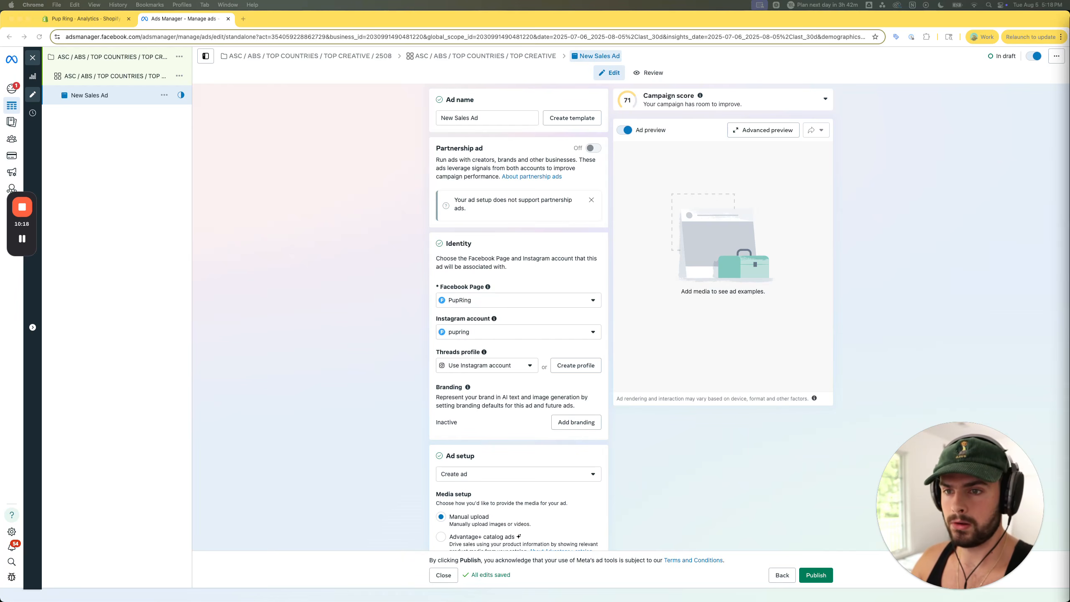
# - Switch to the other Ads Manager window and examine the Facebook Feed preview of [PFN] GON 2407 V2-2, playing its video
pyautogui.moveTo(1069, 99); pyautogui.dragTo(579, 27)
pyautogui.doubleClick(578, 27)
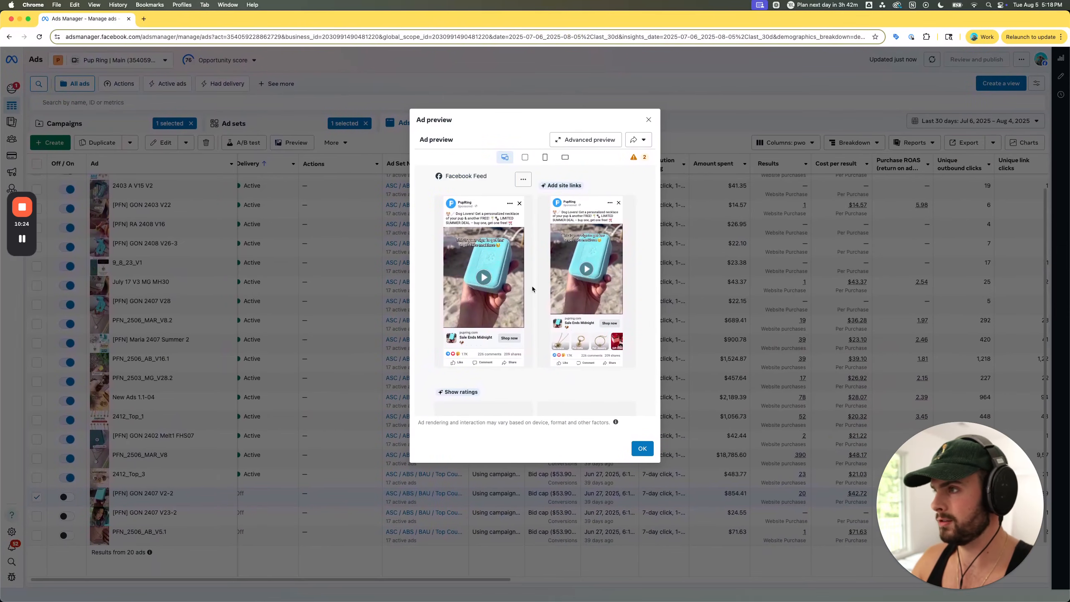
pyautogui.scroll(5, 458, 285)
pyautogui.scroll(1, 526, 282)
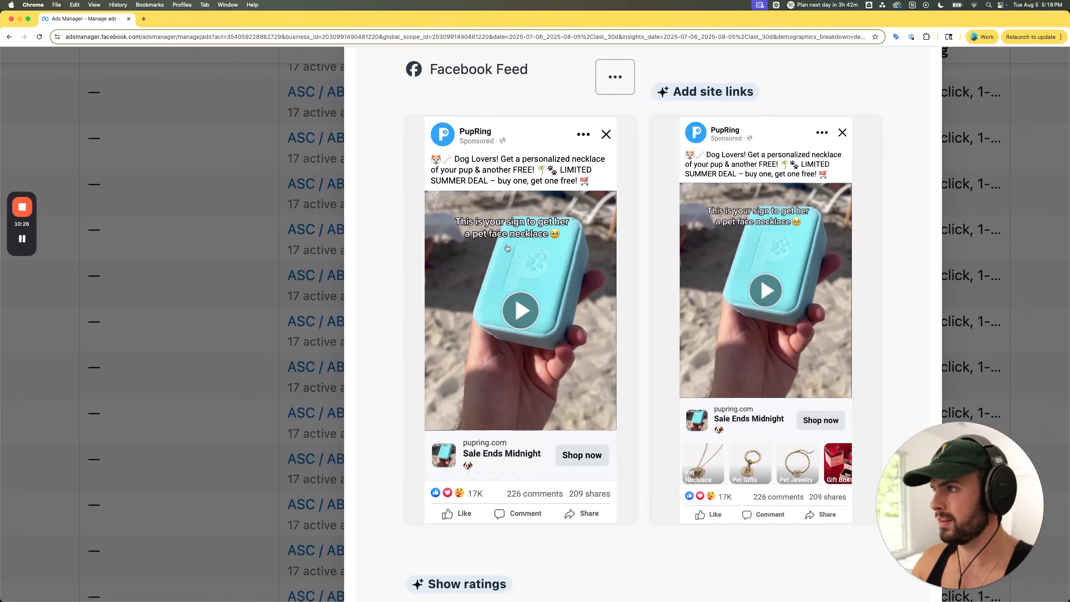
pyautogui.scroll(2, 546, 306)
pyautogui.scroll(-5, 574, 369)
pyautogui.scroll(5, 573, 369)
pyautogui.scroll(1, 522, 280)
pyautogui.scroll(-1, 522, 281)
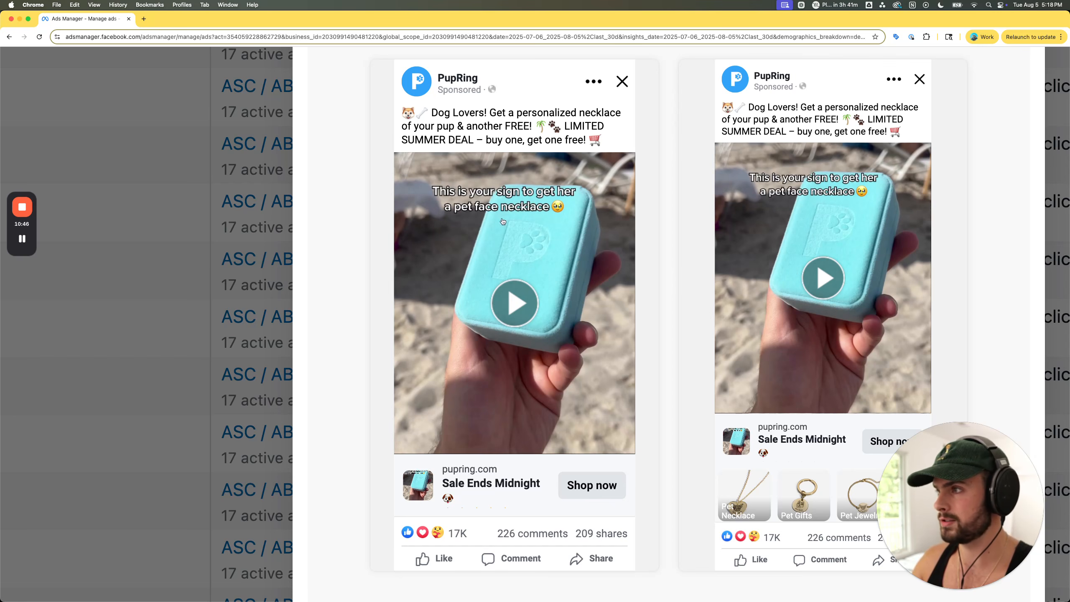
pyautogui.hscroll(2, 521, 342)
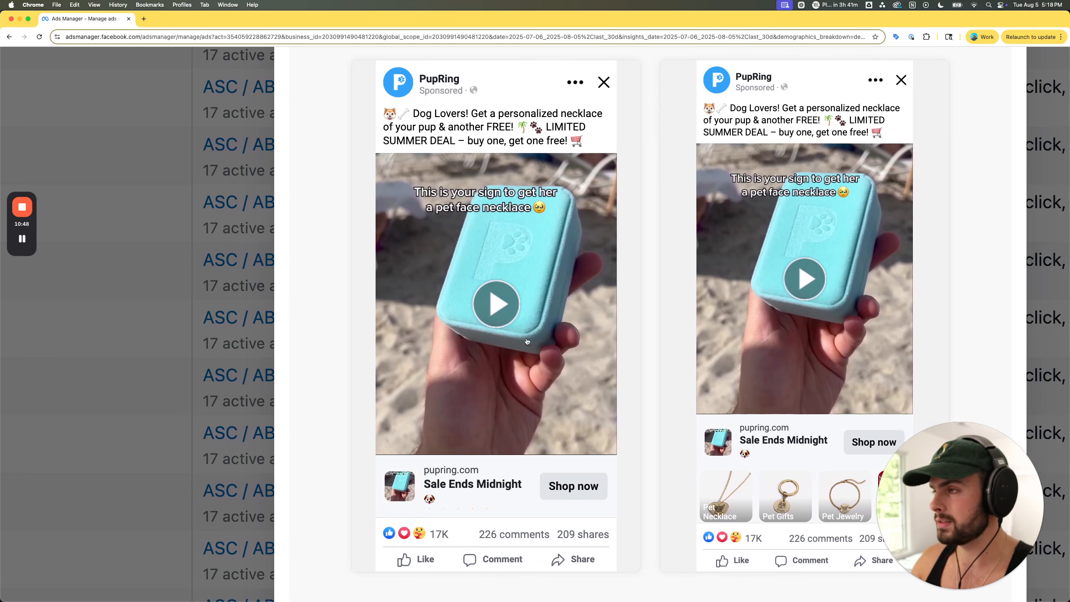
pyautogui.click(497, 304)
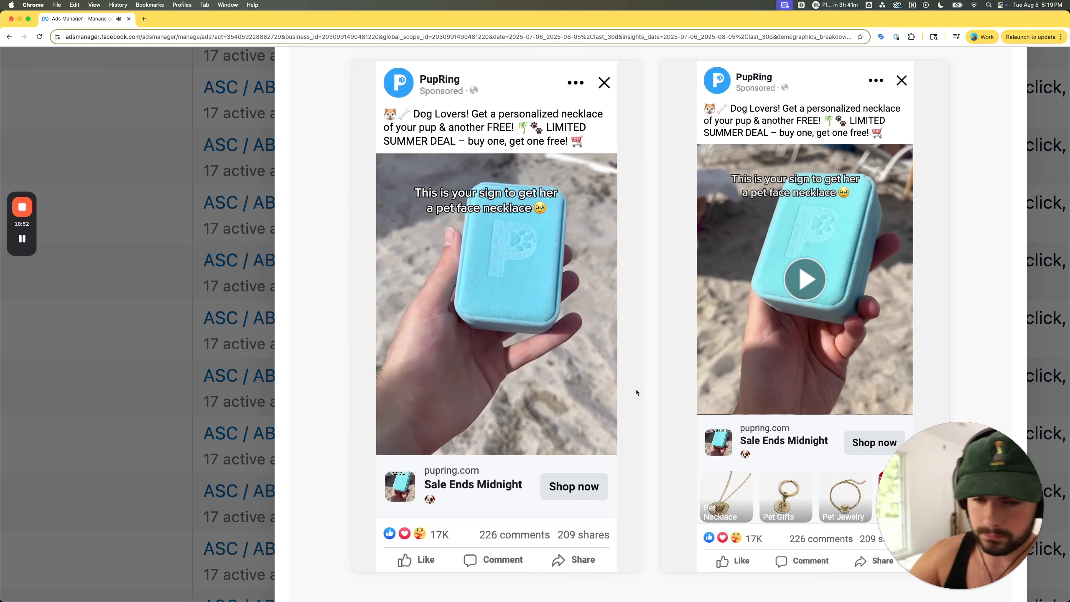
pyautogui.moveTo(593, 425)
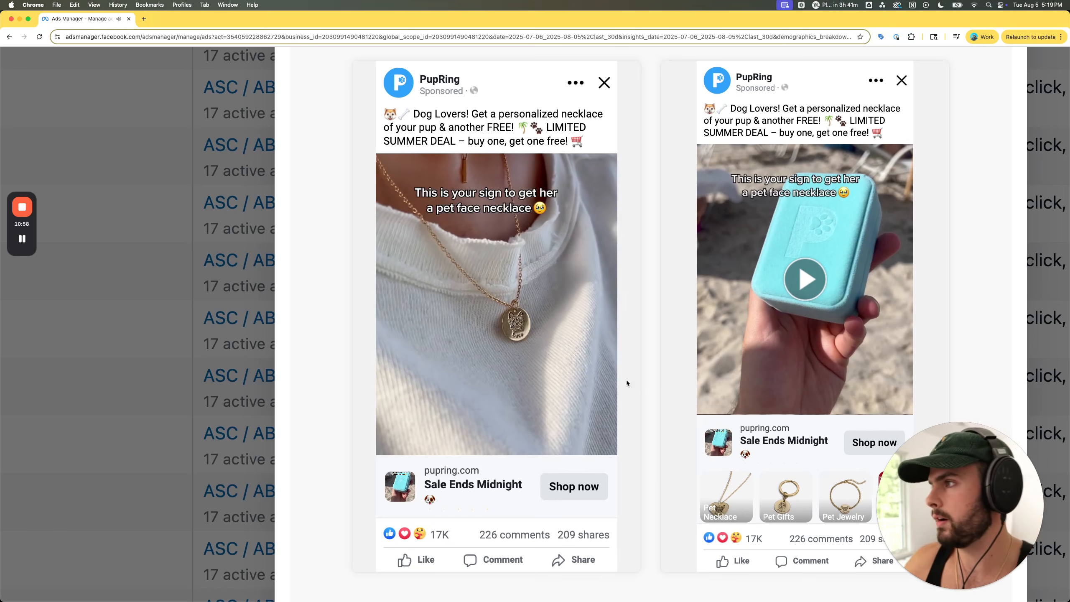
pyautogui.moveTo(436, 366)
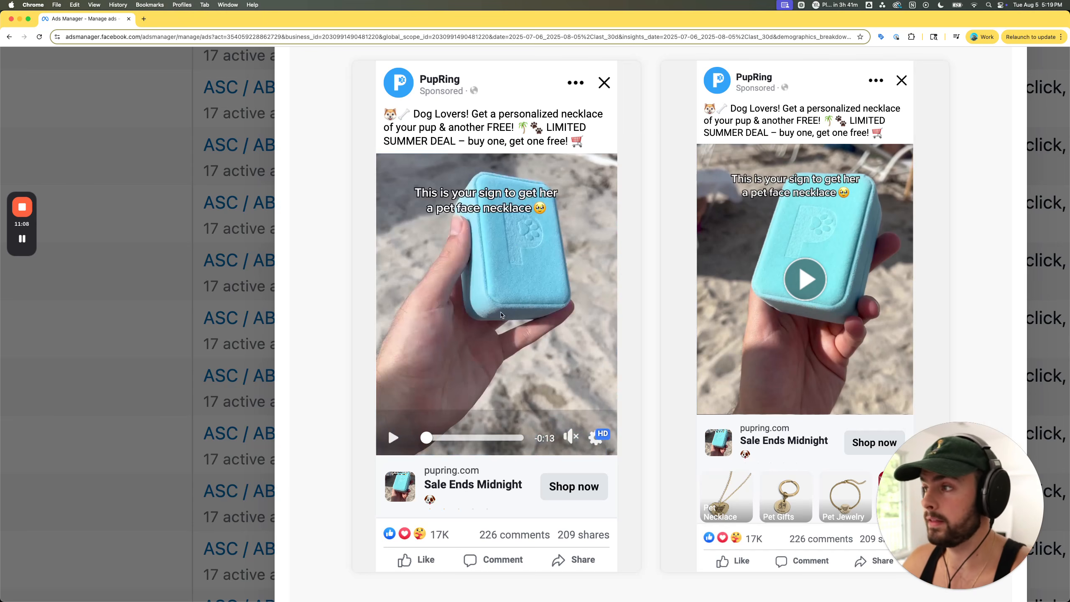
# - Open the Facebook post with comments for the previewed ad [PFN] GON 2407 V2-2
pyautogui.scroll(-5, 474, 269)
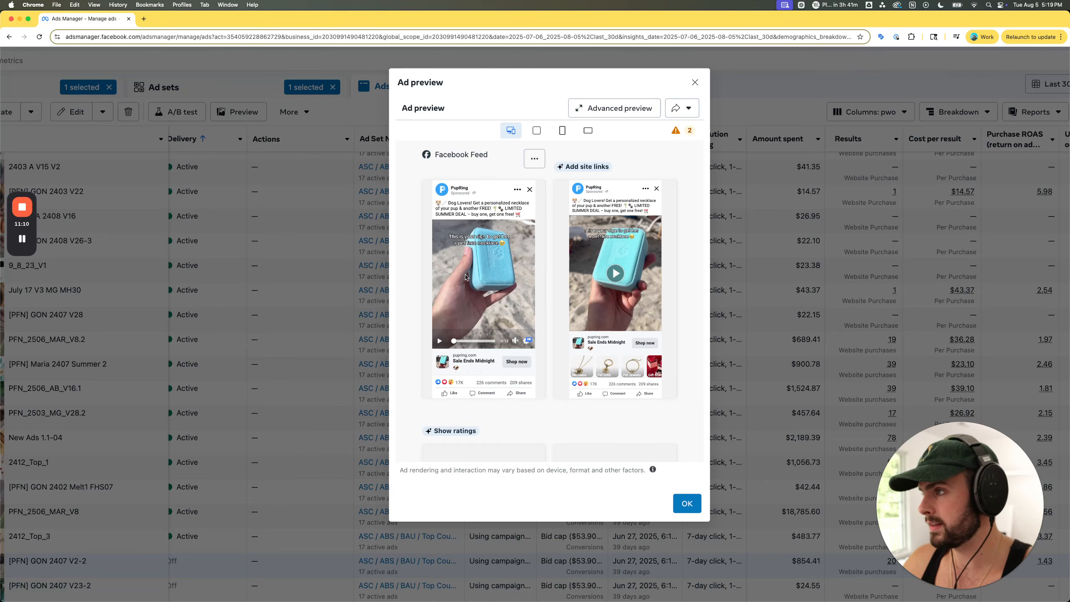
pyautogui.scroll(-3, 484, 252)
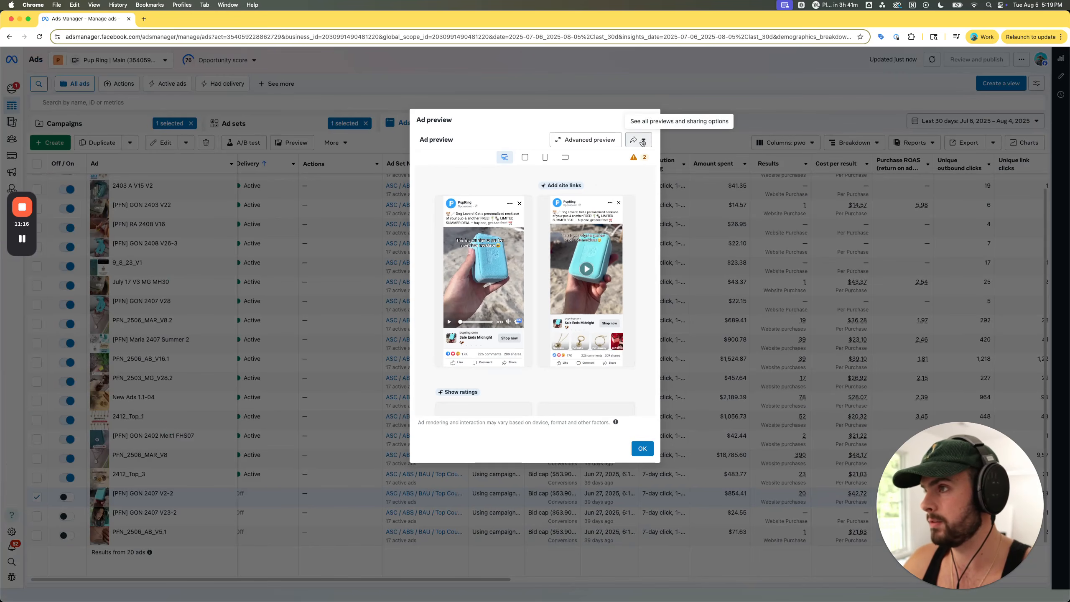
pyautogui.click(633, 140)
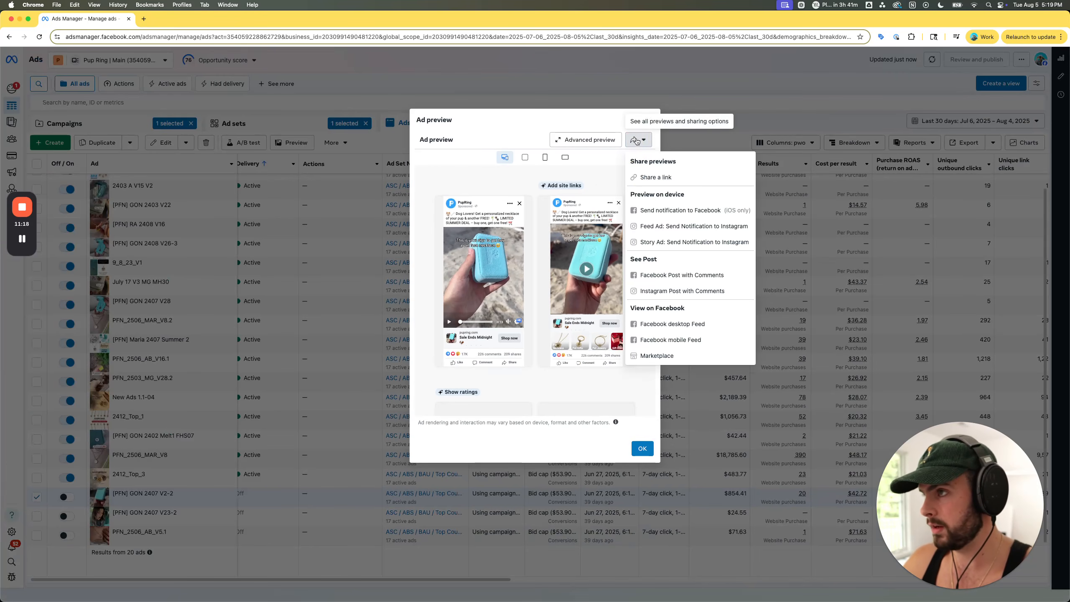
pyautogui.click(651, 275)
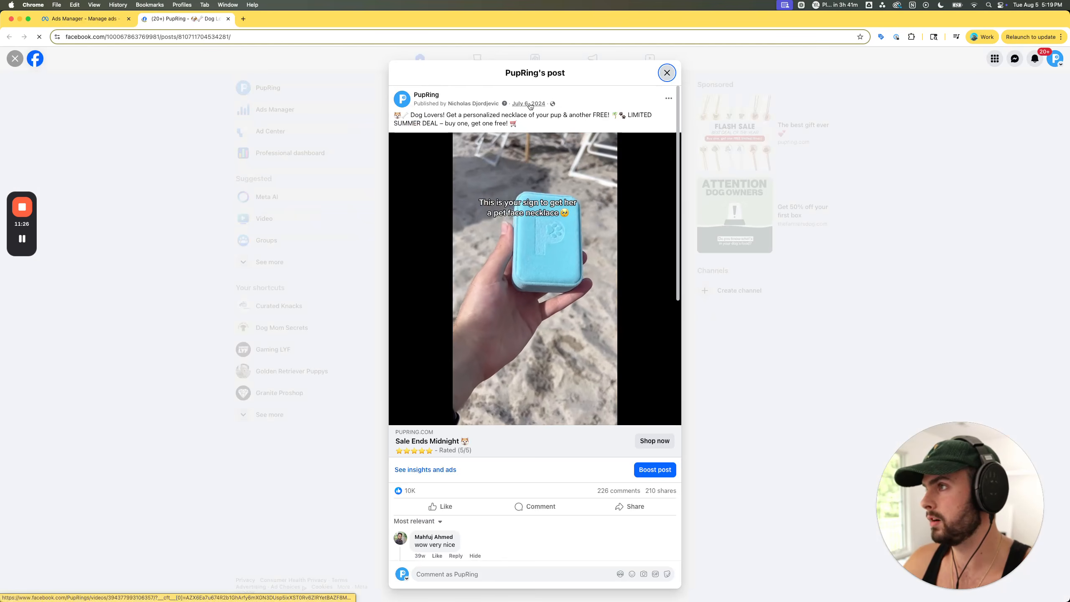
# - Open the post's video page, copy the video ID from its web address, and return to the draft ad
pyautogui.click(530, 104)
pyautogui.click(263, 98)
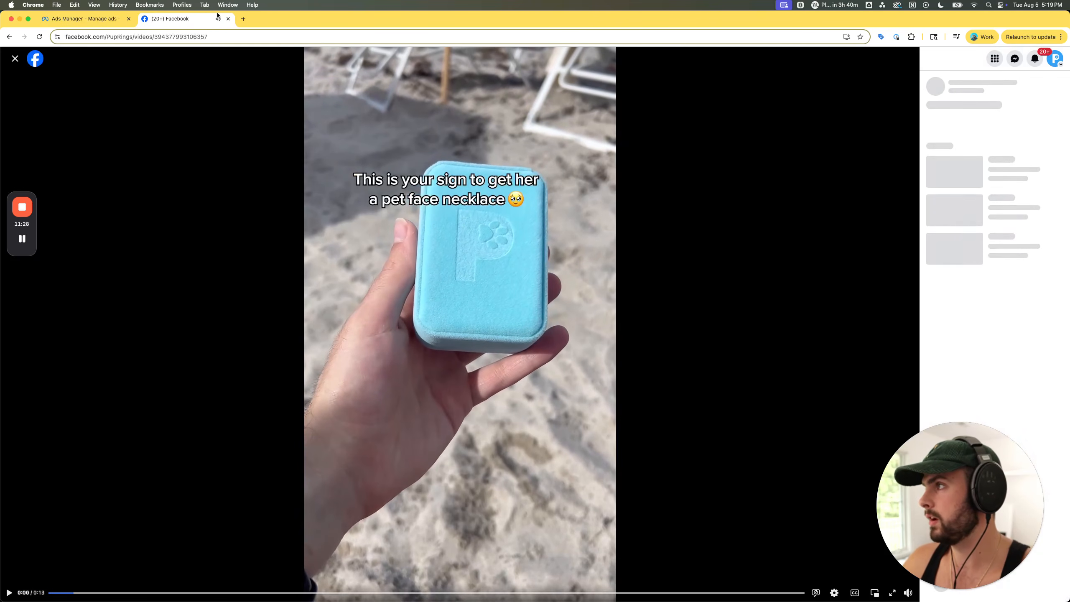
pyautogui.doubleClick(185, 37)
pyautogui.press('super+c')
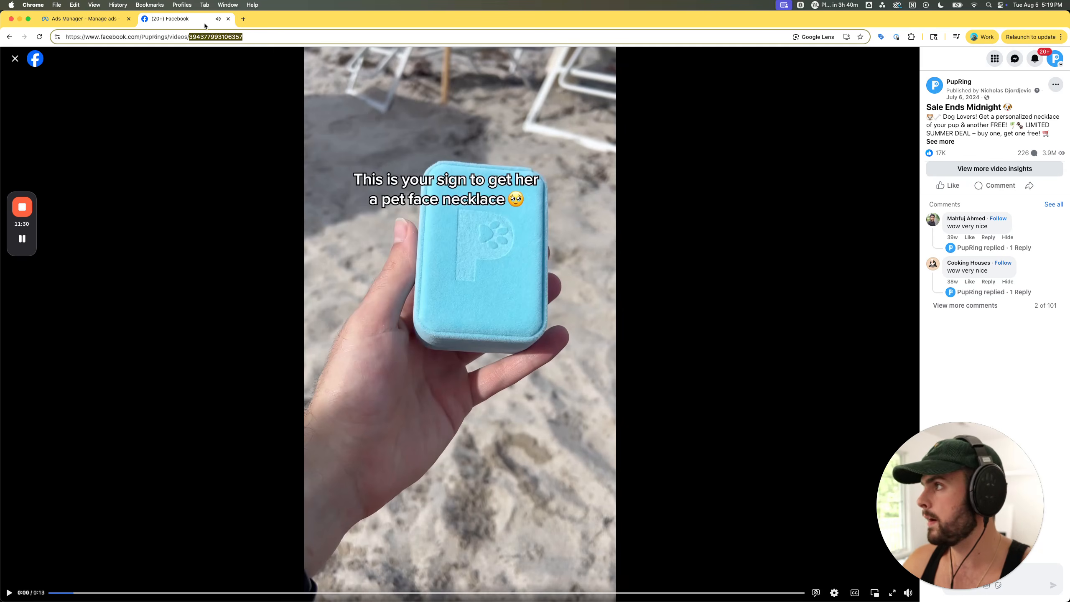
pyautogui.press('super+w')
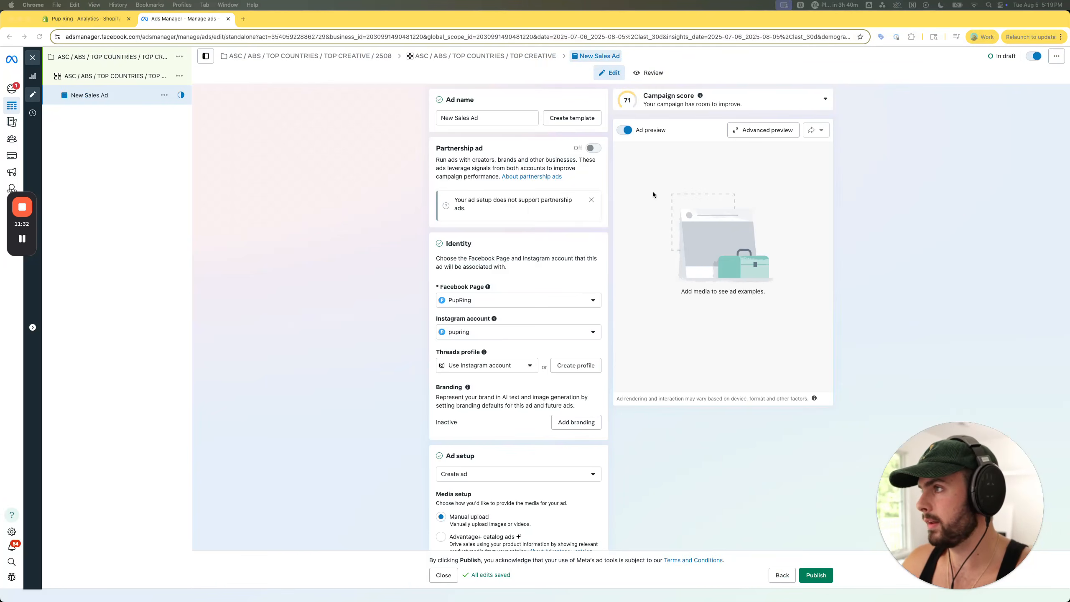
pyautogui.tripleClick(489, 116)
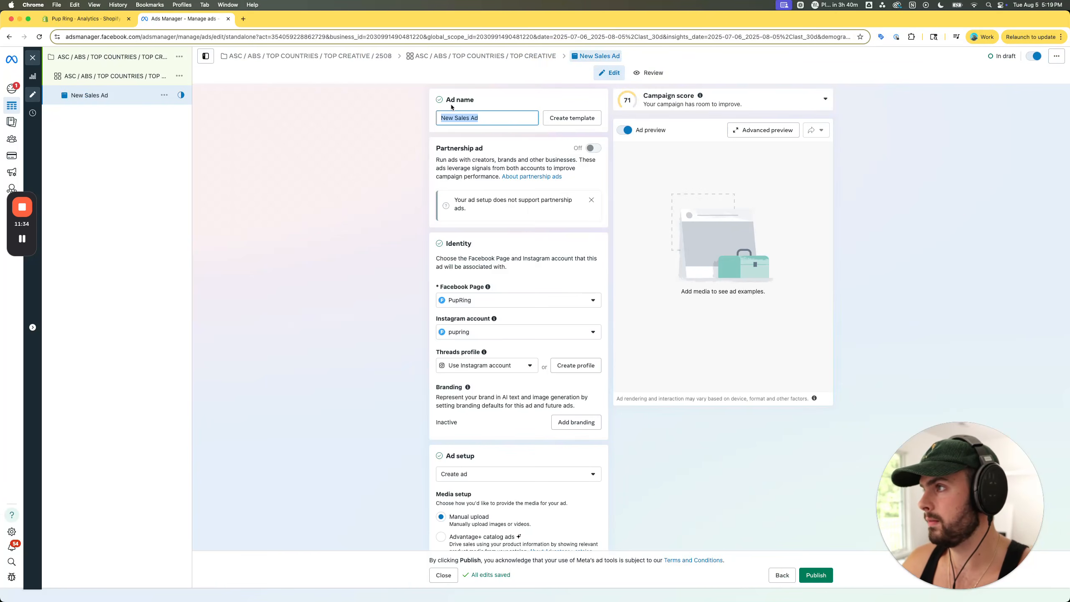
pyautogui.scroll(-3, 341, 261)
pyautogui.scroll(2, 480, 316)
pyautogui.scroll(-4, 487, 297)
pyautogui.click(487, 296)
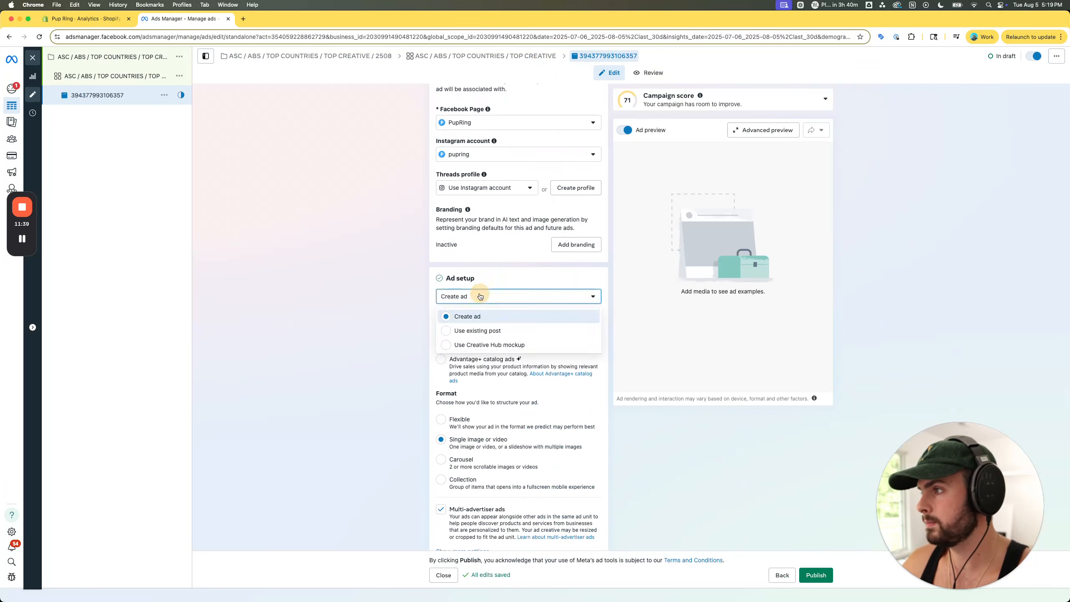
pyautogui.click(484, 331)
pyautogui.scroll(-7, 483, 344)
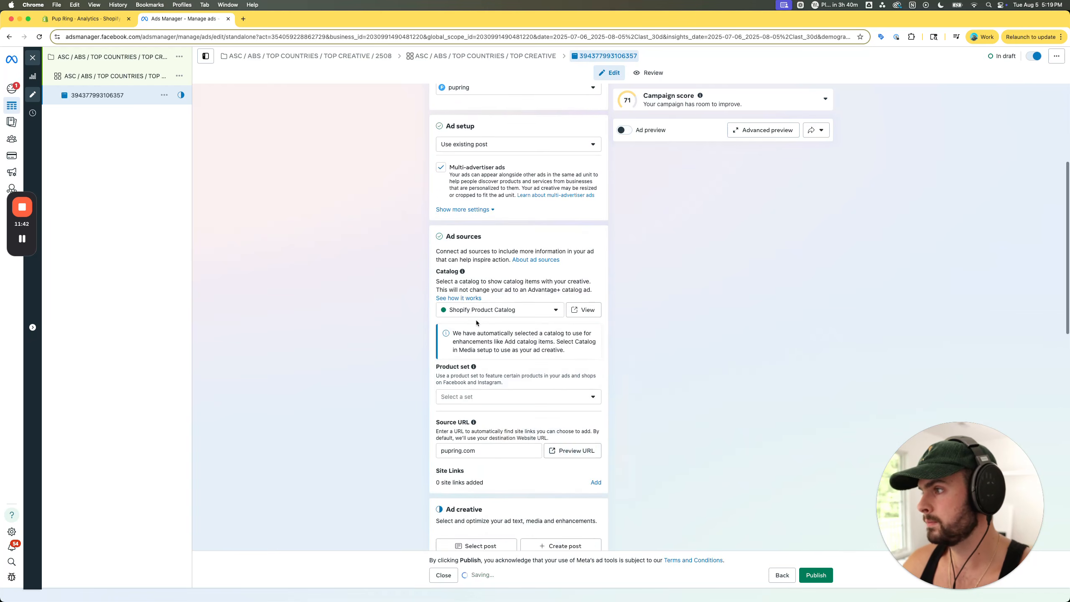
pyautogui.click(477, 332)
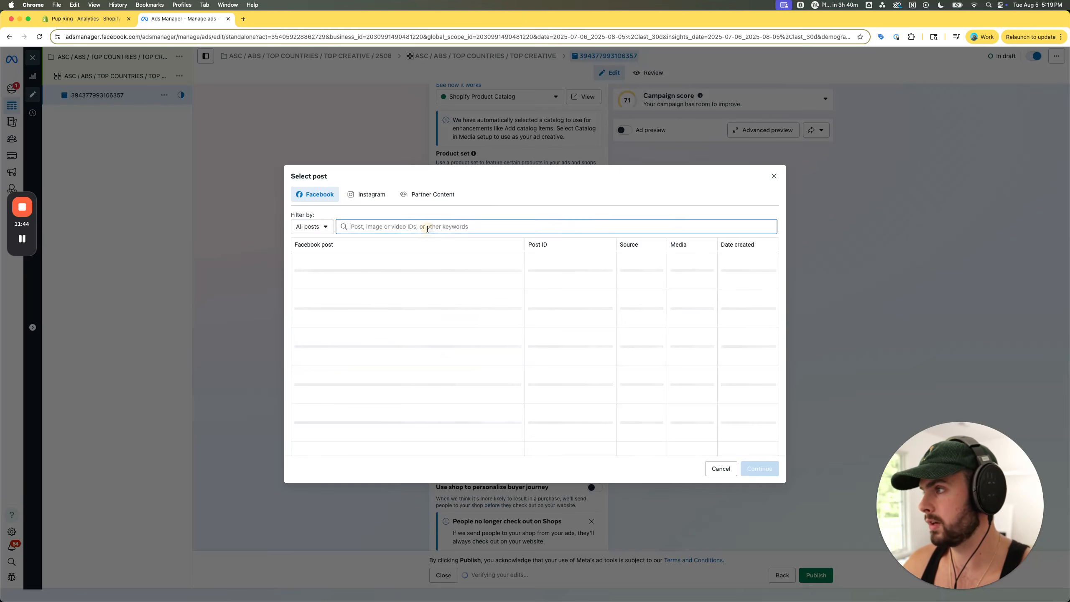
pyautogui.press('super+v')
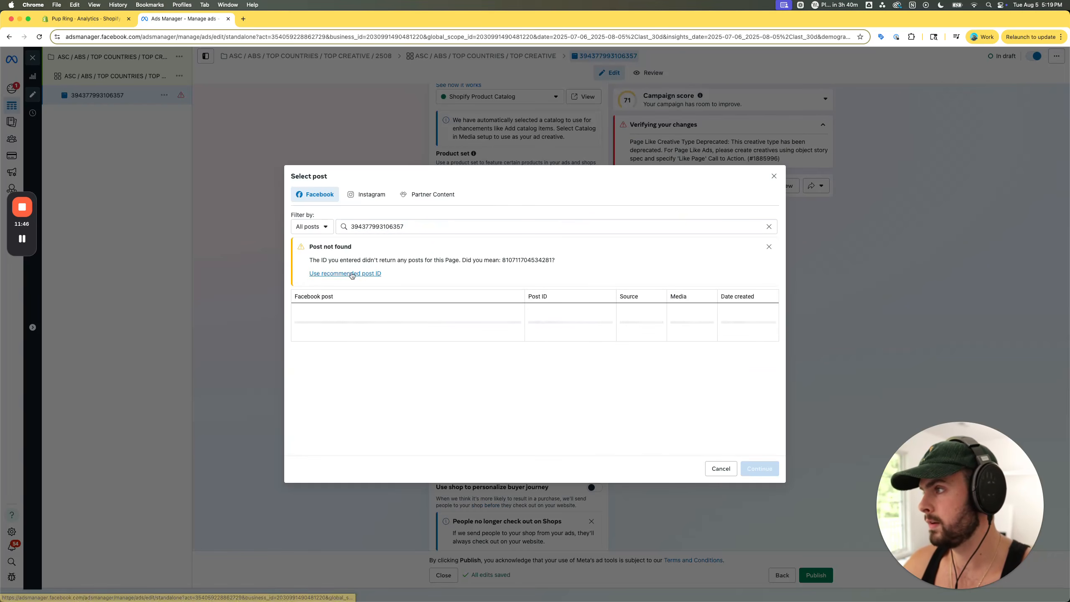
pyautogui.click(343, 274)
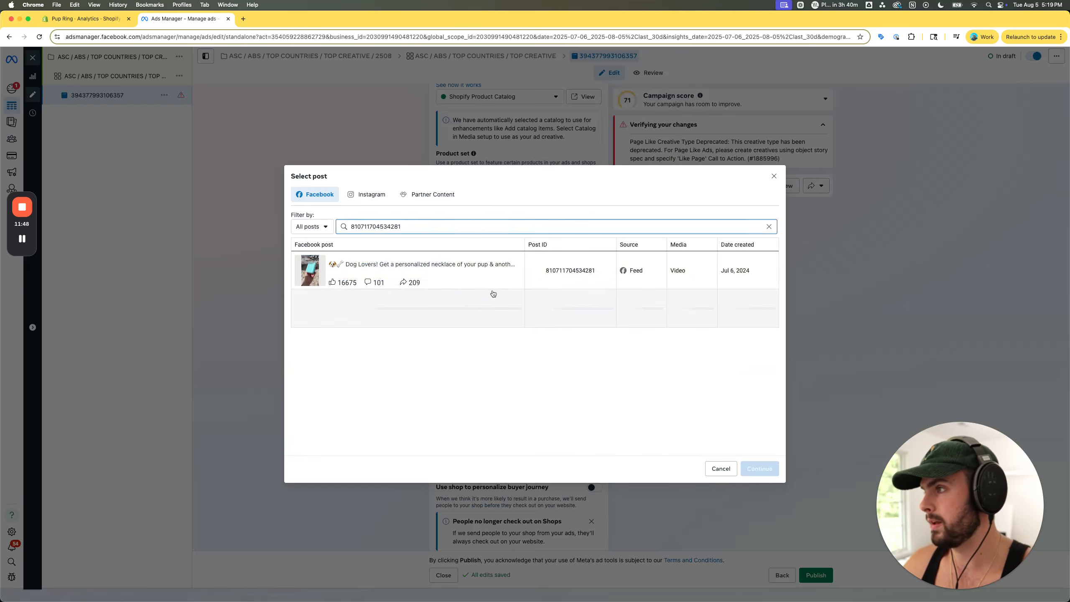
pyautogui.click(759, 468)
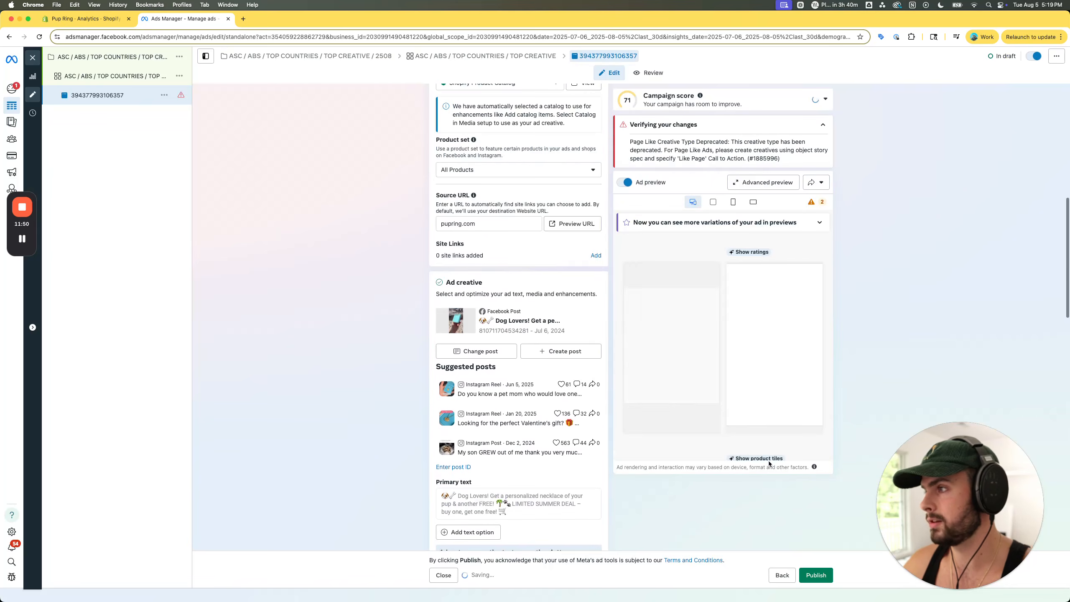
pyautogui.scroll(-3, 585, 279)
pyautogui.scroll(-3, 585, 279)
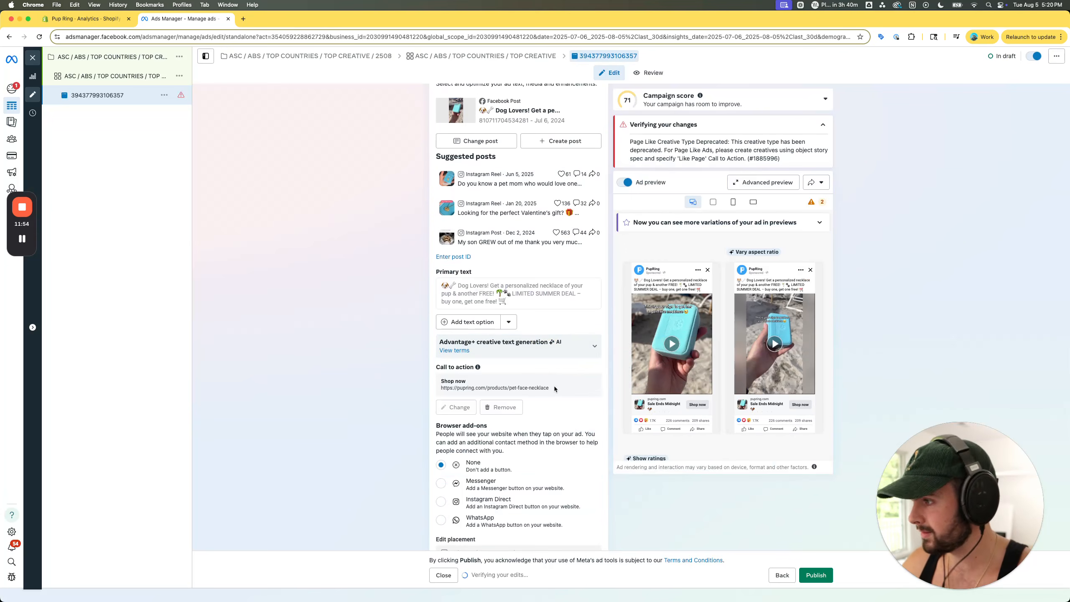
pyautogui.scroll(-5, 554, 386)
pyautogui.scroll(15, 553, 386)
pyautogui.scroll(4, 554, 386)
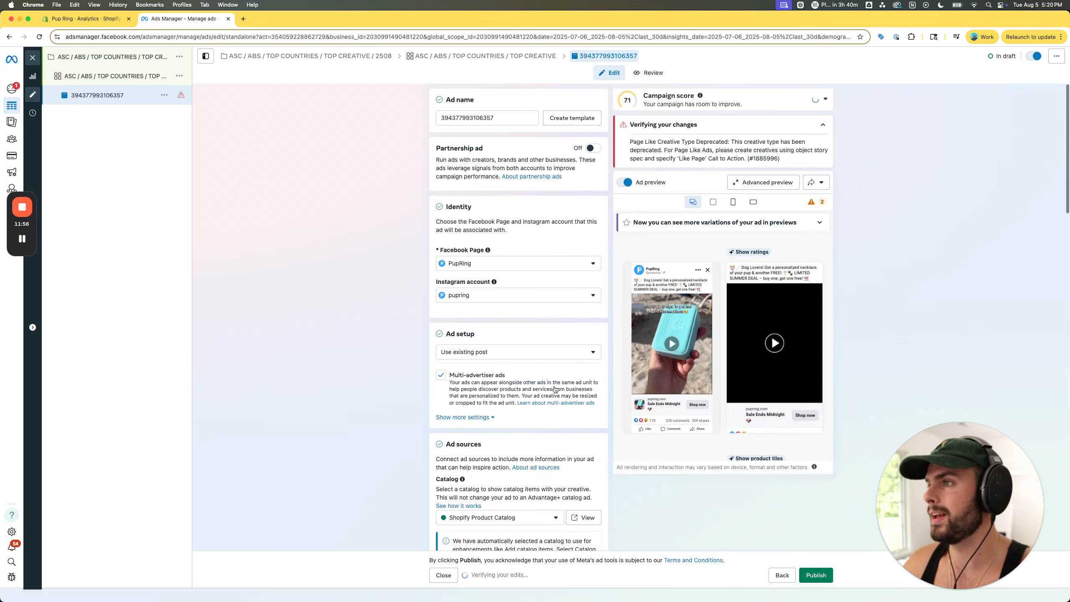
# - Bring up the Google Doc "The 7 Non-Negotiable ABS Rules", examine the winning-ads item under "What you need to set this up", and return to the draft ad
pyautogui.hotkey('ctrl', 'Up')
pyautogui.click(619, 304)
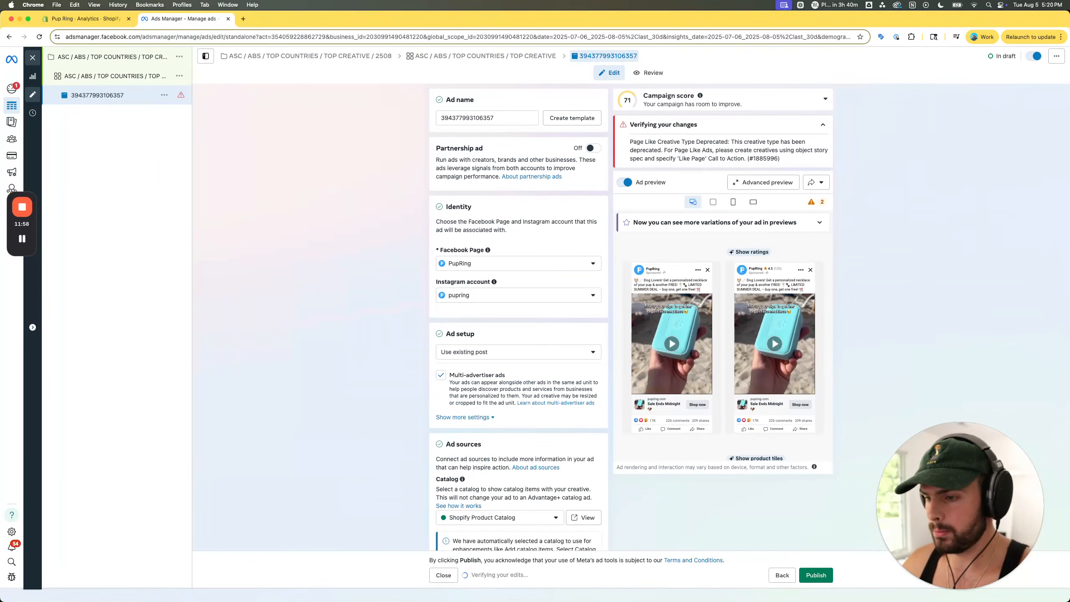
pyautogui.moveTo(788, 601); pyautogui.dragTo(520, 85)
pyautogui.scroll(-3, 529, 323)
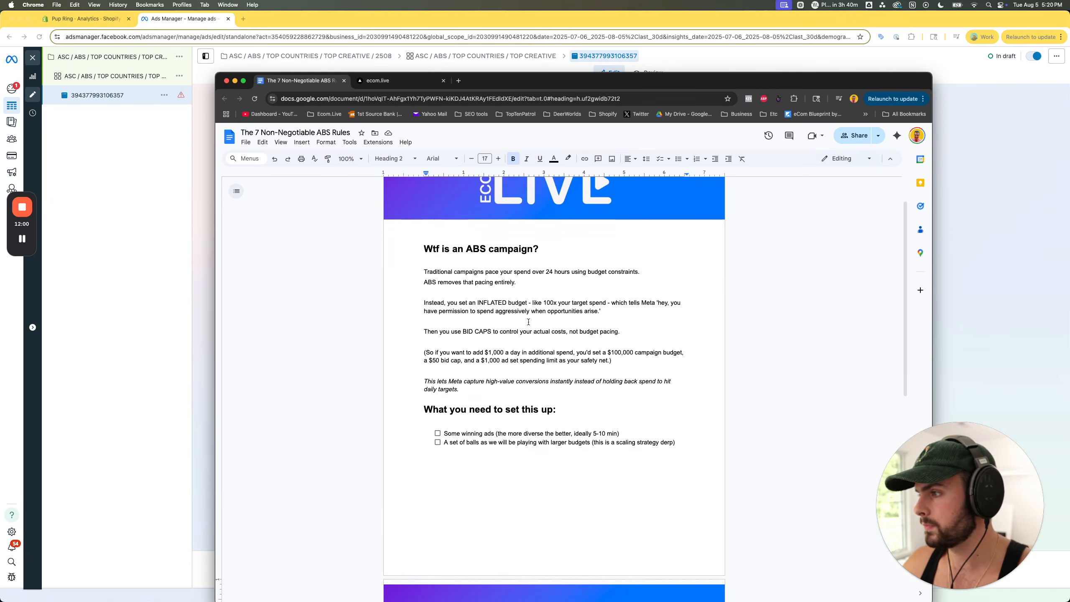
pyautogui.click(437, 422)
pyautogui.click(438, 421)
pyautogui.moveTo(444, 422); pyautogui.dragTo(626, 422)
pyautogui.click(631, 422)
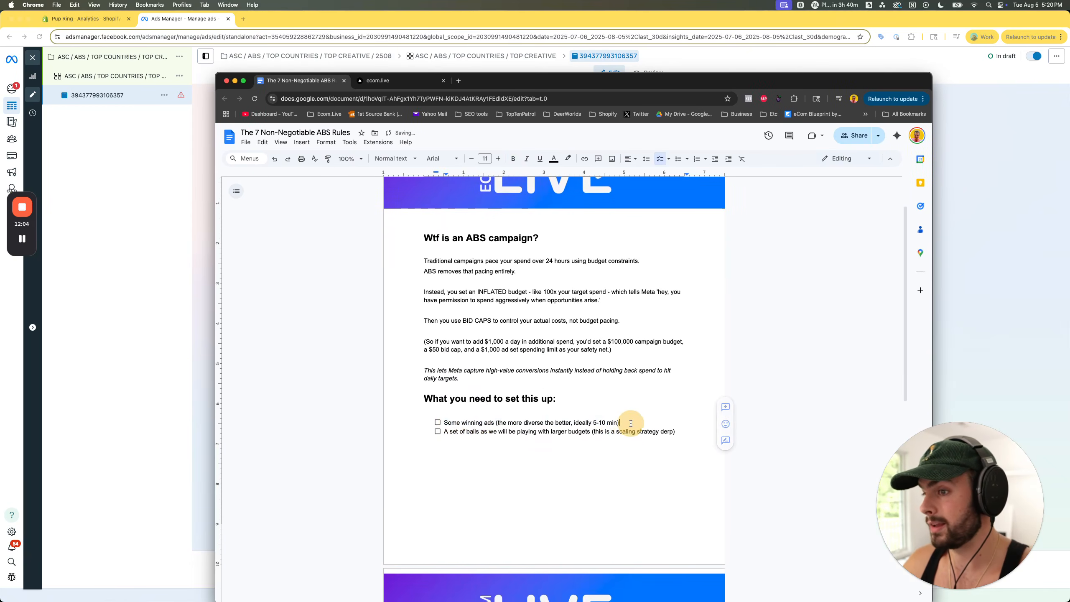
pyautogui.click(939, 214)
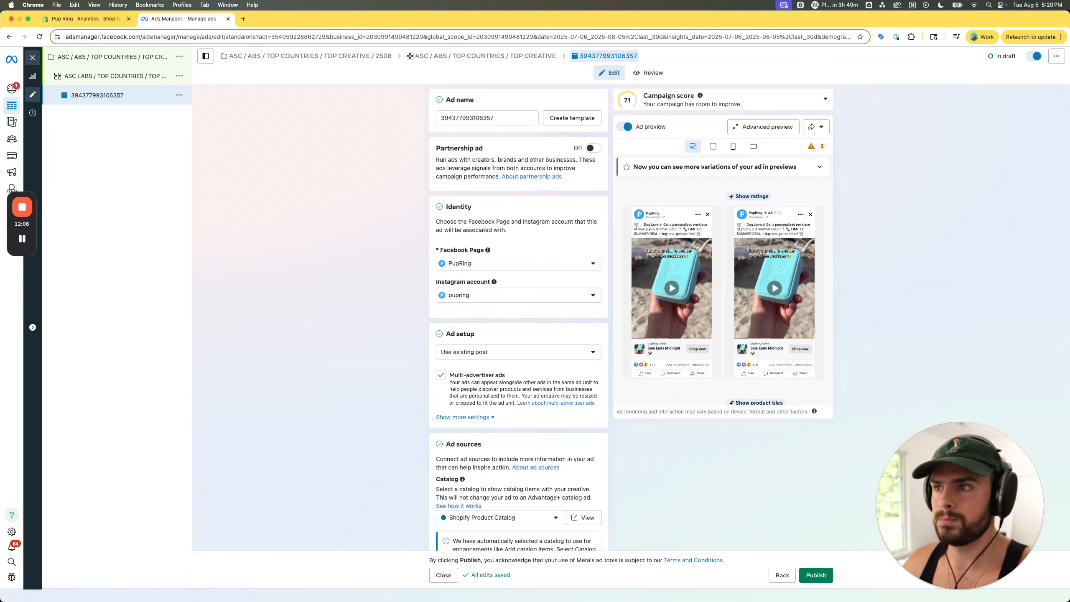
# - Return to the ads list in the other Ads Manager window, close the open ad preview and deselect [PFN] GON 2407 V2-2
pyautogui.moveTo(1069, 82); pyautogui.dragTo(278, 18)
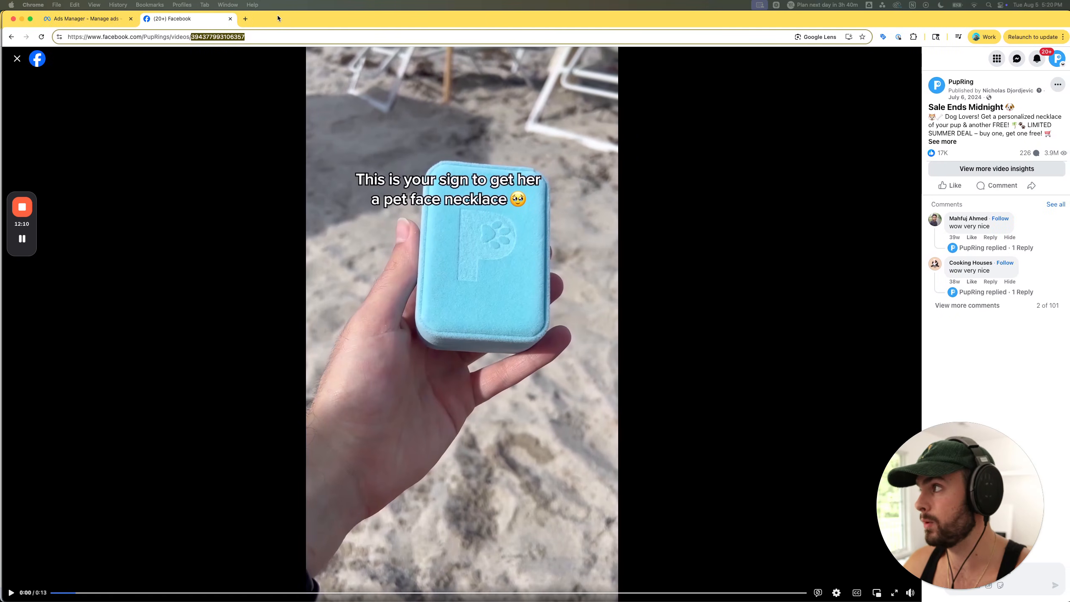
pyautogui.click(93, 18)
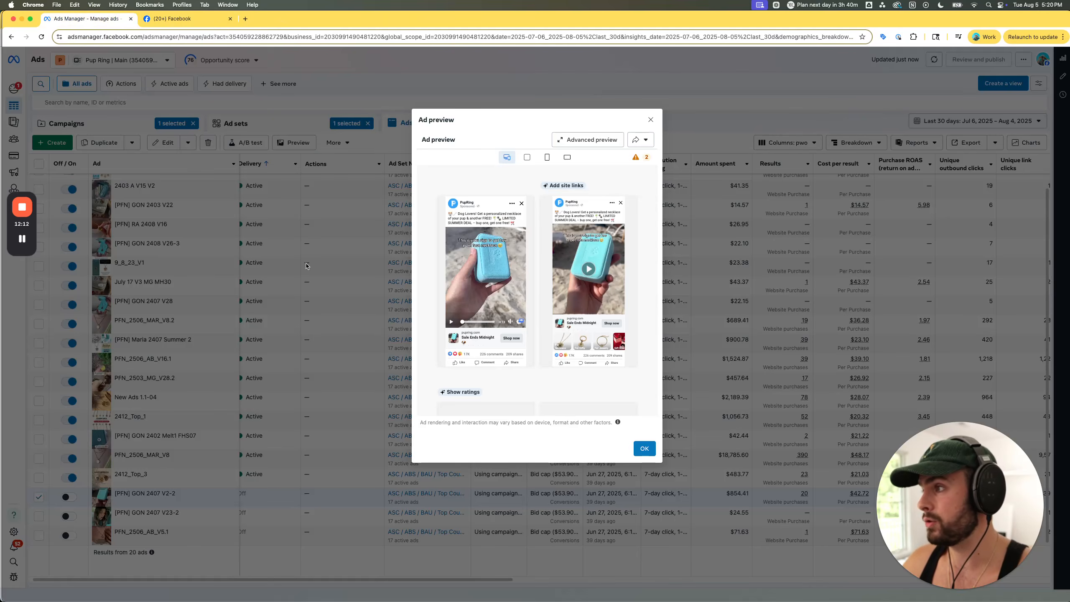
pyautogui.click(650, 119)
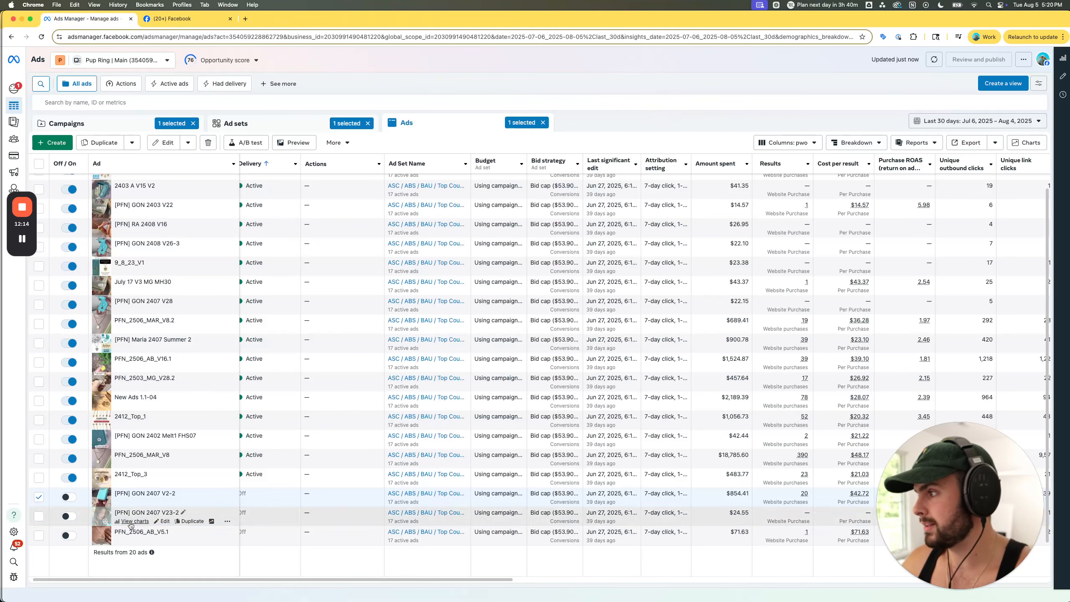
pyautogui.click(39, 496)
pyautogui.scroll(1, 271, 462)
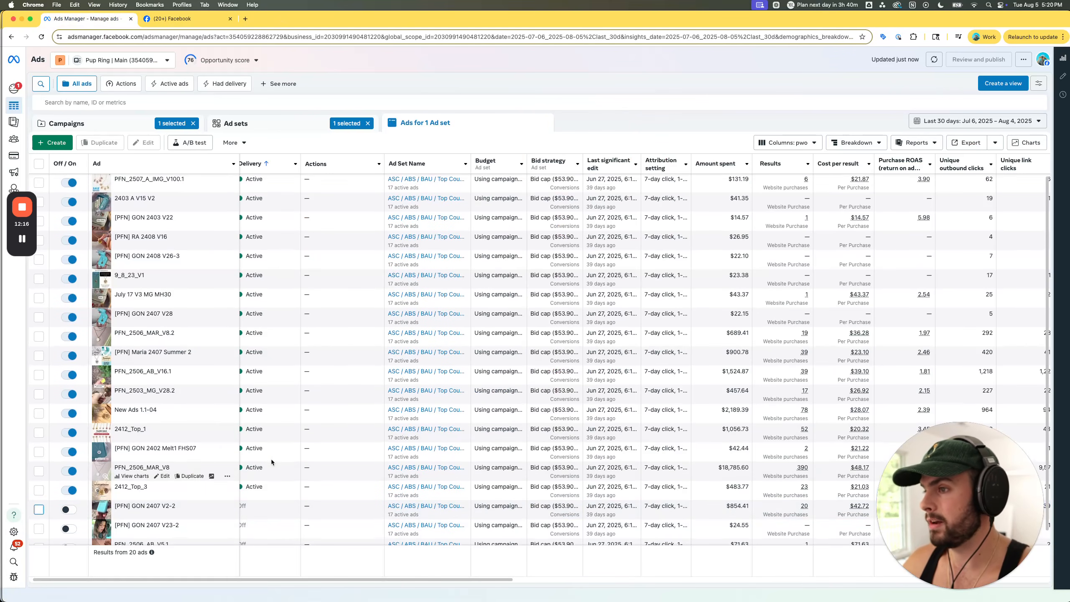
# - Preview the ad 2412_Top_1 and examine its Facebook Feed image up close, closing the preview and deselecting the ad when done
pyautogui.click(39, 433)
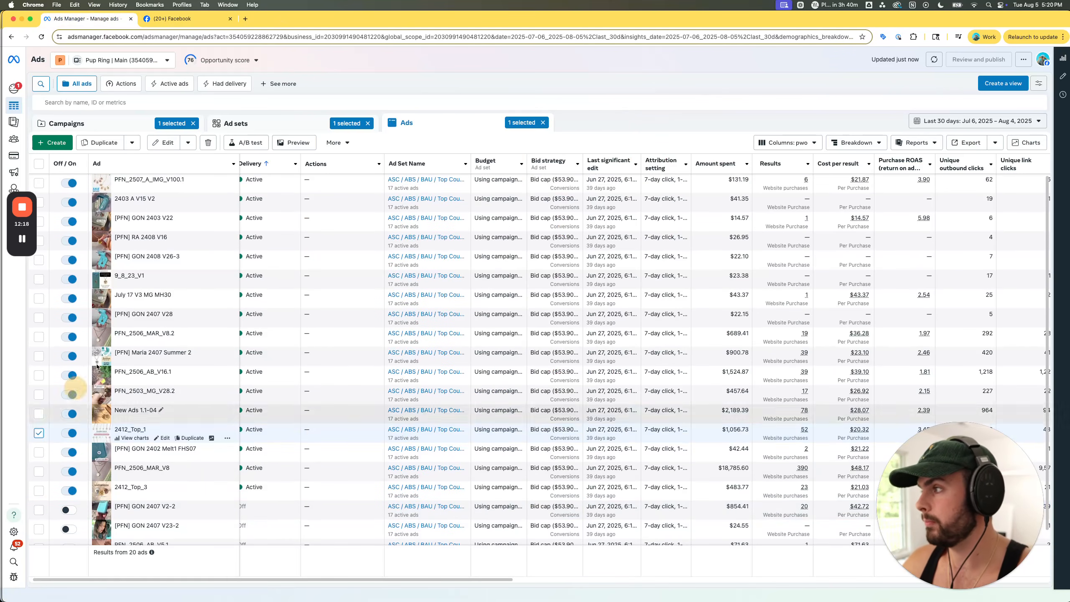
pyautogui.click(296, 144)
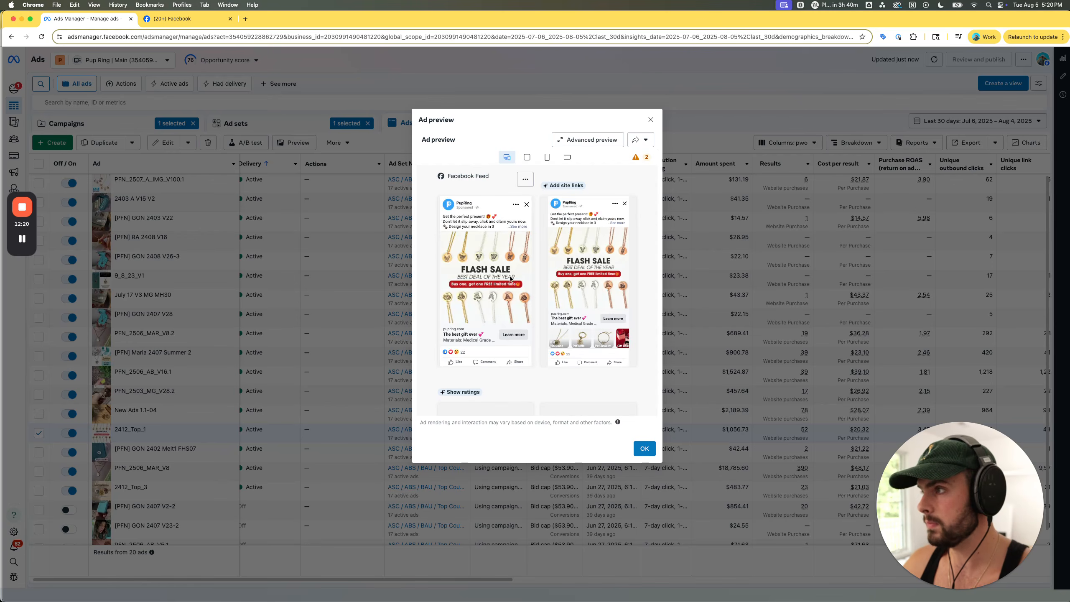
pyautogui.scroll(10, 479, 288)
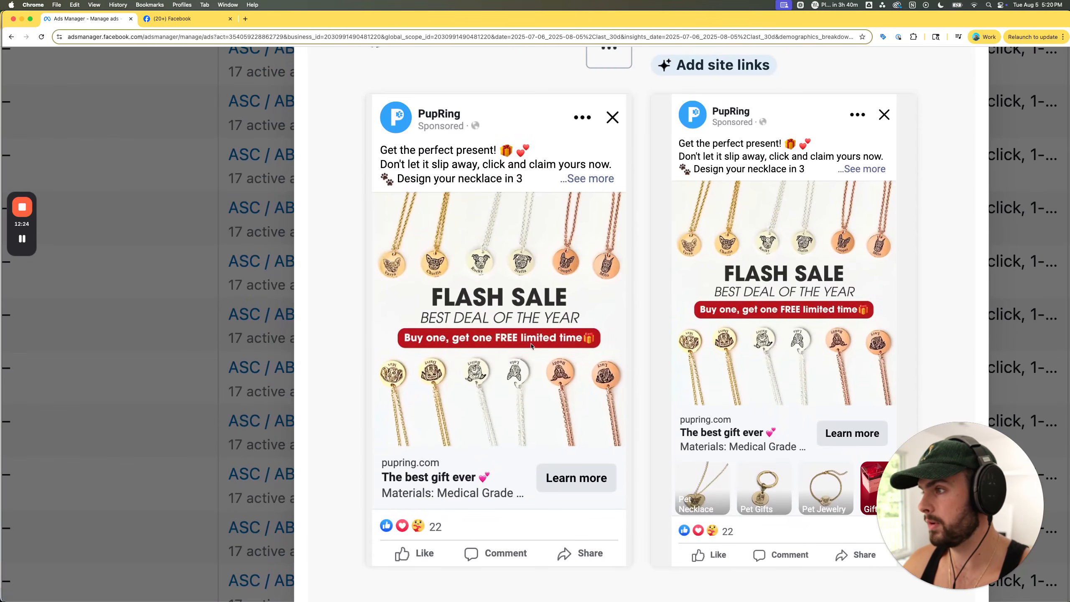
pyautogui.scroll(-10, 501, 333)
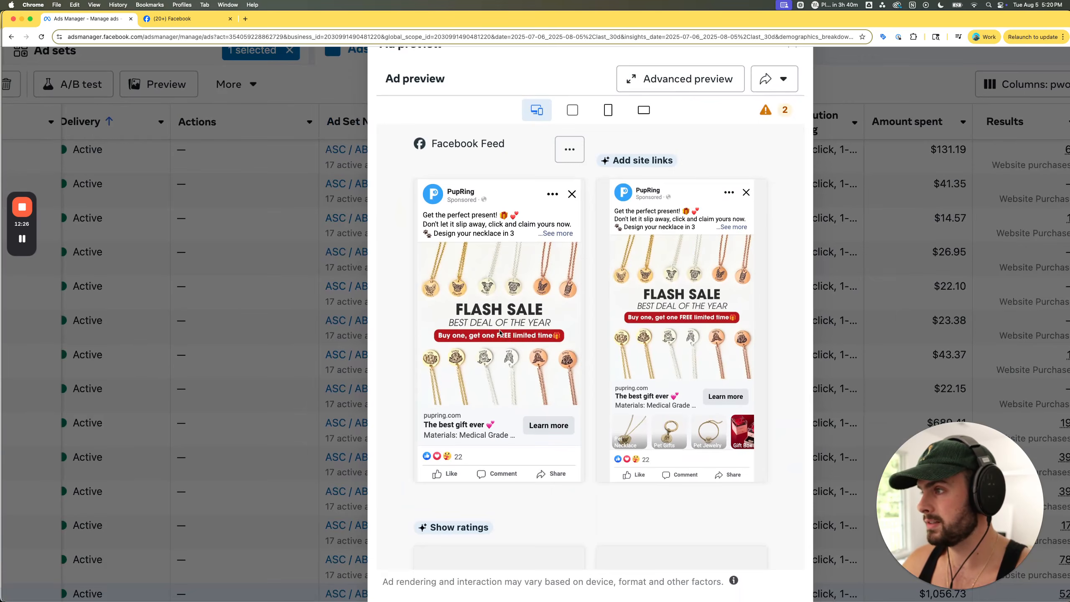
pyautogui.scroll(10, 500, 333)
pyautogui.scroll(3, 501, 333)
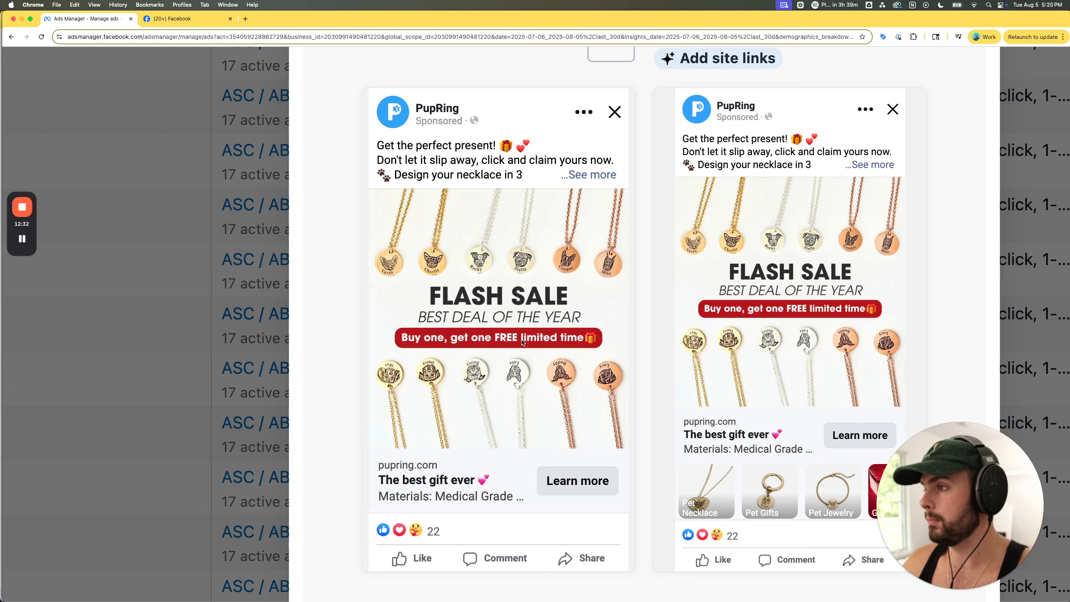
pyautogui.scroll(-10, 478, 254)
pyautogui.click(650, 119)
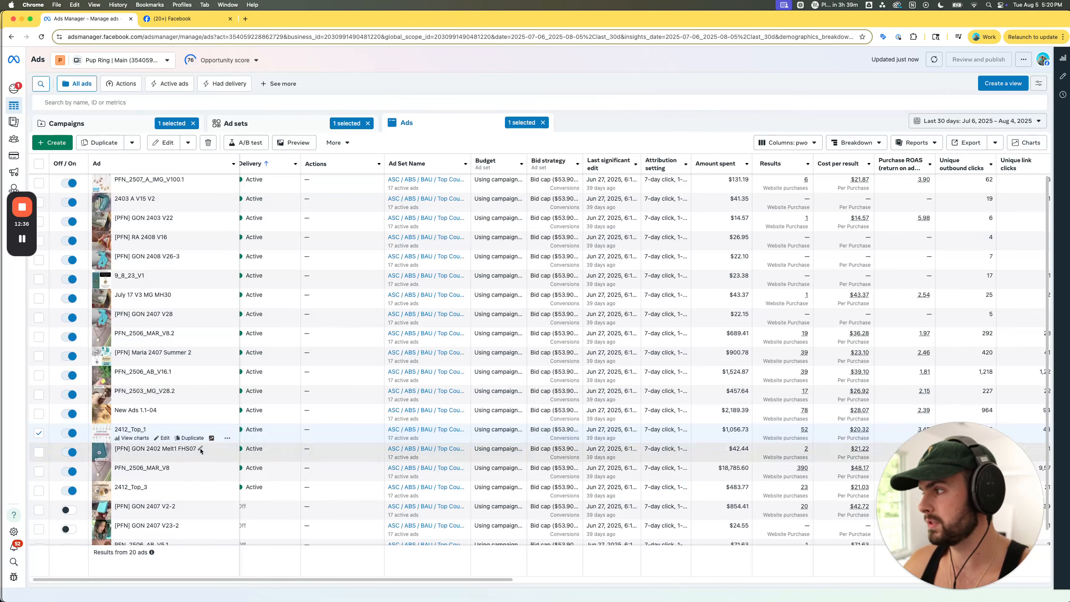
pyautogui.click(38, 434)
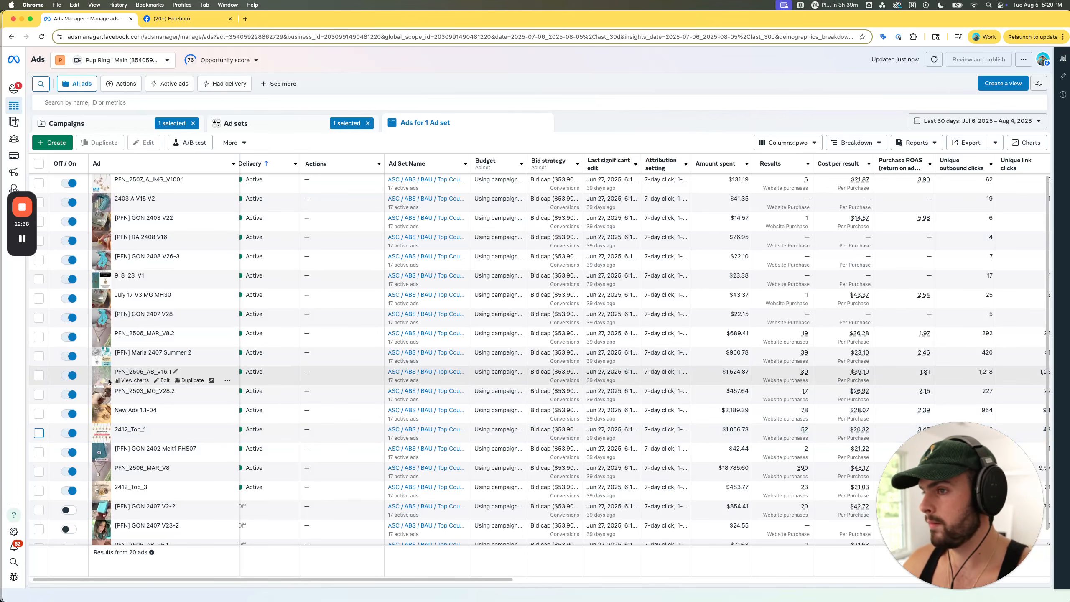
# - Preview the ad PFN_2506_AB_V16.1, play its Facebook Feed video and skip ahead in it, closing the preview and deselecting the ad when done
pyautogui.click(39, 374)
pyautogui.click(292, 142)
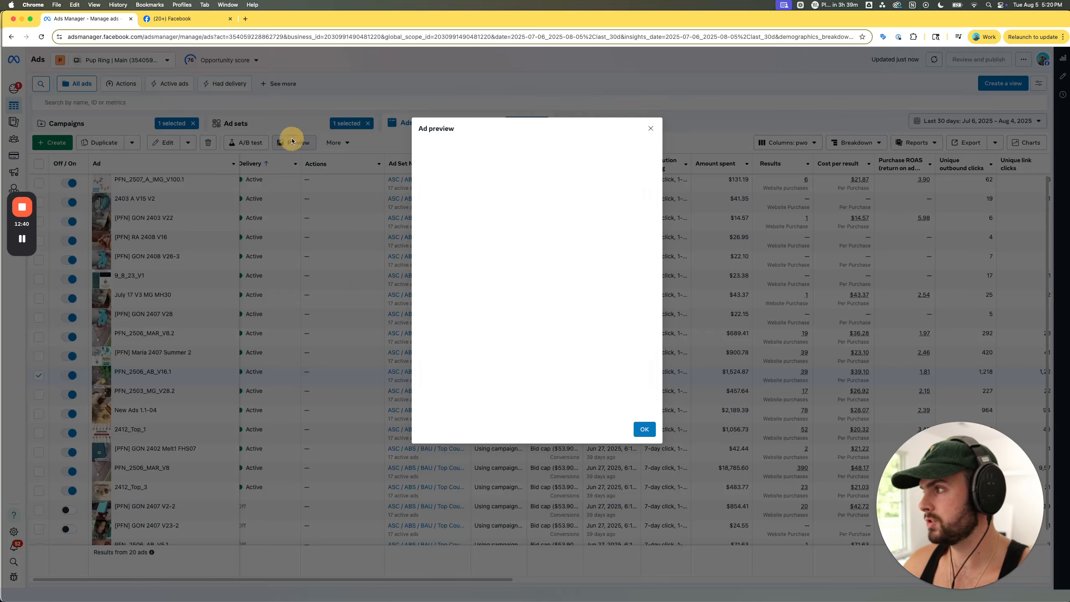
pyautogui.scroll(5, 489, 260)
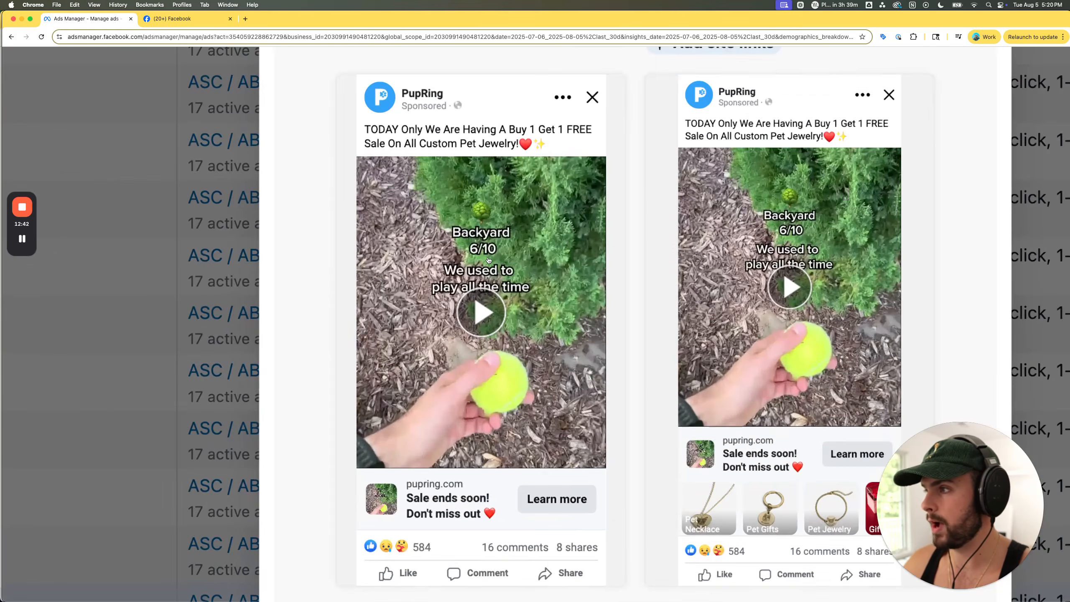
pyautogui.hscroll(2, 556, 337)
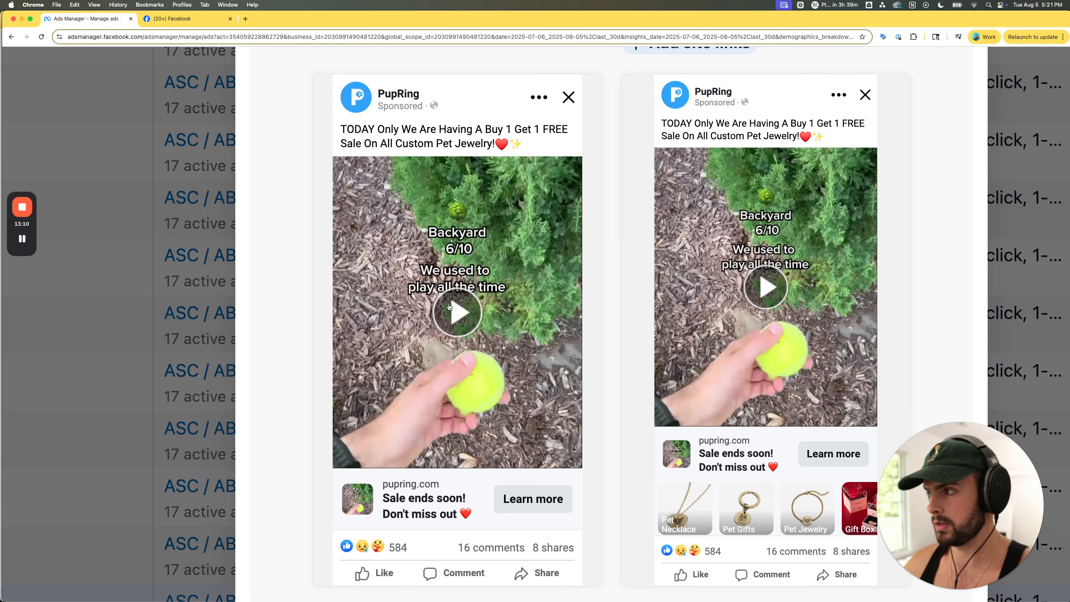
pyautogui.click(462, 310)
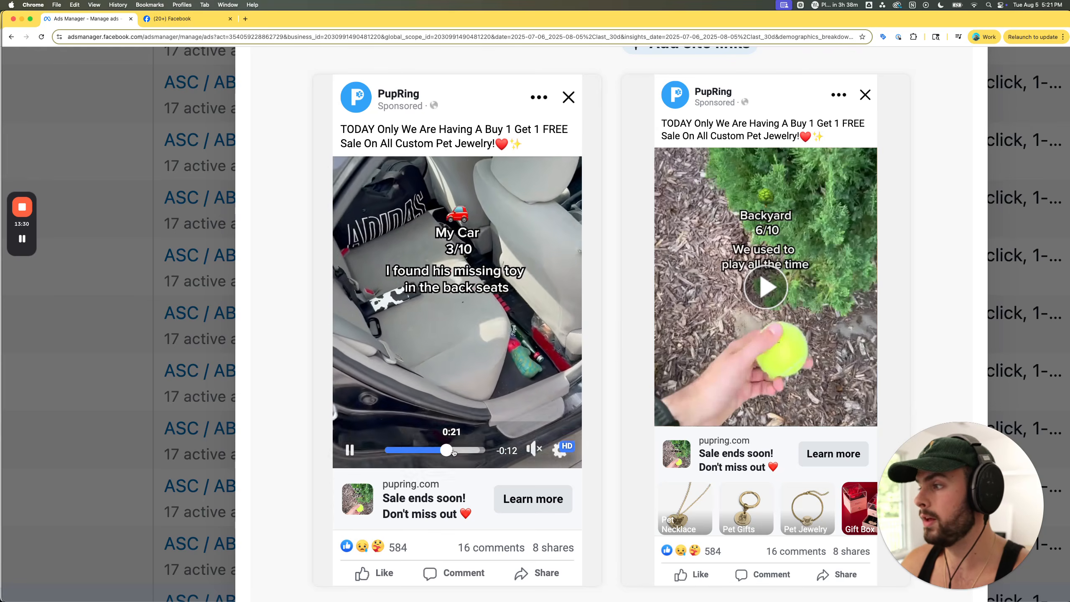
pyautogui.click(453, 451)
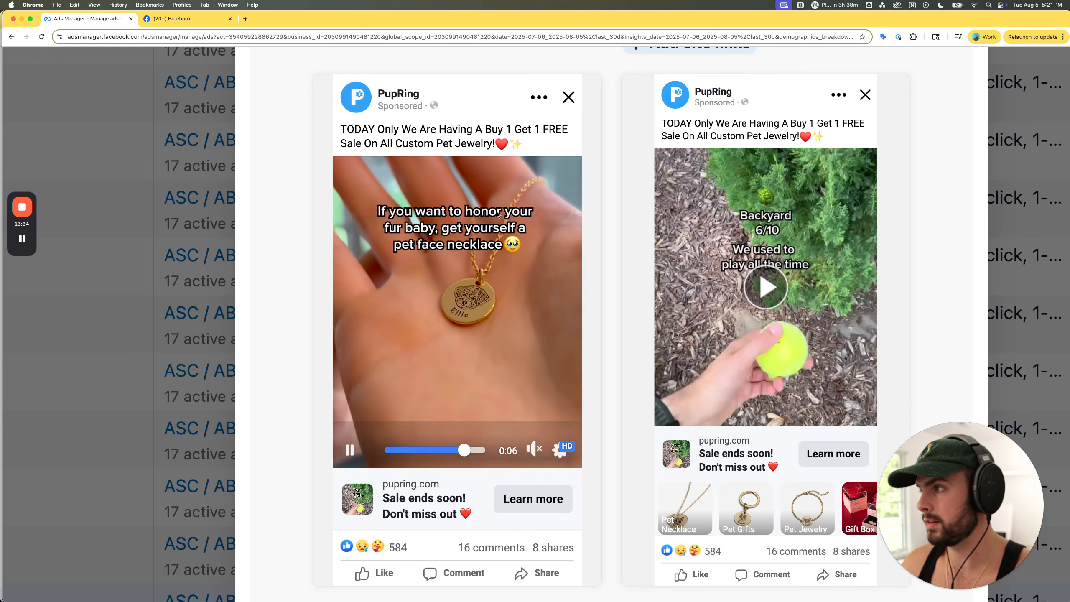
pyautogui.click(451, 350)
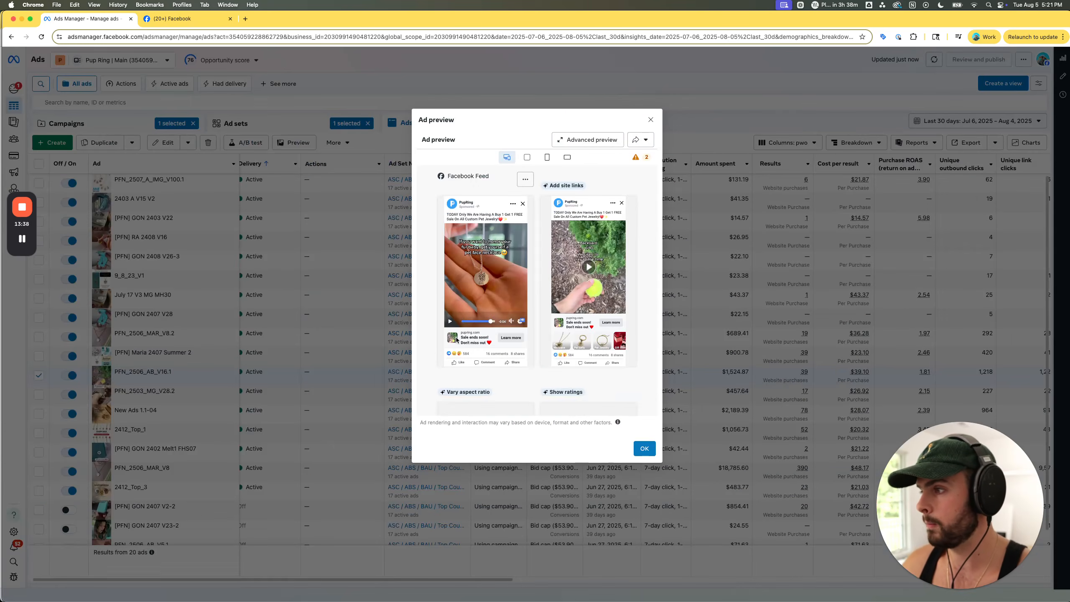
pyautogui.click(719, 76)
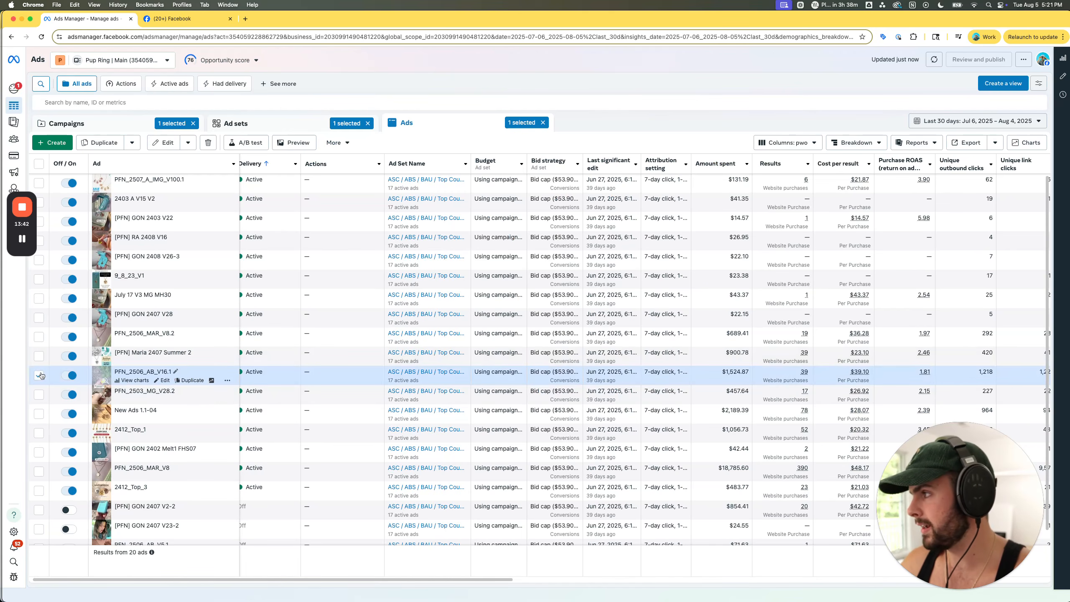
pyautogui.click(39, 375)
# - Preview the 2407 Summer 2 ad and examine its Facebook Feed image, deselect the ad and return to the draft ad's window
pyautogui.click(38, 356)
pyautogui.click(314, 142)
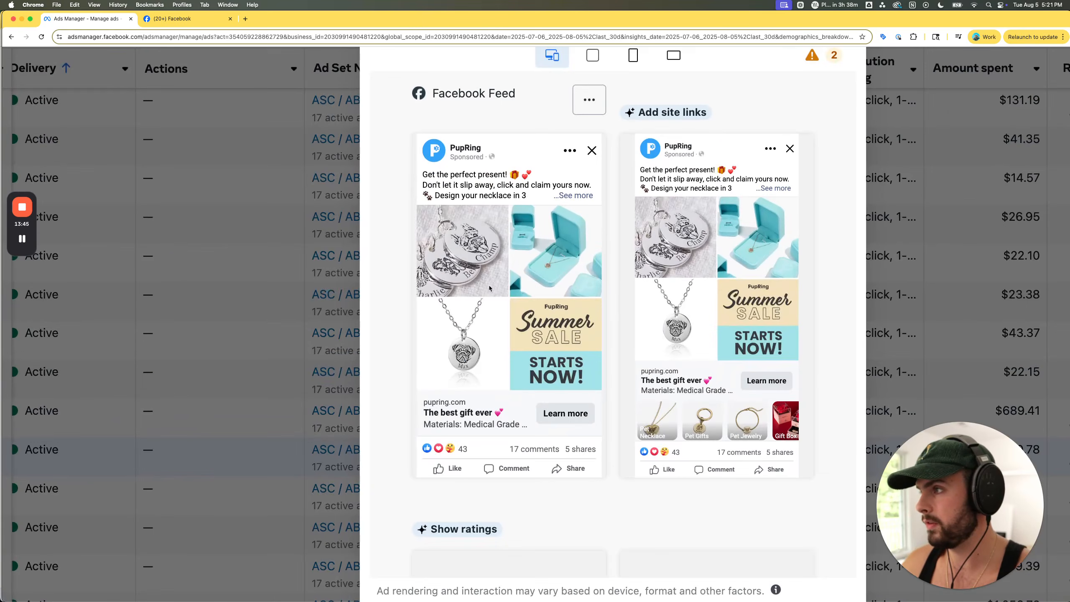
pyautogui.scroll(4, 490, 288)
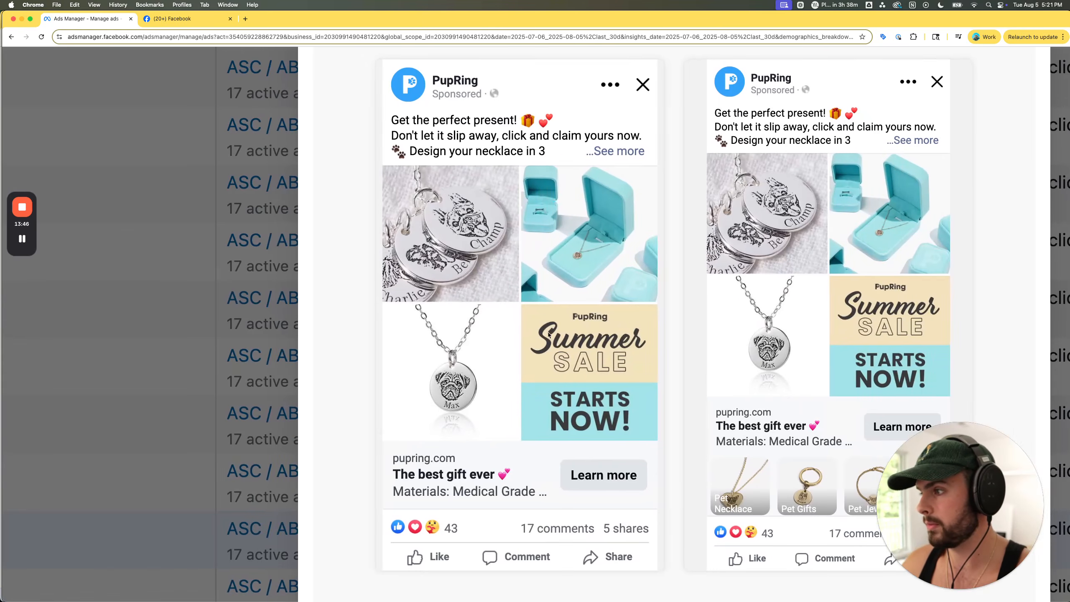
pyautogui.hscroll(1, 565, 339)
pyautogui.scroll(-5, 462, 281)
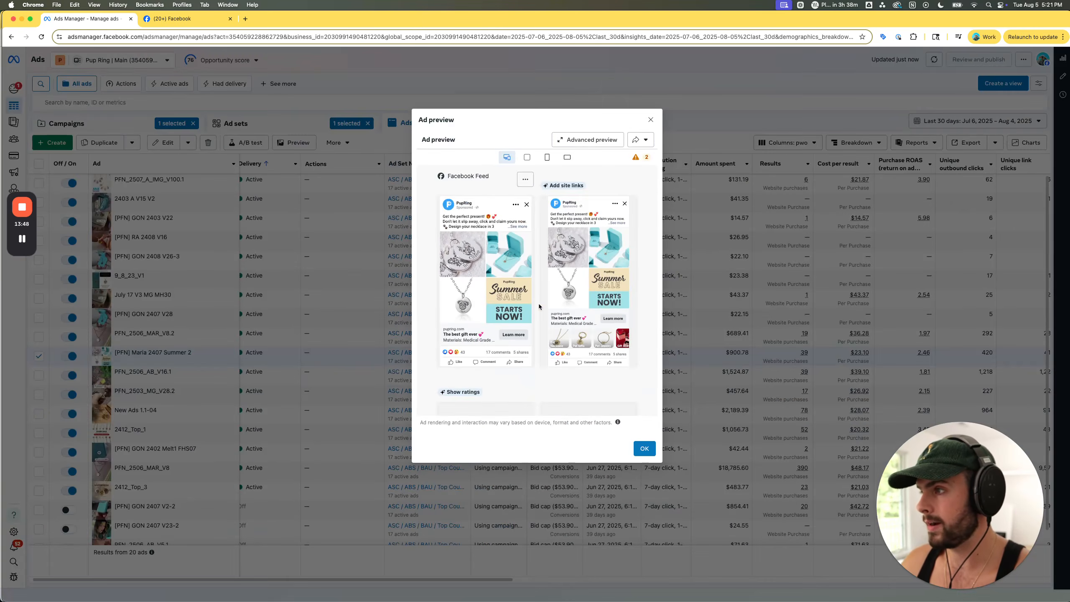
pyautogui.click(651, 117)
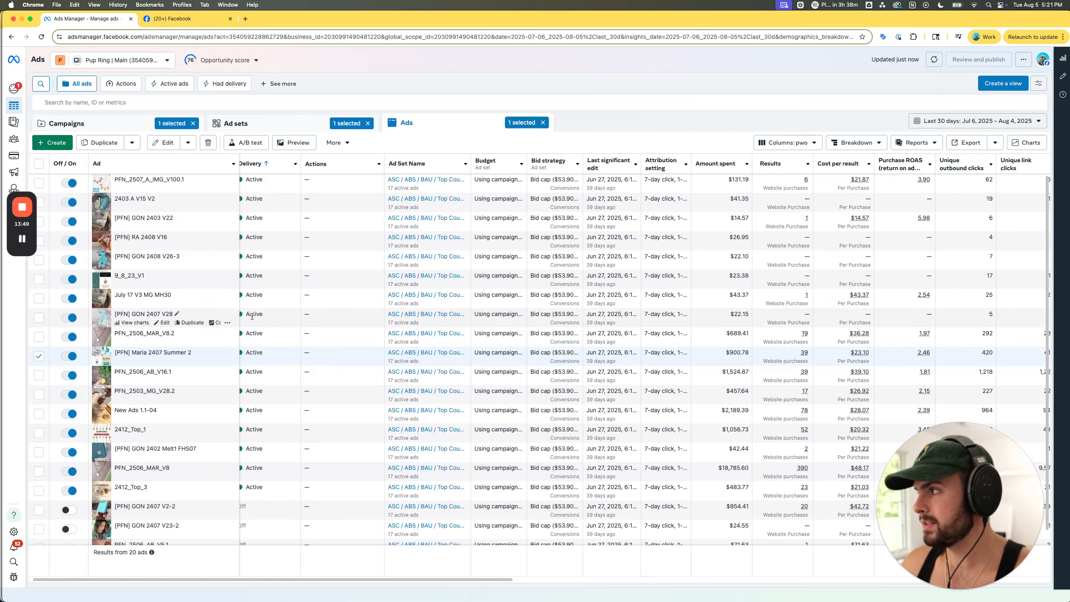
pyautogui.click(41, 357)
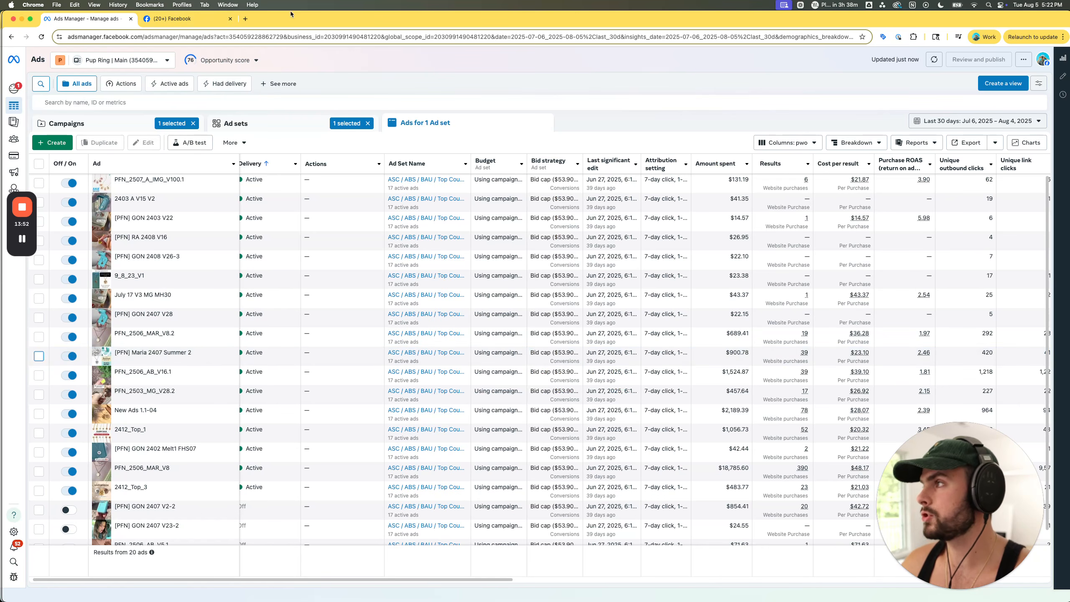
pyautogui.moveTo(296, 17); pyautogui.dragTo(1069, 18)
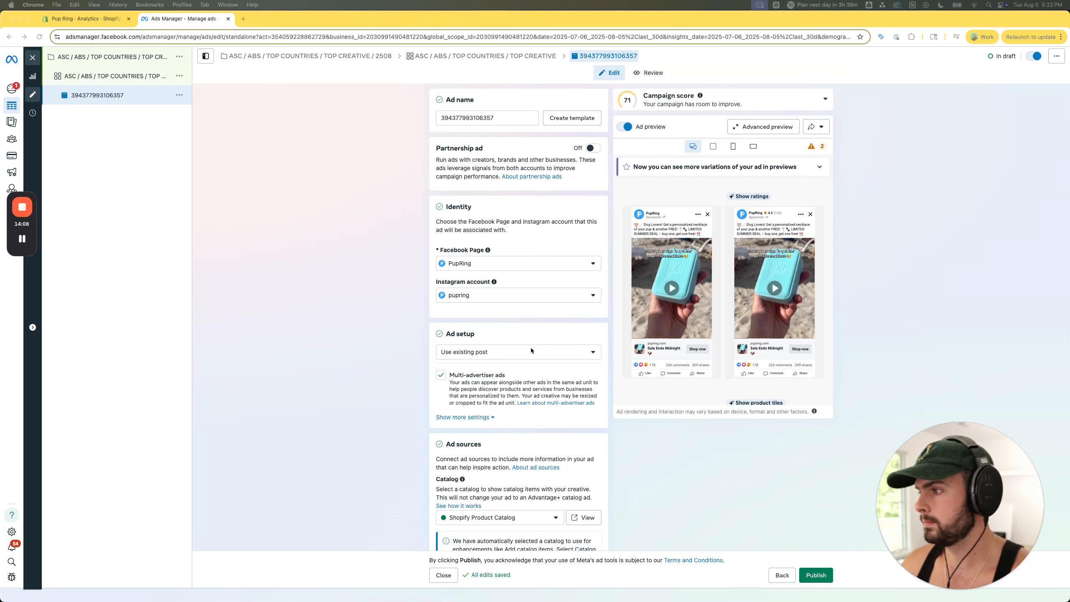
# - Switch to the ABS Rules document, highlight its 7 Non-Negotiable Rules heading, and view the member count on the ecom.live pricing page
pyautogui.scroll(-10, 535, 380)
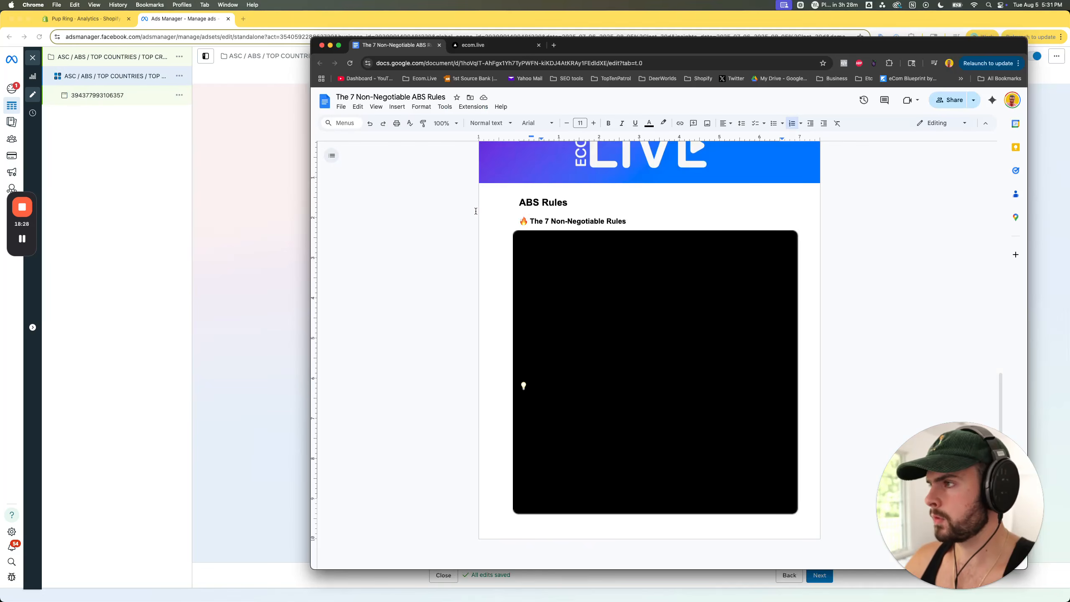
pyautogui.moveTo(527, 221); pyautogui.dragTo(632, 221)
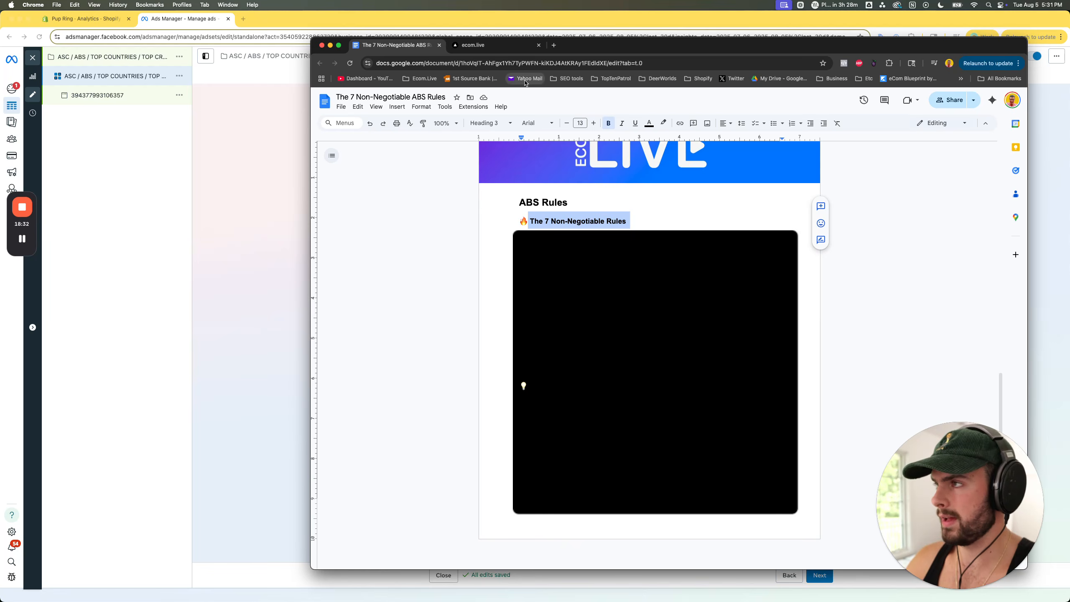
pyautogui.click(504, 51)
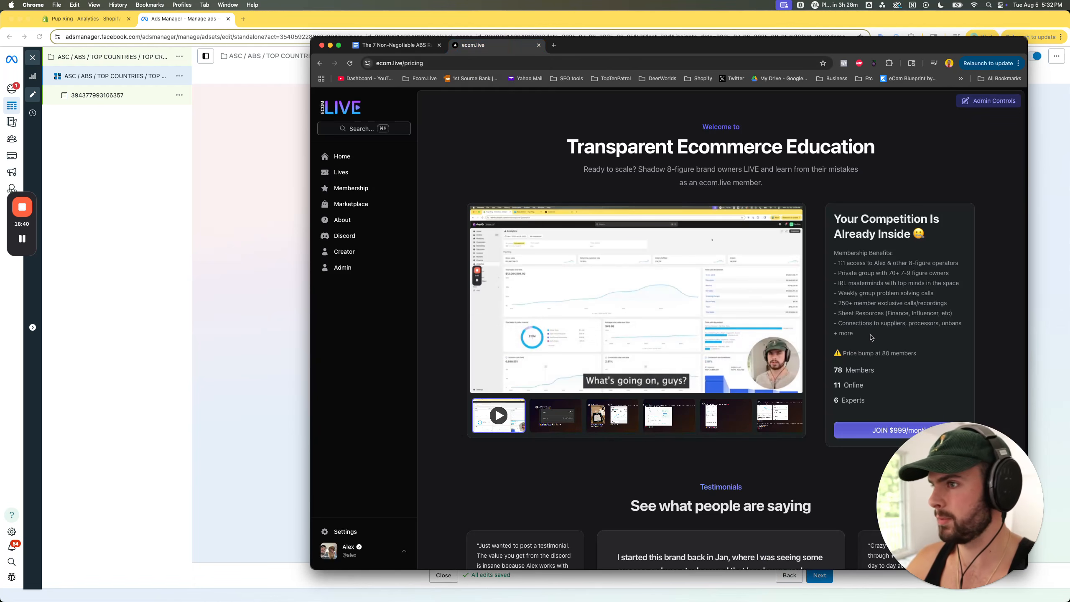
pyautogui.doubleClick(838, 368)
pyautogui.click(858, 372)
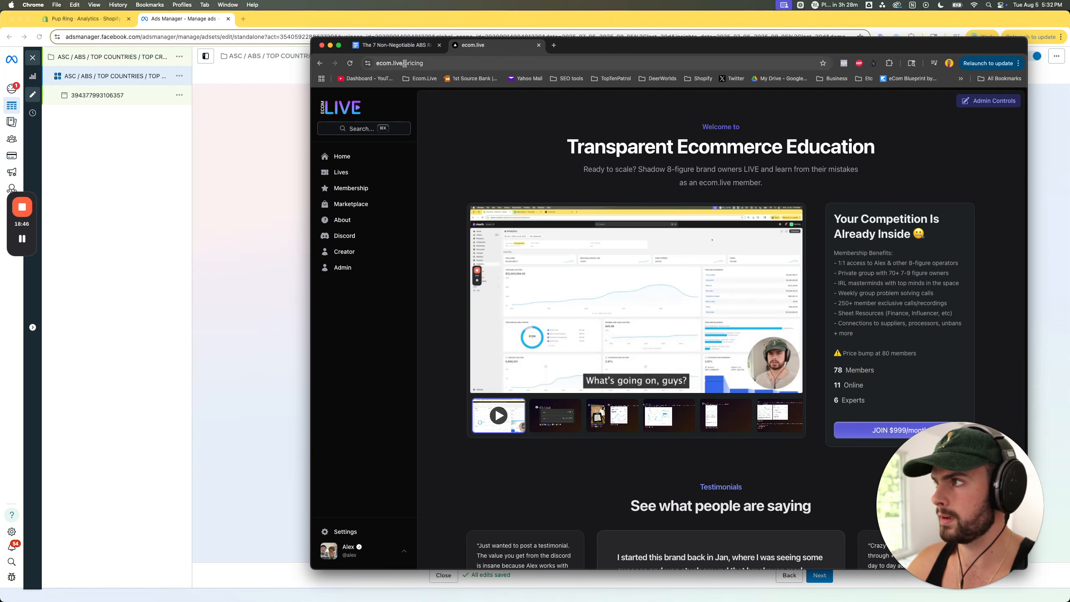
# - Return to the ABS Rules document and delete the black image covering the seven rules
pyautogui.click(395, 45)
pyautogui.click(610, 254)
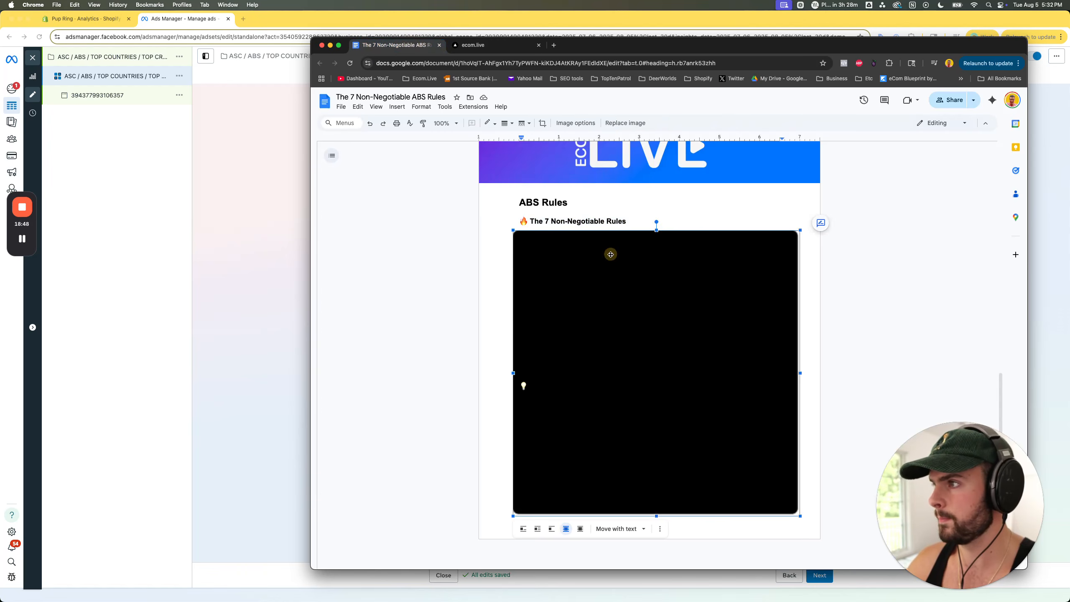
pyautogui.press('BackSpace')
pyautogui.click(615, 239)
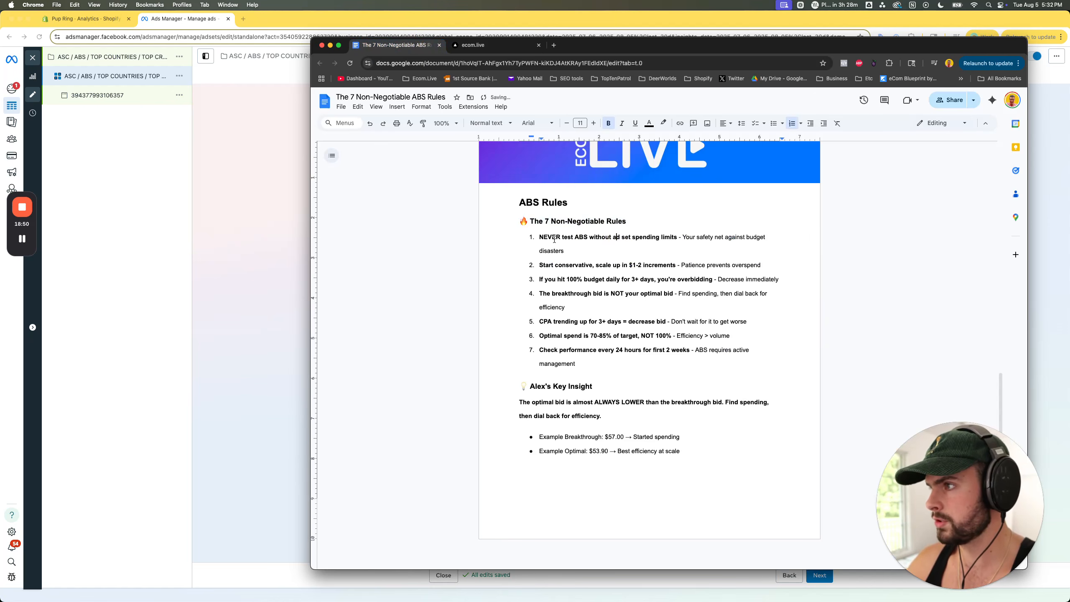
# - Read rules 1 and 2 in the document, highlighting the ad set spending limits rule and the $1-2 increments rule
pyautogui.moveTo(539, 239); pyautogui.dragTo(677, 238)
pyautogui.click(677, 239)
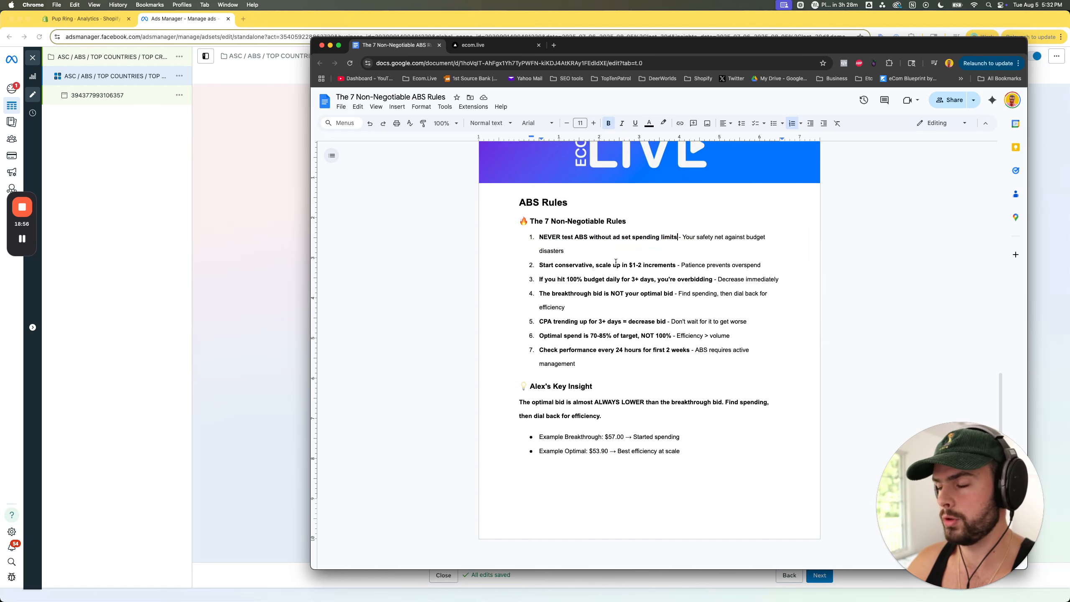
pyautogui.moveTo(540, 265); pyautogui.dragTo(677, 266)
pyautogui.click(677, 265)
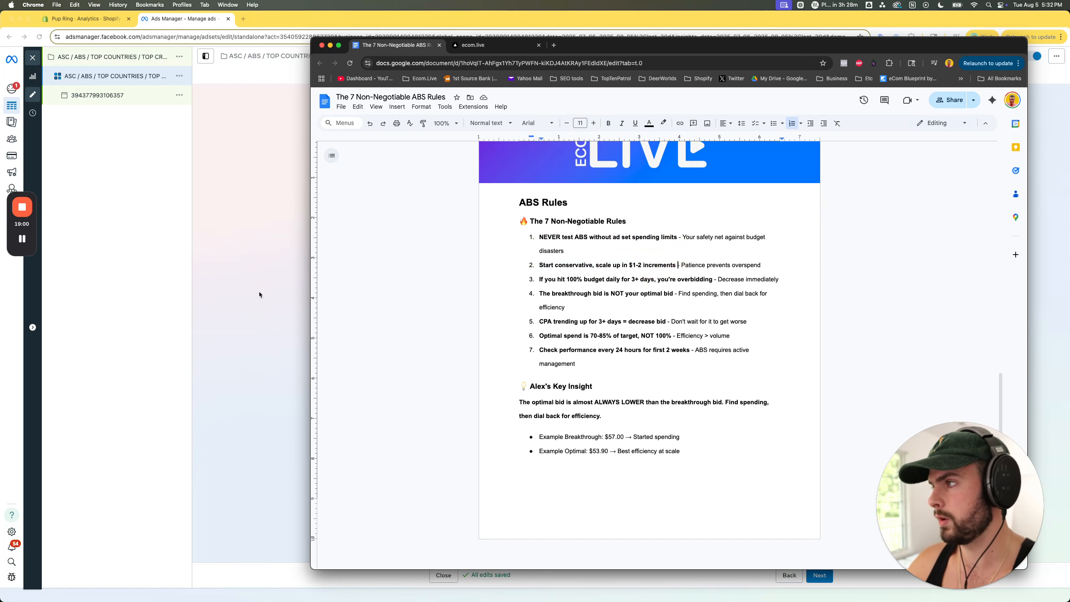
# - Switch to the draft ad set in Ads Manager and check its bid cap, glancing back at the rules document
pyautogui.click(238, 271)
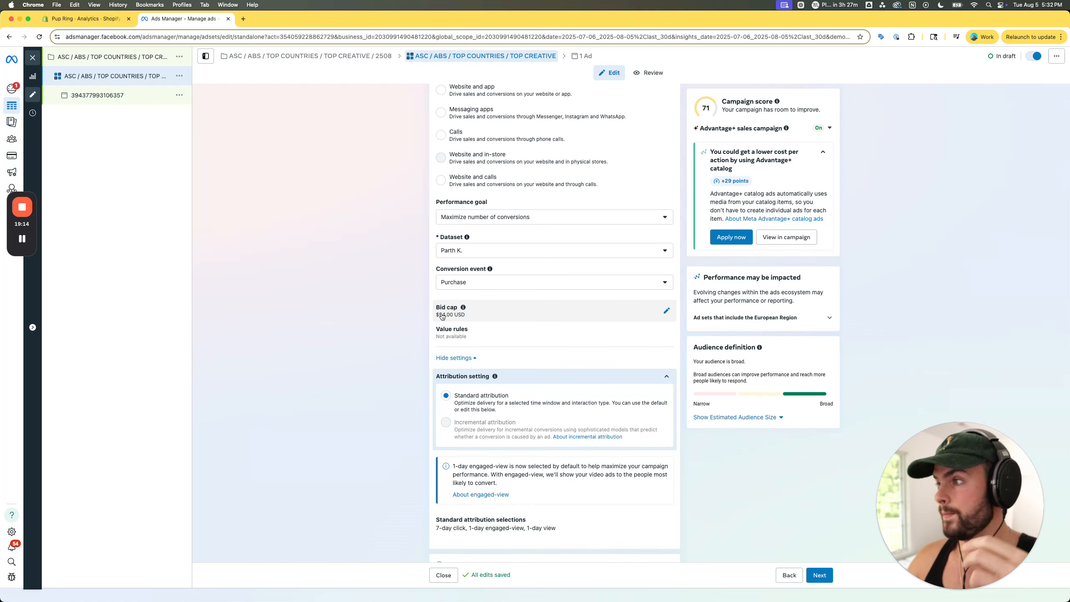
pyautogui.hotkey('ctrl', 'Up')
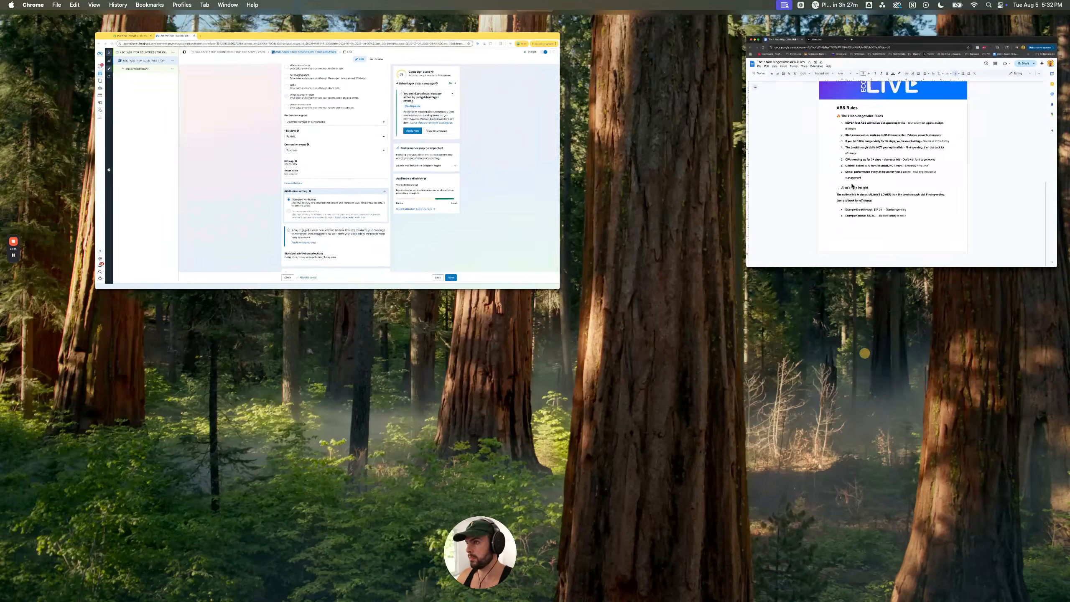
pyautogui.click(853, 185)
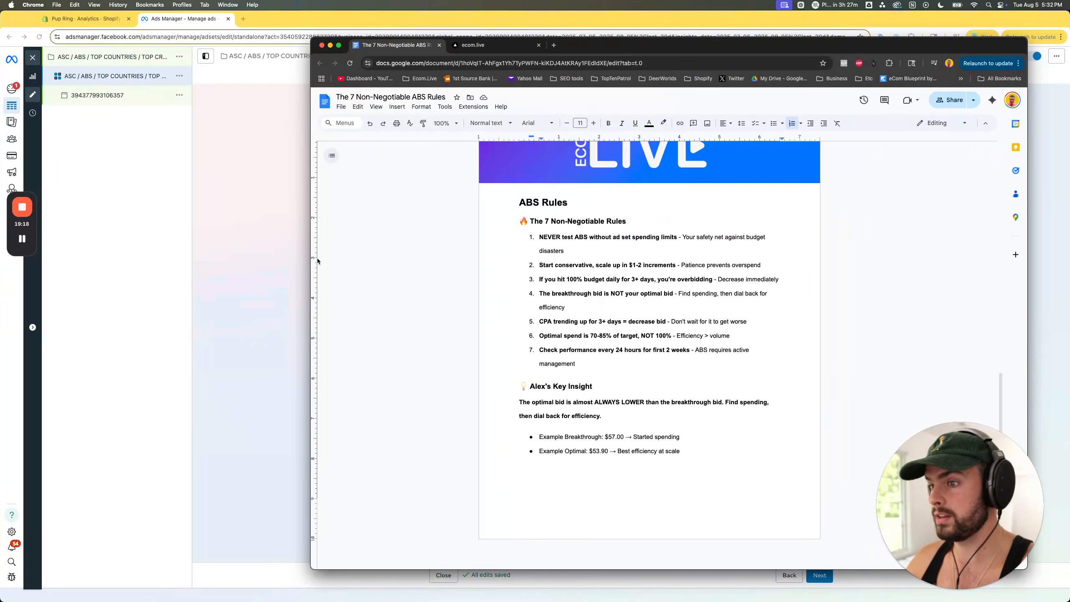
pyautogui.click(259, 234)
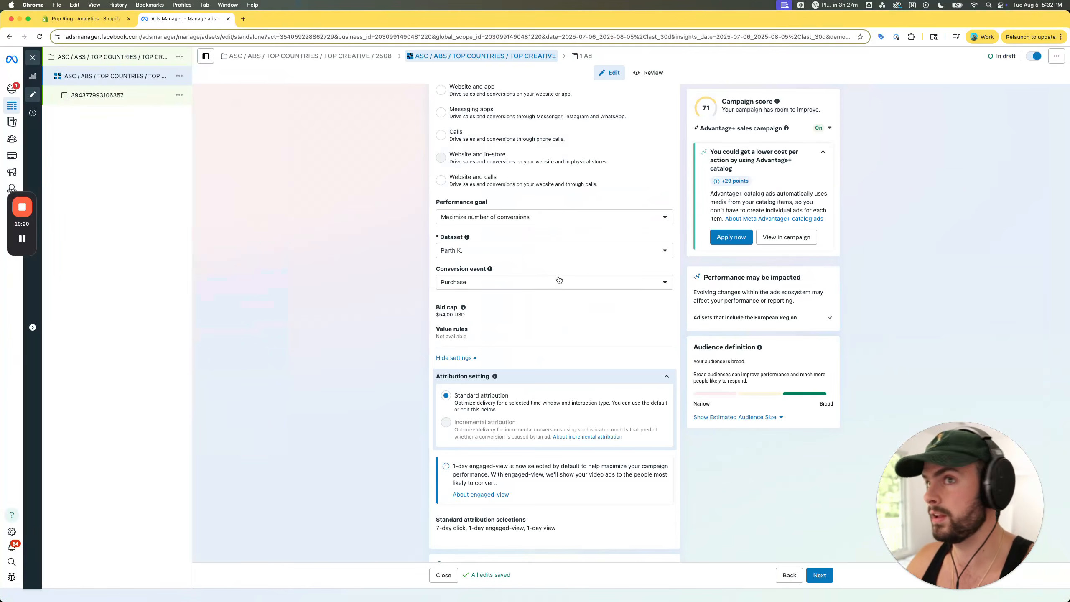
# - Open the performance charts of ASC / BC ABS / BAU / 2025-06-27 and examine amount spent around the July bid strategy edits
pyautogui.moveTo(1069, 63); pyautogui.dragTo(355, 20)
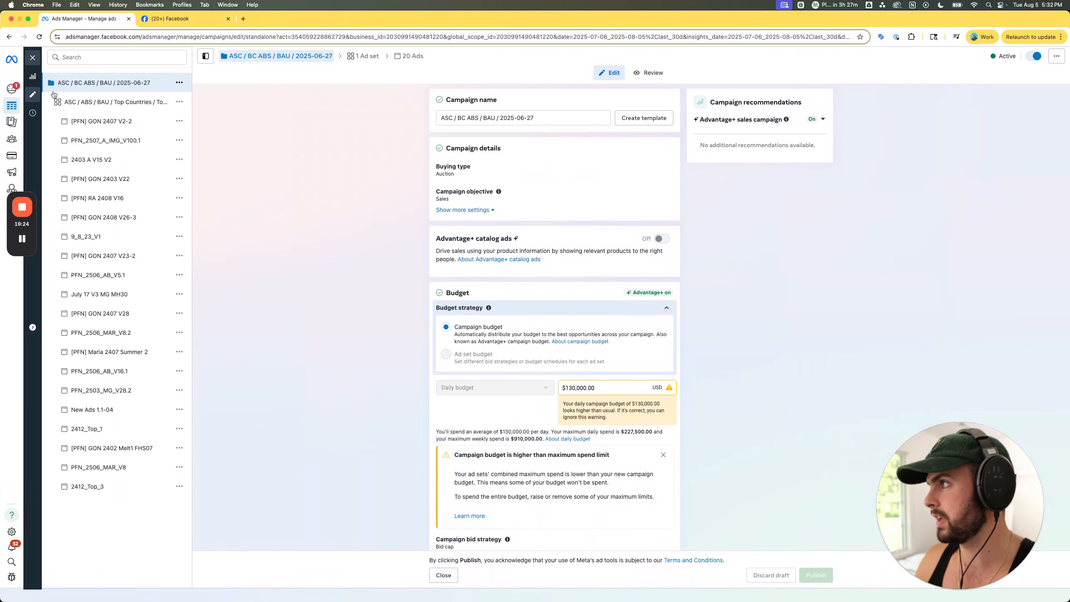
pyautogui.click(33, 77)
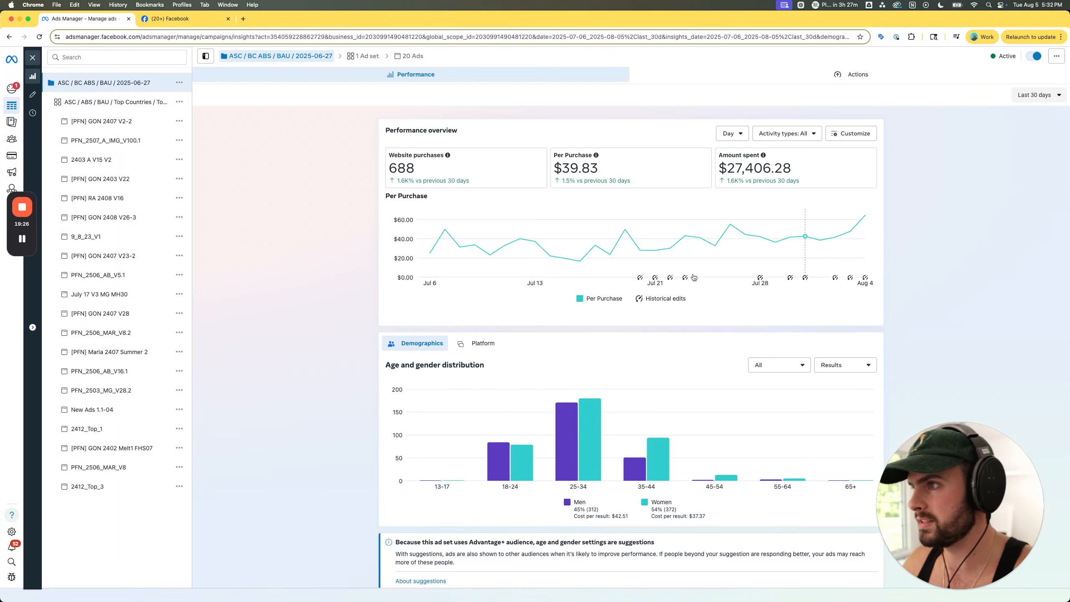
pyautogui.click(758, 173)
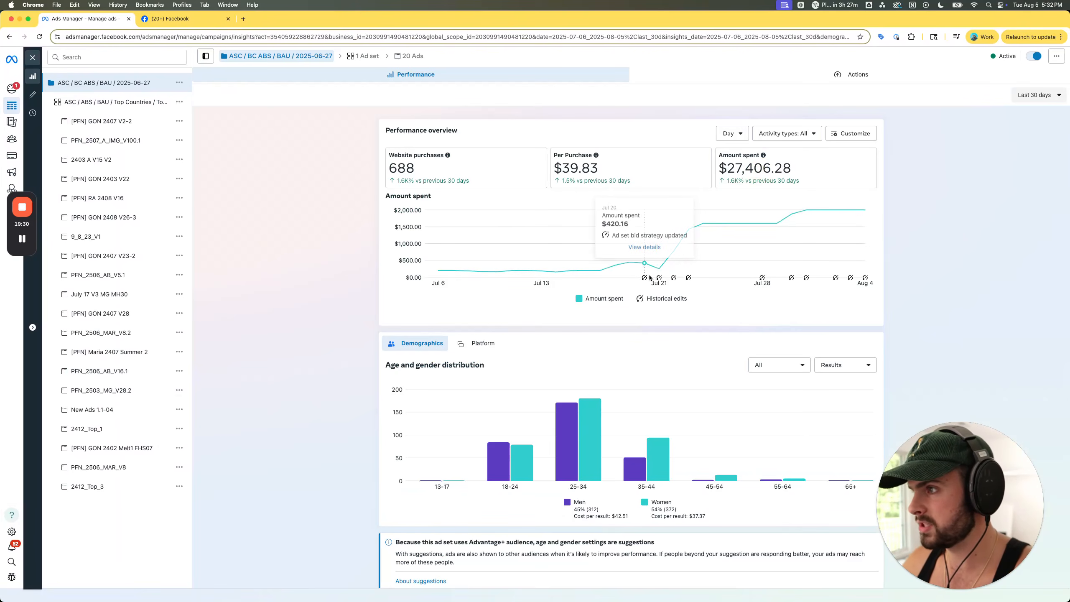
pyautogui.moveTo(673, 275)
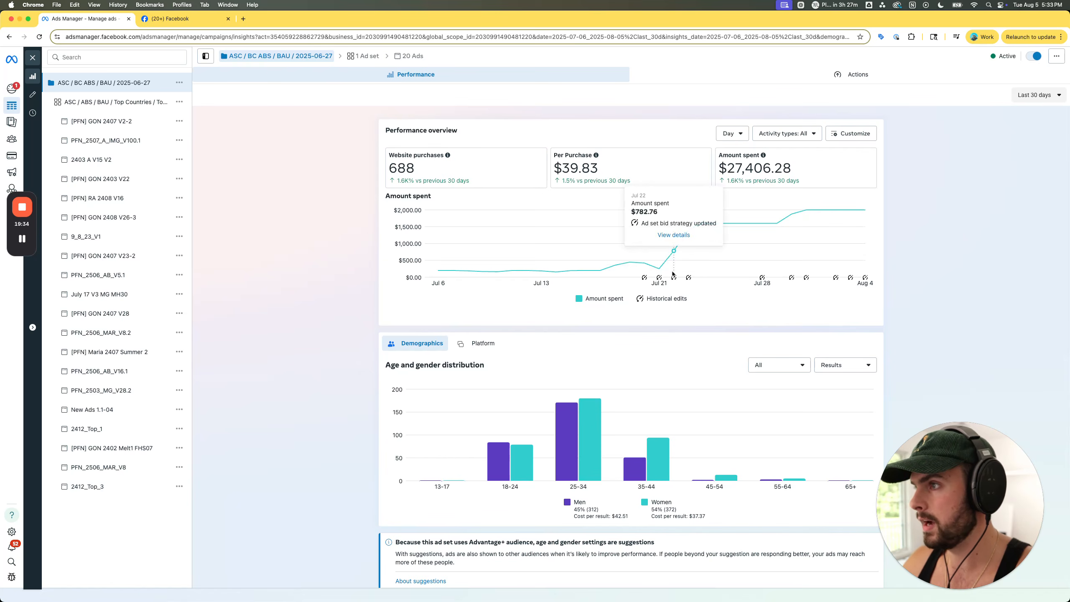
pyautogui.moveTo(641, 223); pyautogui.dragTo(707, 223)
pyautogui.click(707, 223)
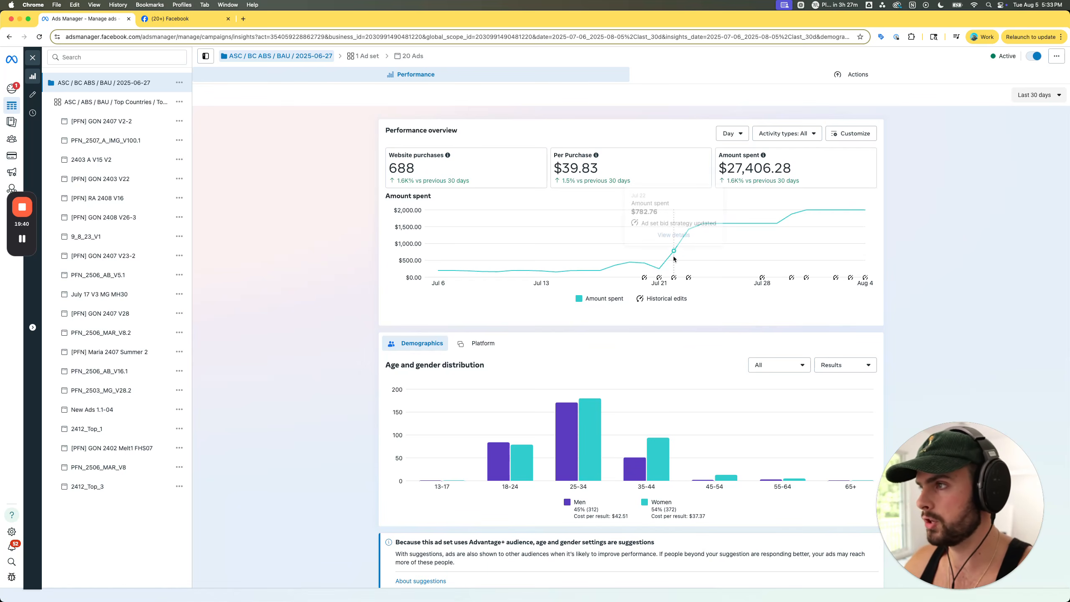
pyautogui.moveTo(659, 265)
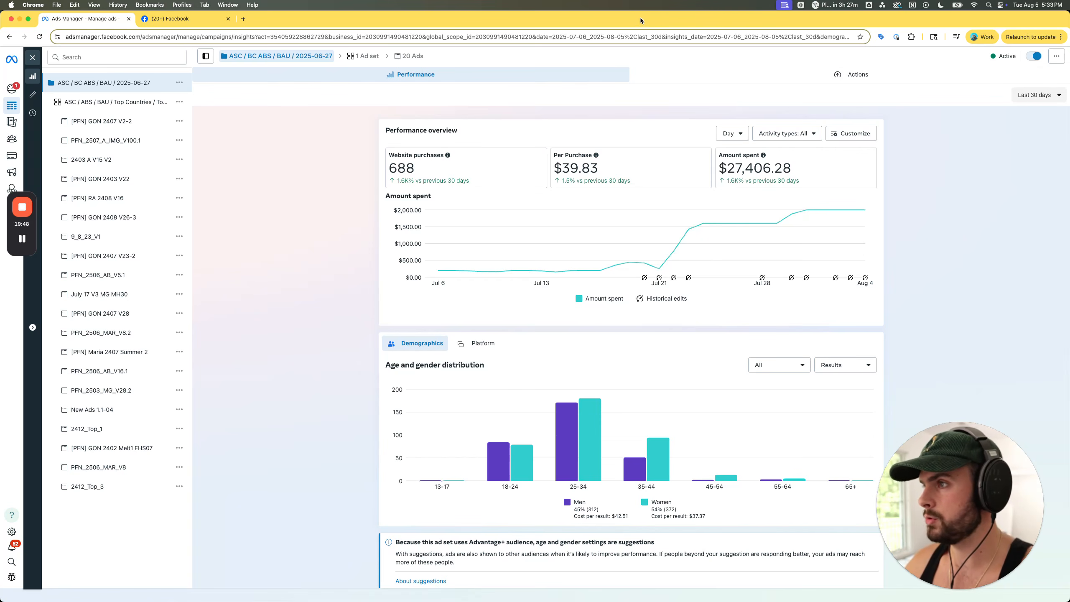
# - Examine the campaign's activity history, highlighting the successive bid cap changes from $54.72 to $57.72, and return to the performance charts
pyautogui.click(32, 112)
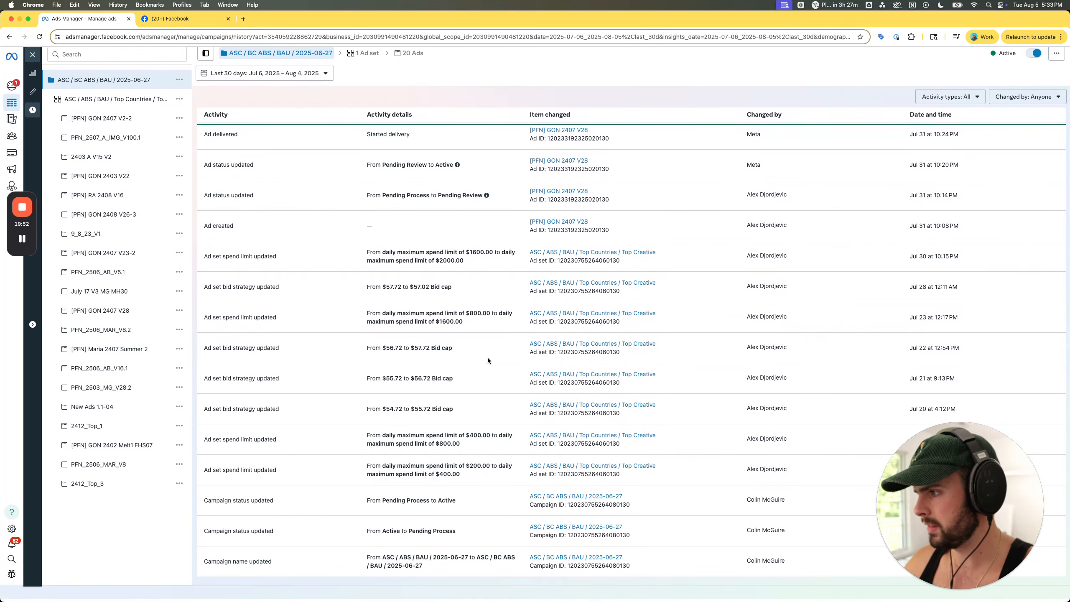
pyautogui.scroll(1, 450, 443)
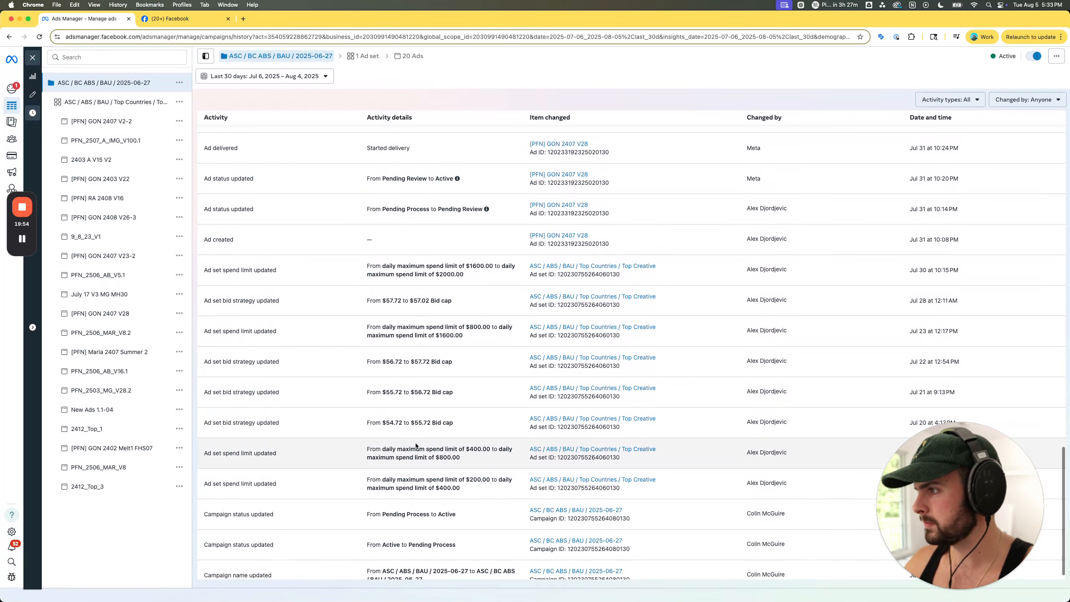
pyautogui.moveTo(385, 422); pyautogui.dragTo(410, 423)
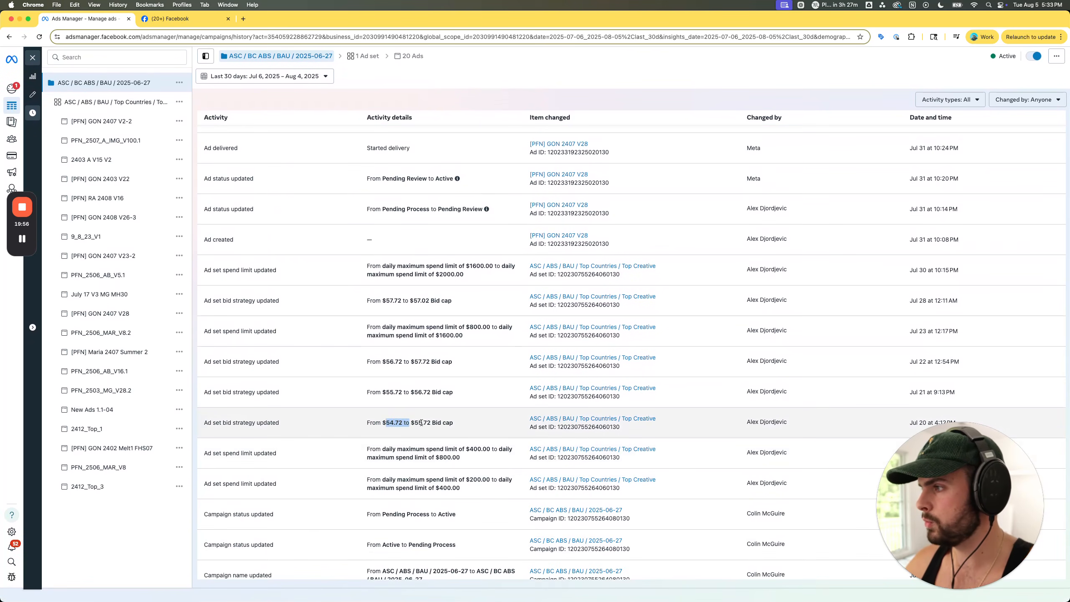
pyautogui.click(420, 422)
pyautogui.doubleClick(392, 392)
pyautogui.doubleClick(420, 392)
pyautogui.doubleClick(393, 362)
pyautogui.click(425, 360)
pyautogui.doubleClick(425, 360)
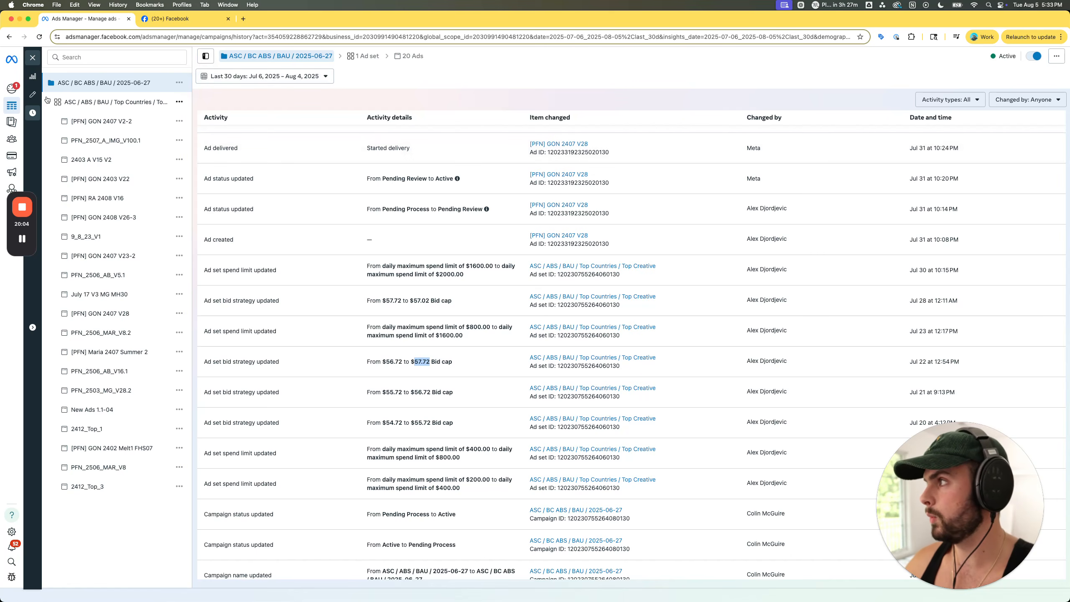
pyautogui.click(33, 76)
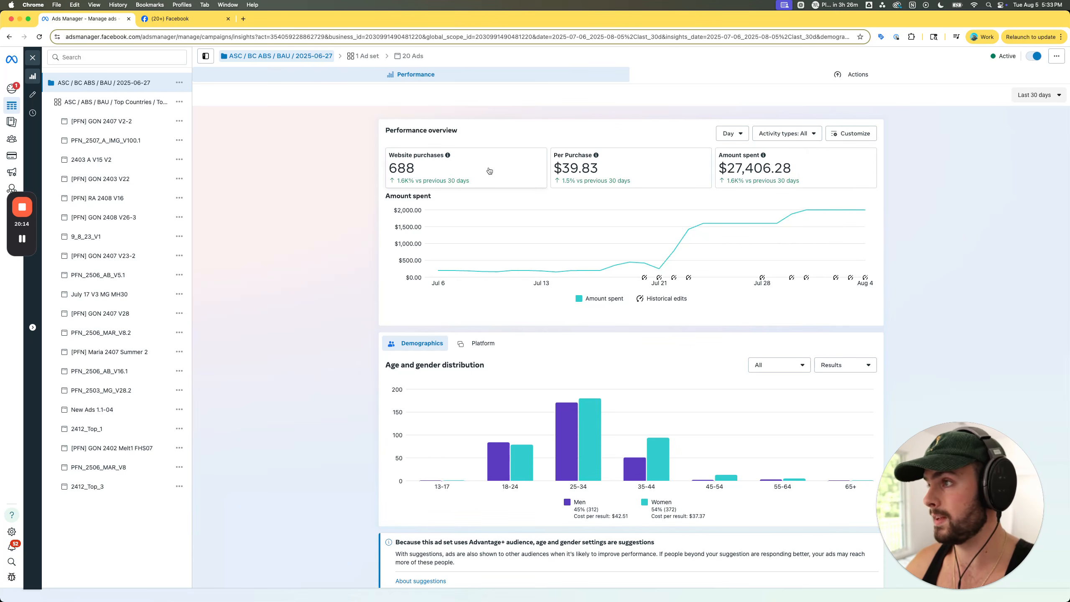
# - Go back to the ABS Rules document and highlight the overbidding rule and the words "ad set spending limits" in rule 1
pyautogui.moveTo(560, 23); pyautogui.dragTo(1069, 23)
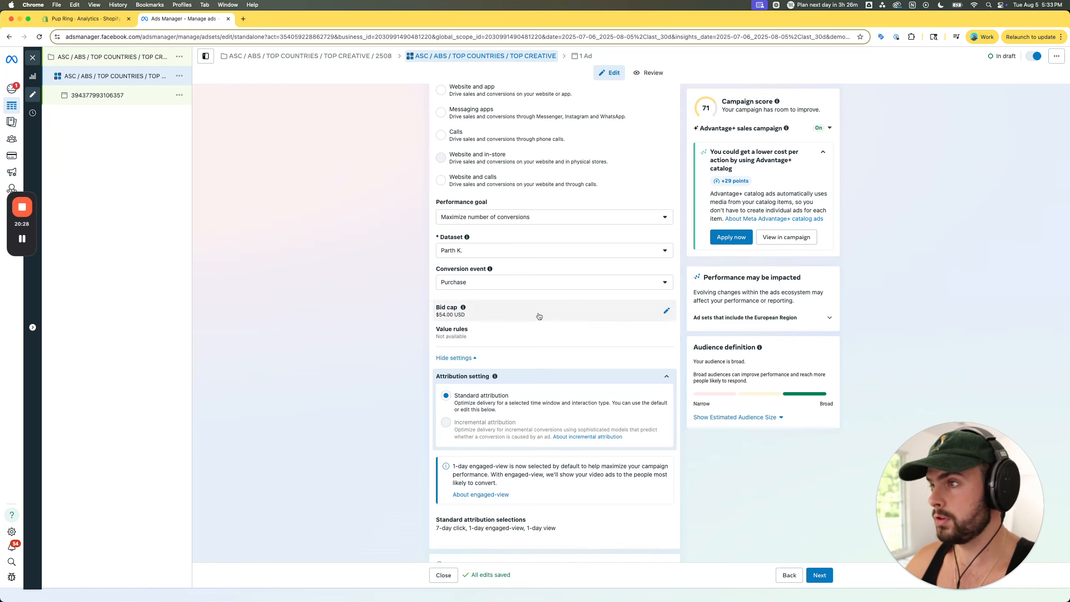
pyautogui.hotkey('ctrl', 'Up')
pyautogui.click(914, 150)
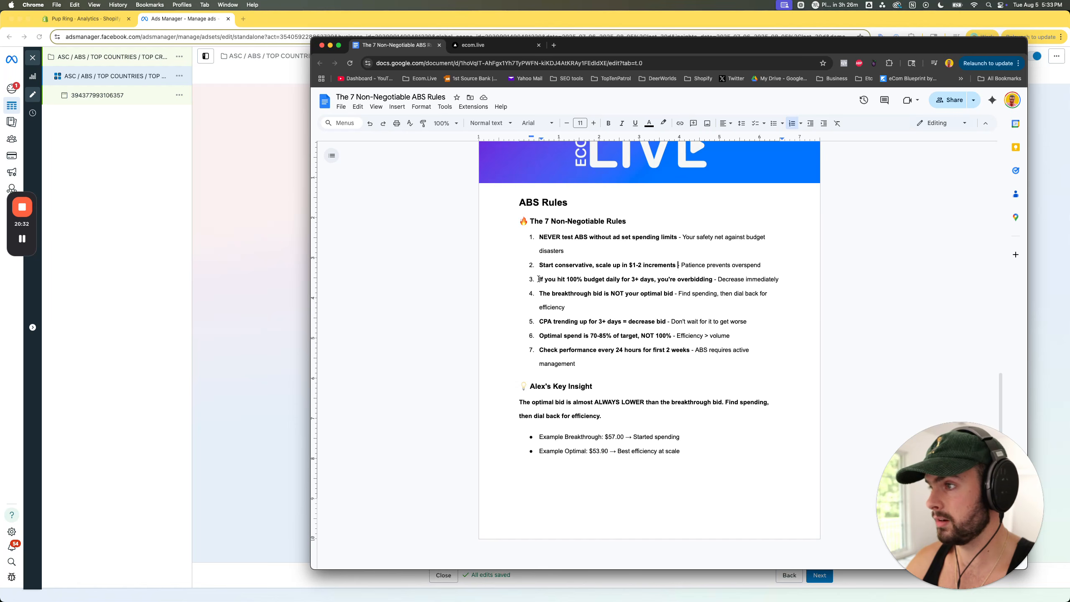
pyautogui.moveTo(539, 280); pyautogui.dragTo(682, 279)
pyautogui.doubleClick(695, 279)
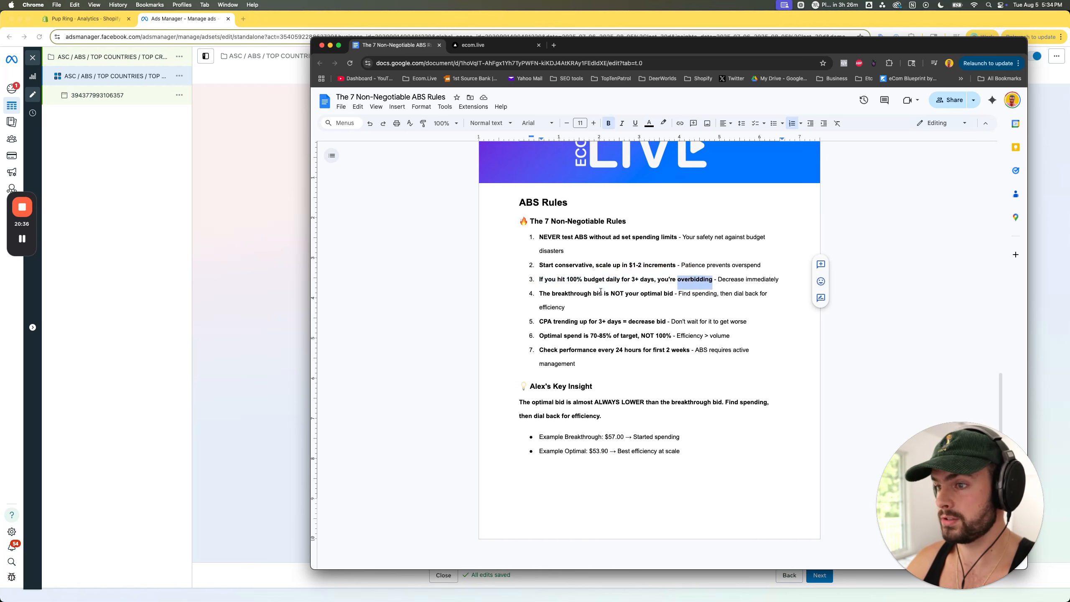
pyautogui.click(722, 281)
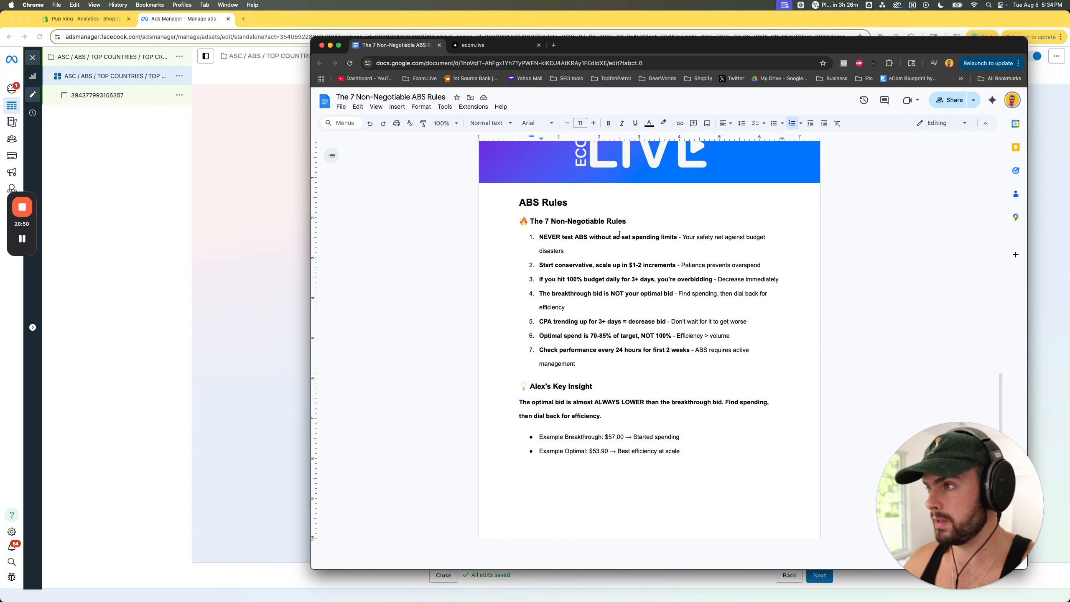
pyautogui.moveTo(611, 237); pyautogui.dragTo(676, 235)
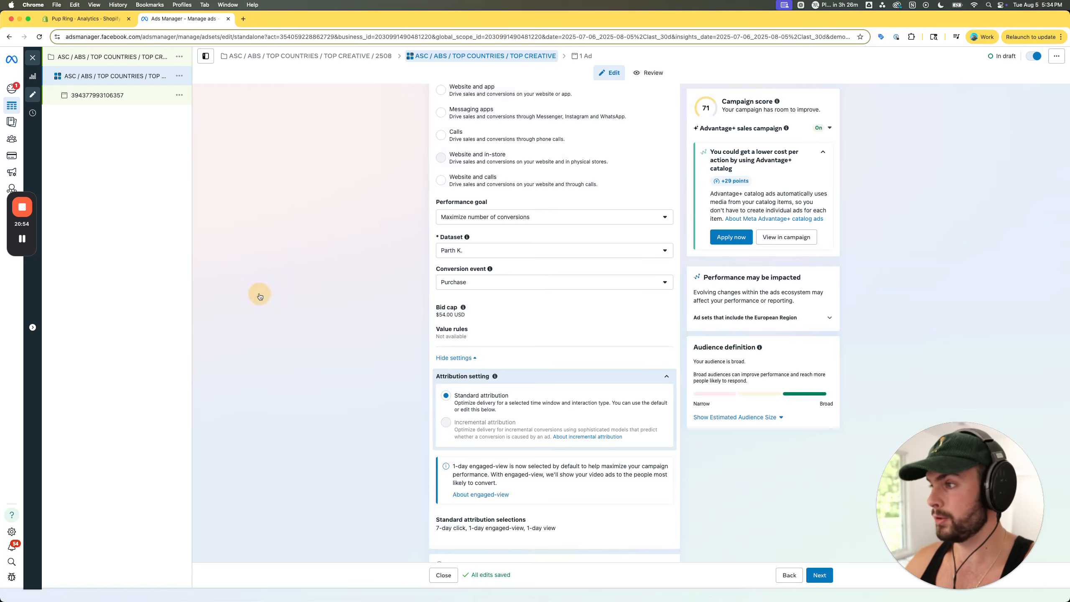
# - Review the draft ad set's Budget & schedule section in Ads Manager, highlighting the daily campaign budget and checking the ad set spending limits
pyautogui.click(257, 292)
pyautogui.scroll(-1, 511, 323)
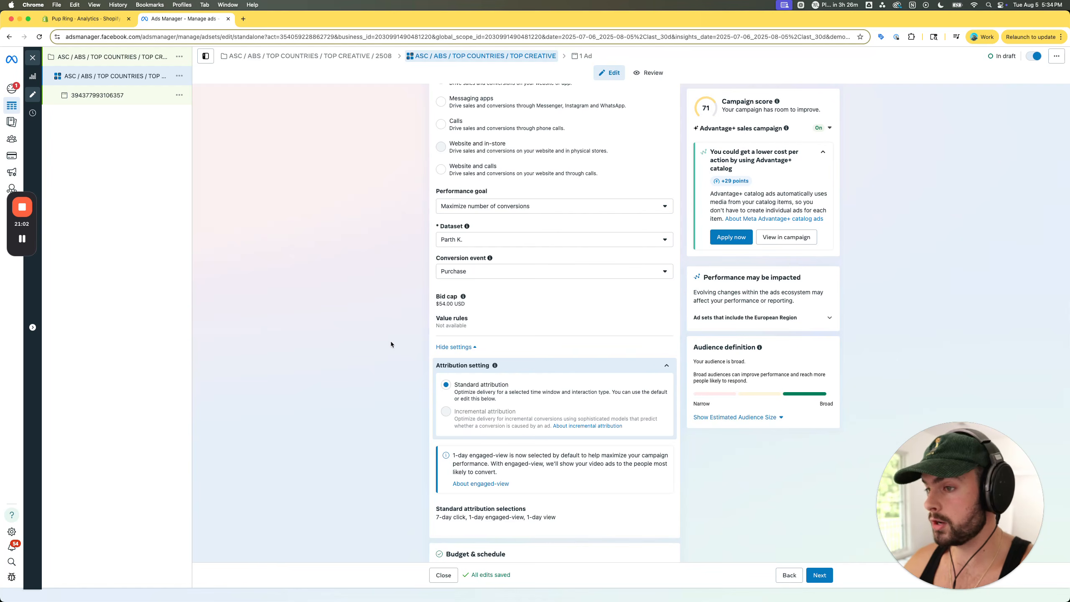
pyautogui.scroll(-1, 391, 344)
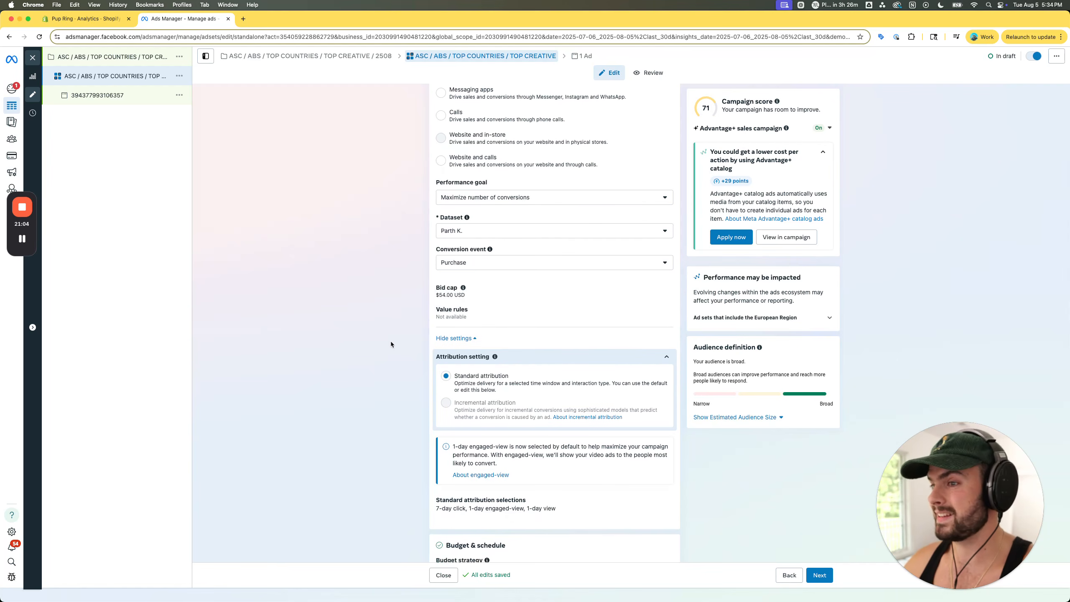
pyautogui.scroll(-10, 390, 342)
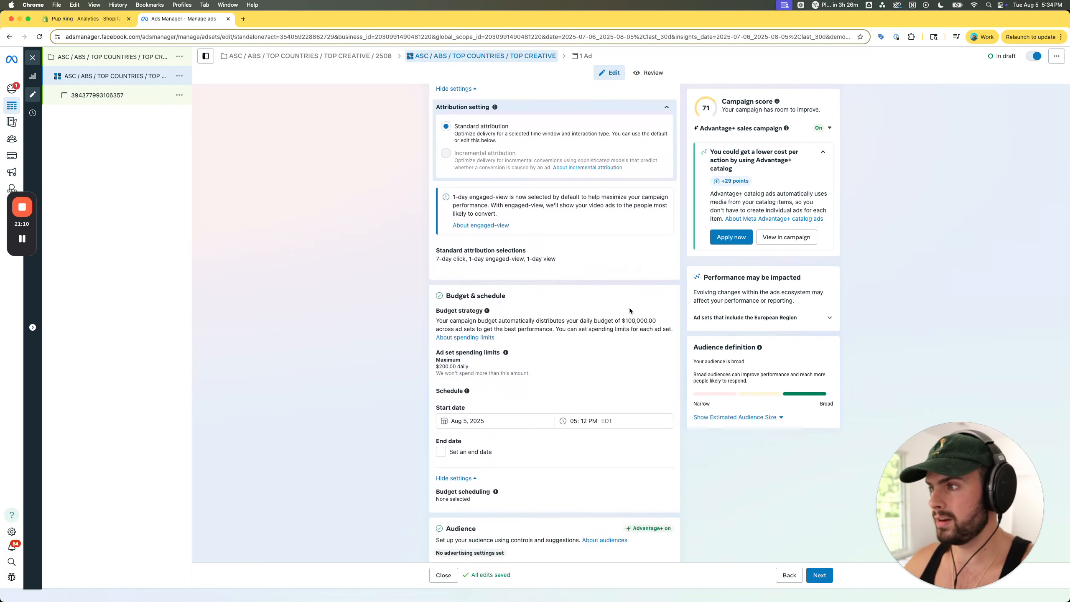
pyautogui.doubleClick(638, 320)
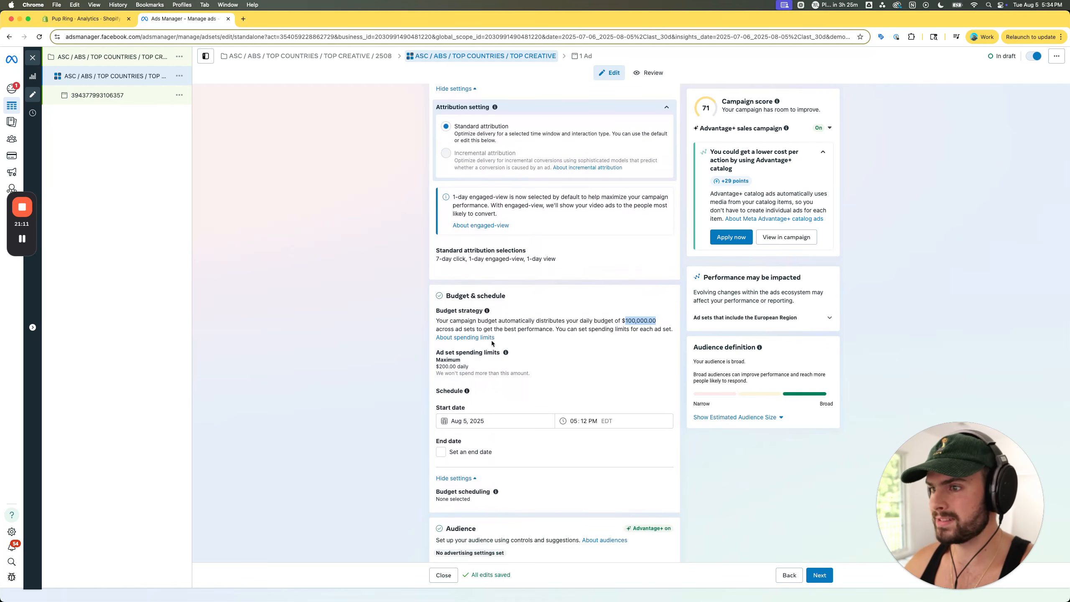
pyautogui.click(400, 354)
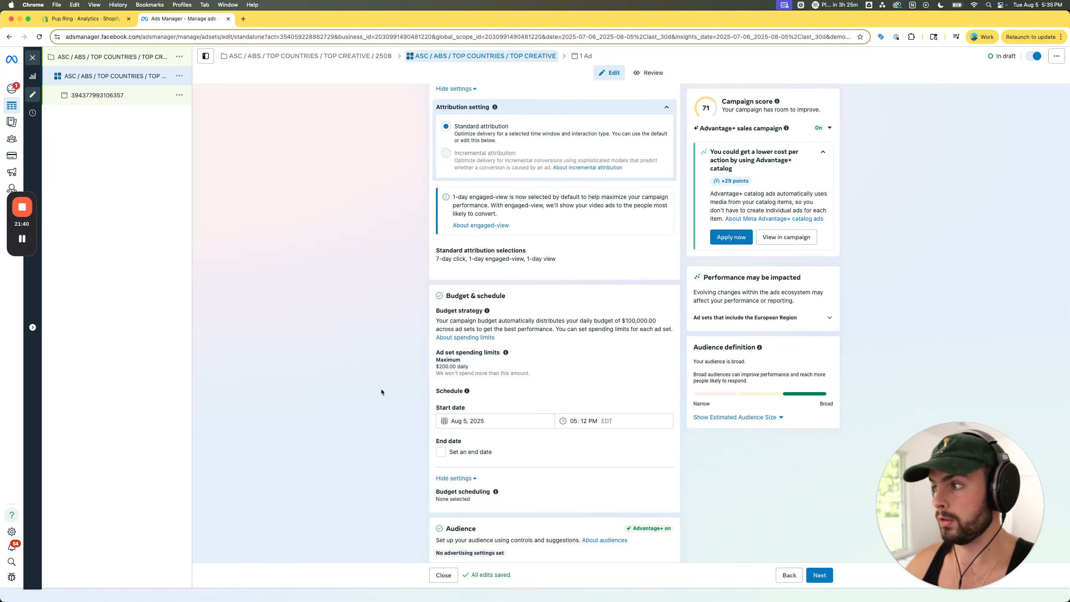
# - Switch to the ABS Rules document and highlight rule 4, "The breakthrough bid is NOT your optimal bid"
pyautogui.hotkey('ctrl', 'Up')
pyautogui.click(770, 234)
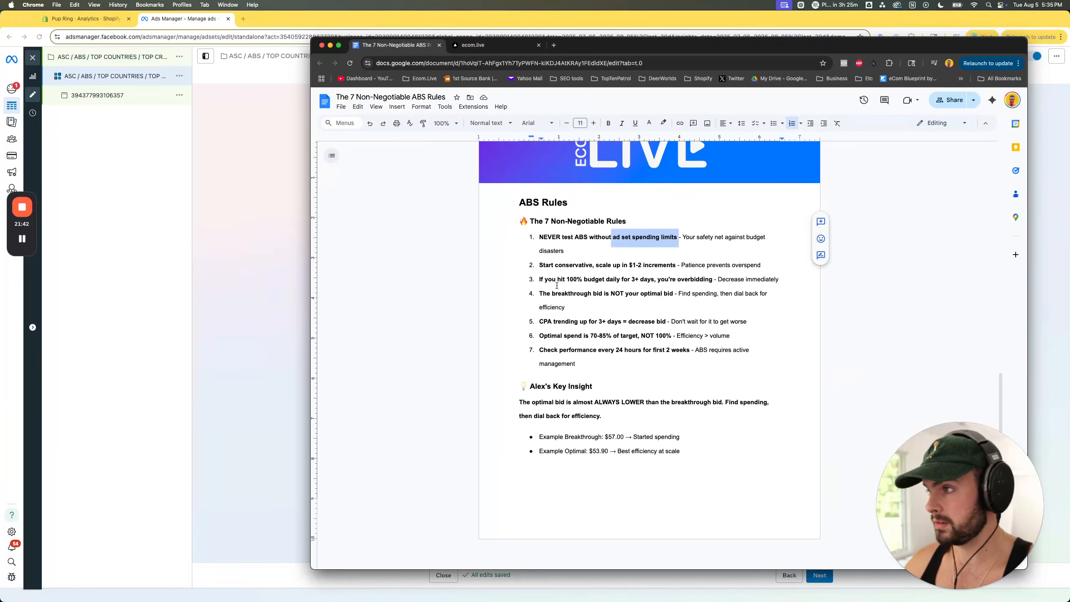
pyautogui.click(559, 280)
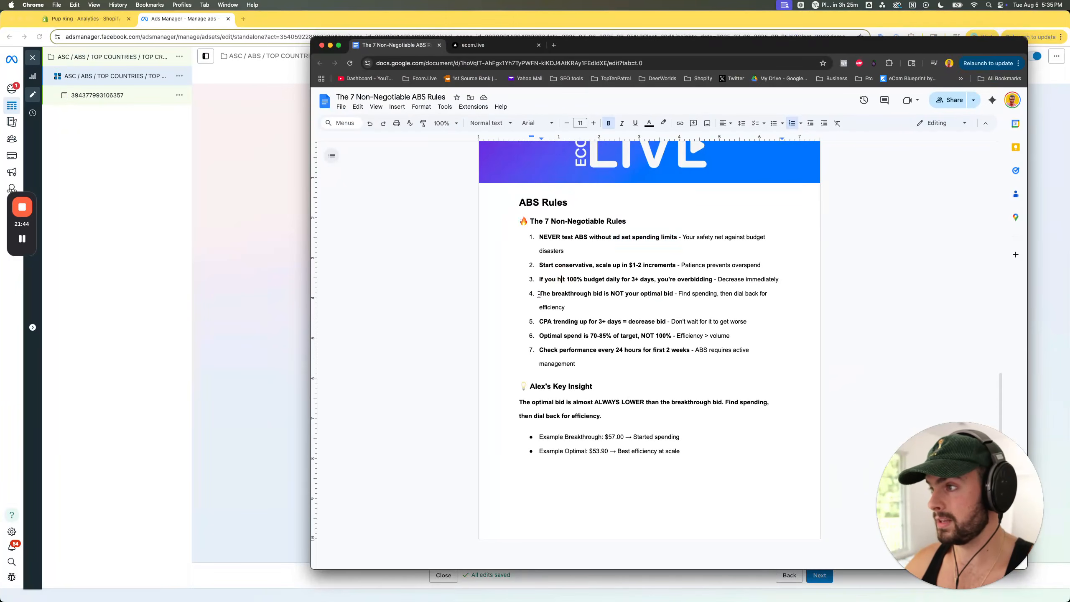
pyautogui.moveTo(539, 294); pyautogui.dragTo(674, 294)
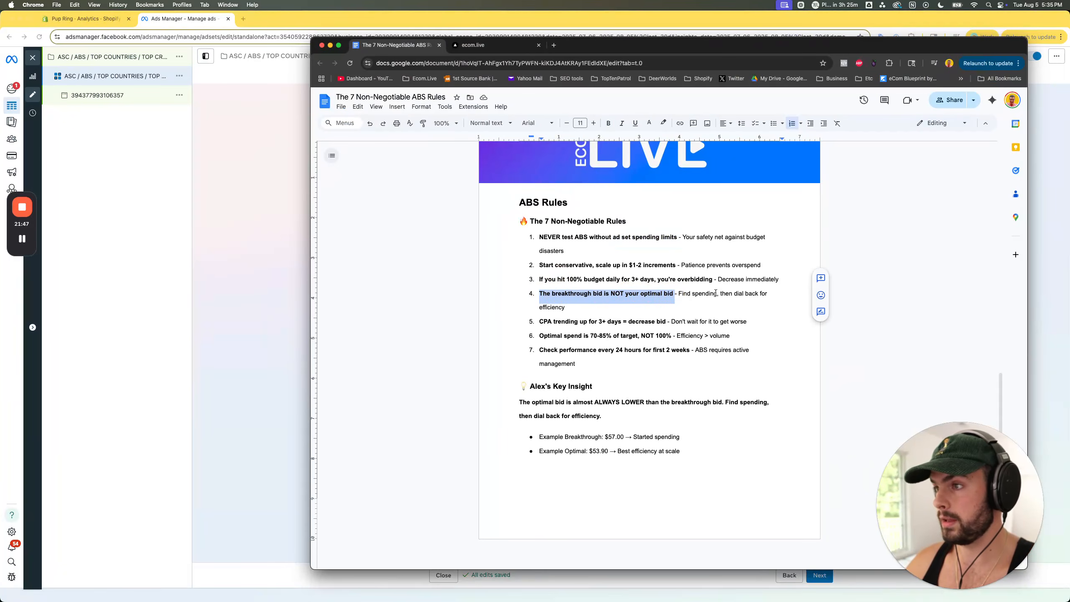
# - Examine the activity history of ASC / BC ABS / BAU / 2025-06-27 in Ads Manager, highlighting the $54.72 starting bid cap and the latest $54.90 bid cap
pyautogui.click(242, 330)
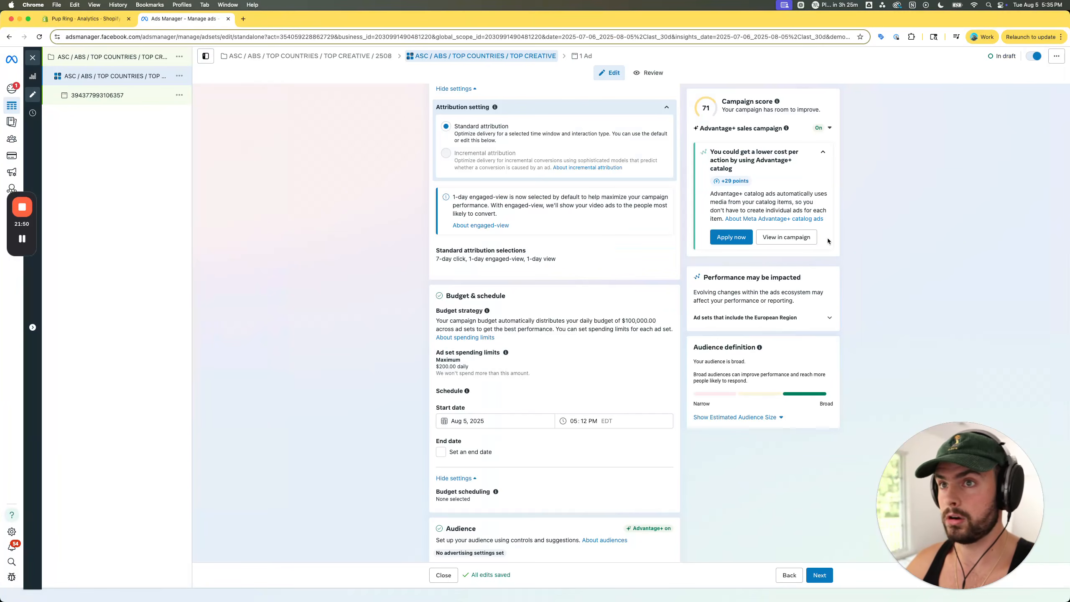
pyautogui.moveTo(1069, 55); pyautogui.dragTo(316, 11)
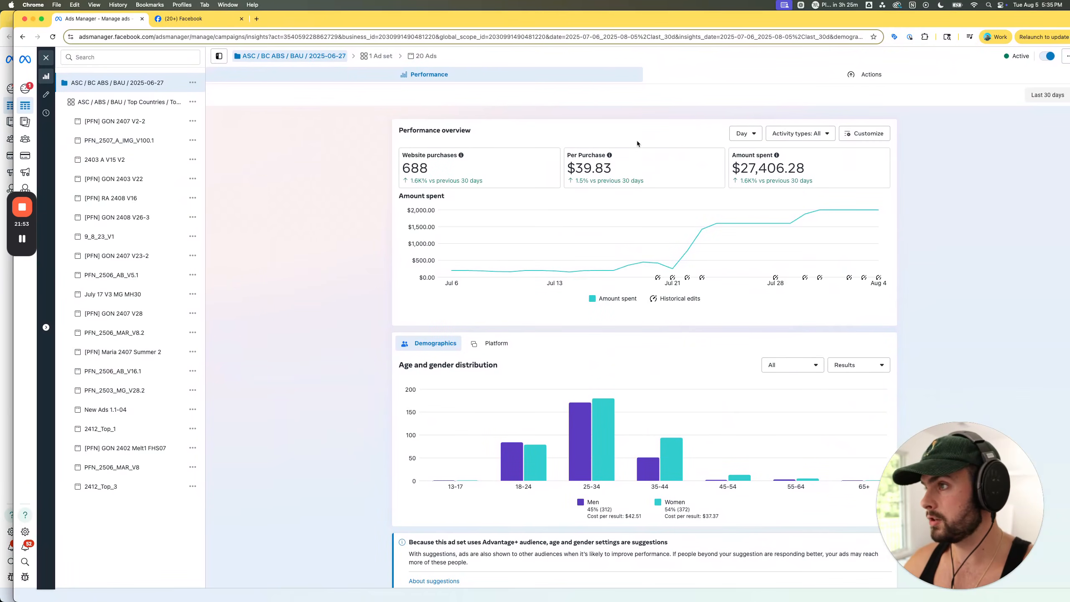
pyautogui.click(46, 112)
pyautogui.scroll(-2, 384, 303)
pyautogui.scroll(-5, 384, 302)
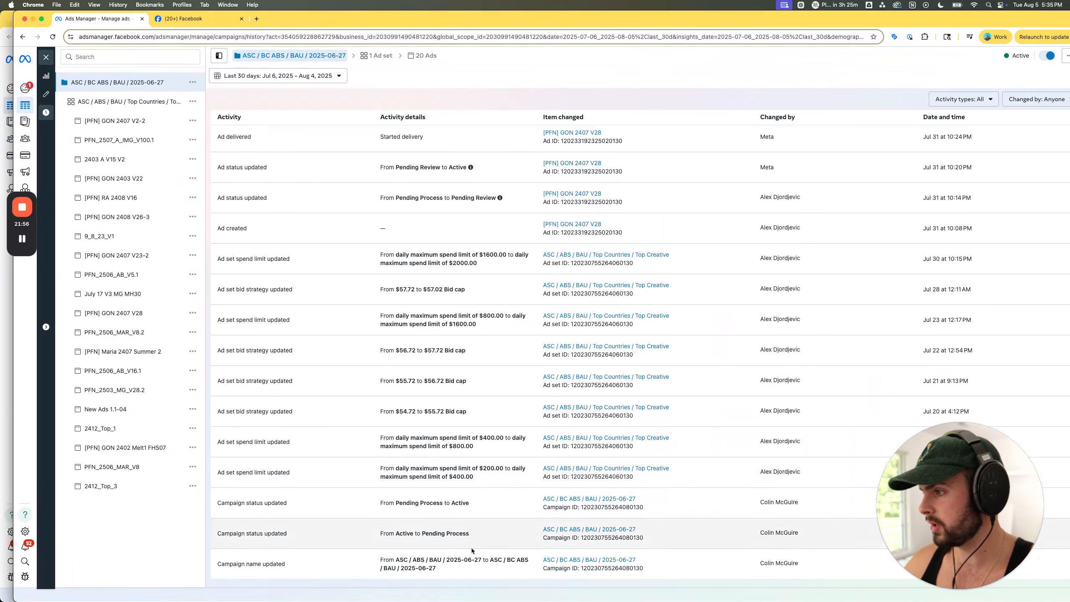
pyautogui.doubleClick(408, 412)
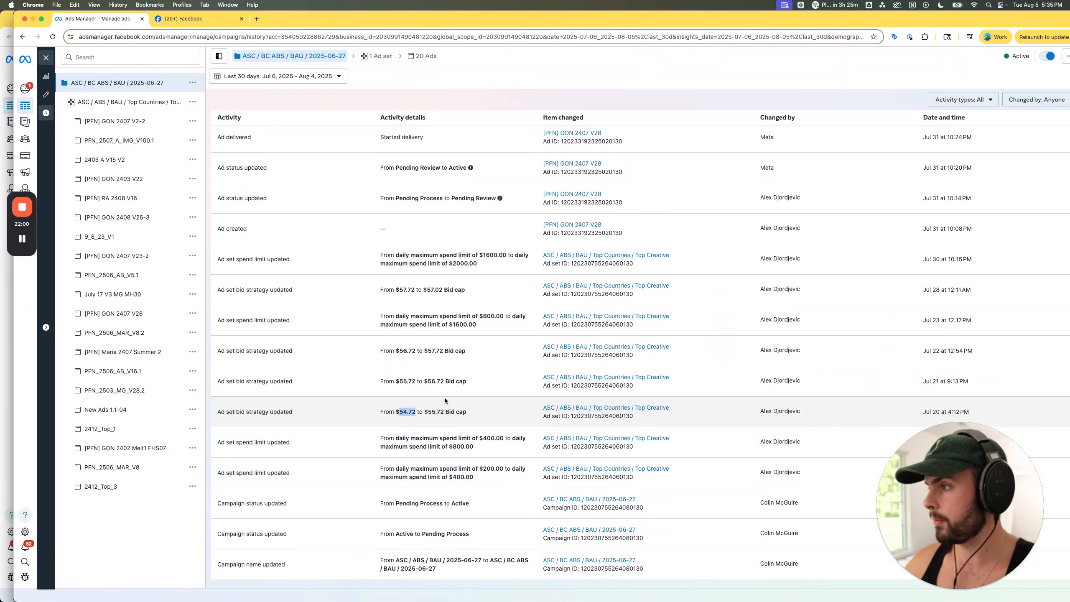
pyautogui.scroll(10, 447, 398)
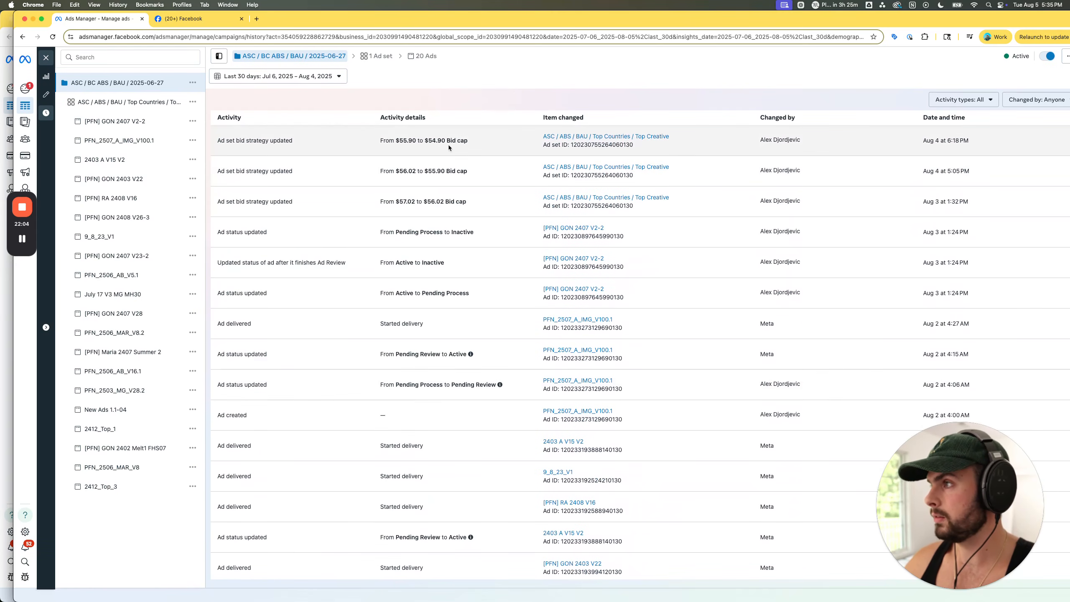
pyautogui.doubleClick(437, 140)
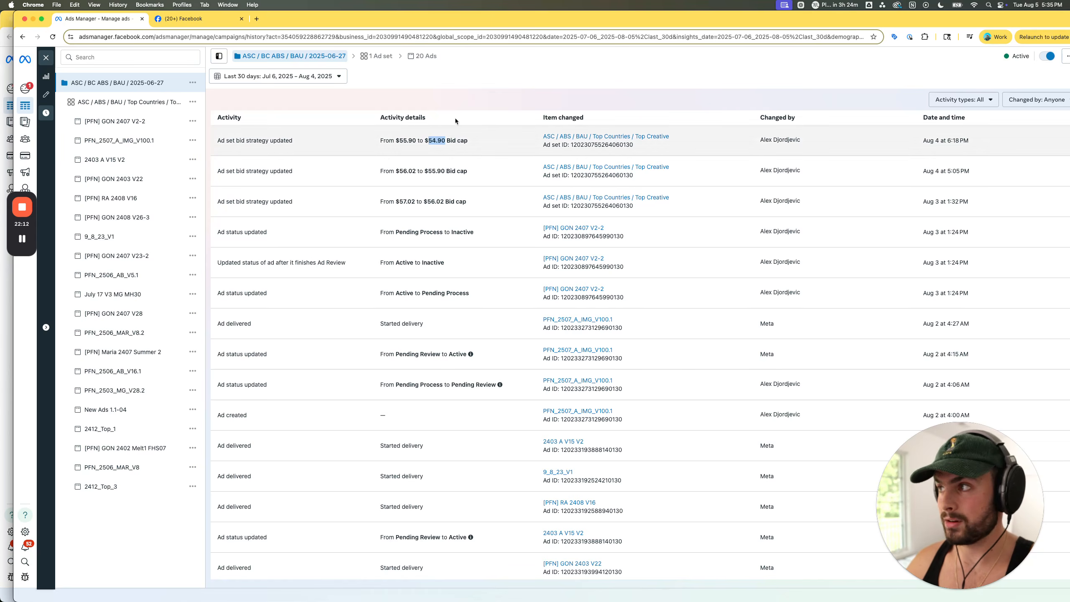
pyautogui.moveTo(488, 20); pyautogui.dragTo(1069, 20)
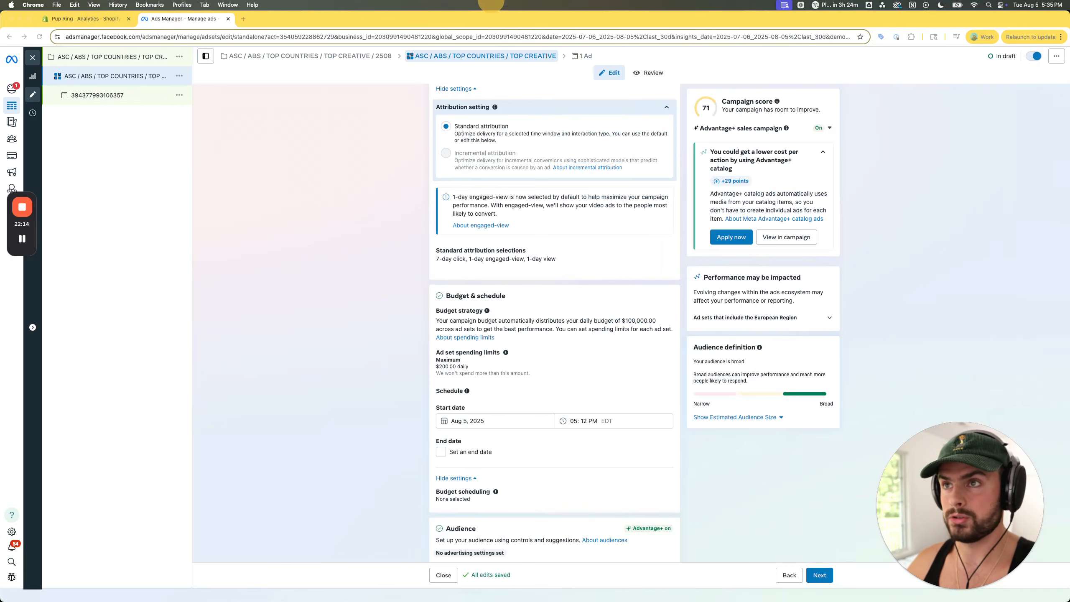
# - Return to the ABS Rules document and highlight rule 5 on rising CPA and rule 6 on optimal spend while reading them
pyautogui.hotkey('ctrl', 'Up')
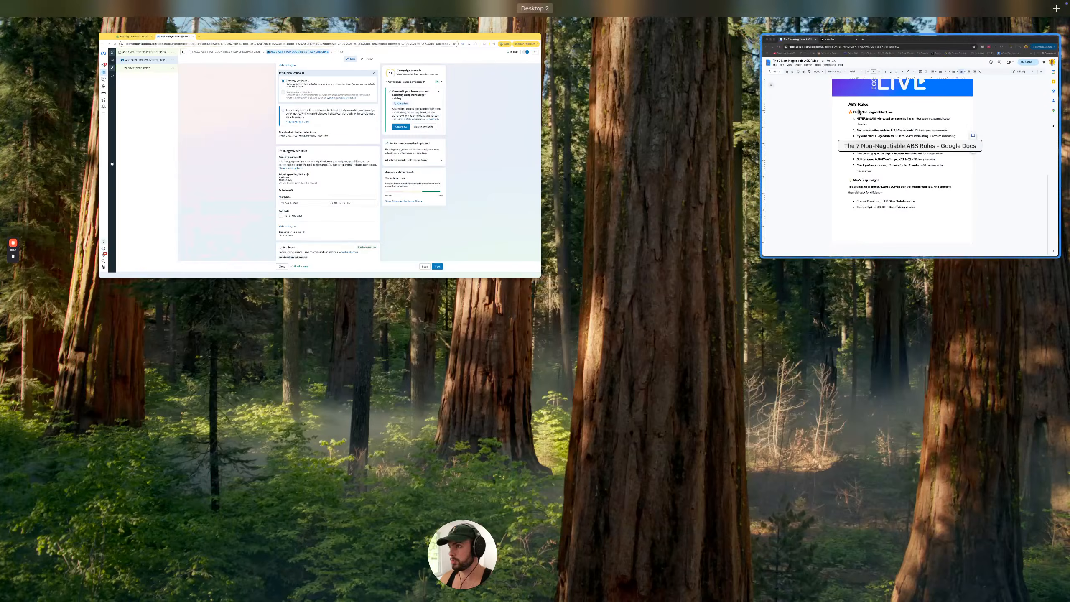
pyautogui.click(897, 156)
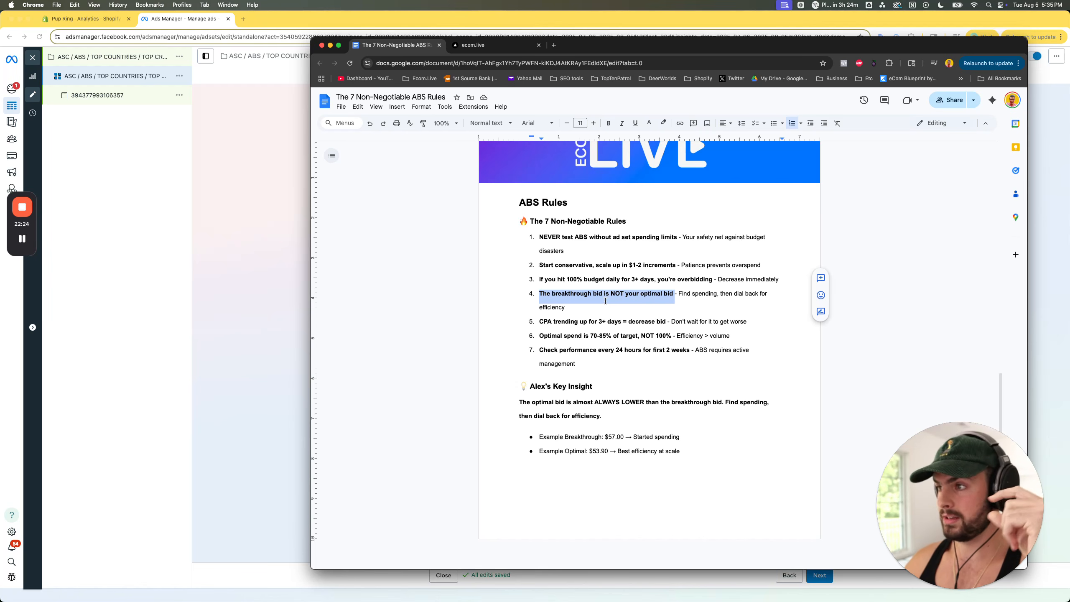
pyautogui.click(540, 321)
pyautogui.moveTo(539, 321); pyautogui.dragTo(623, 322)
pyautogui.click(623, 322)
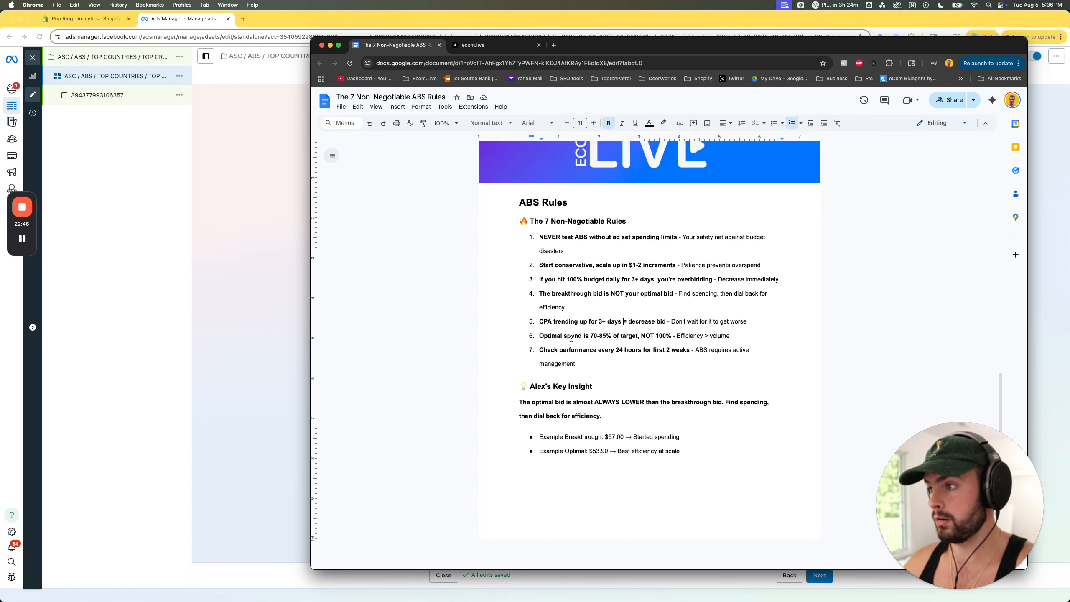
pyautogui.moveTo(539, 336); pyautogui.dragTo(645, 337)
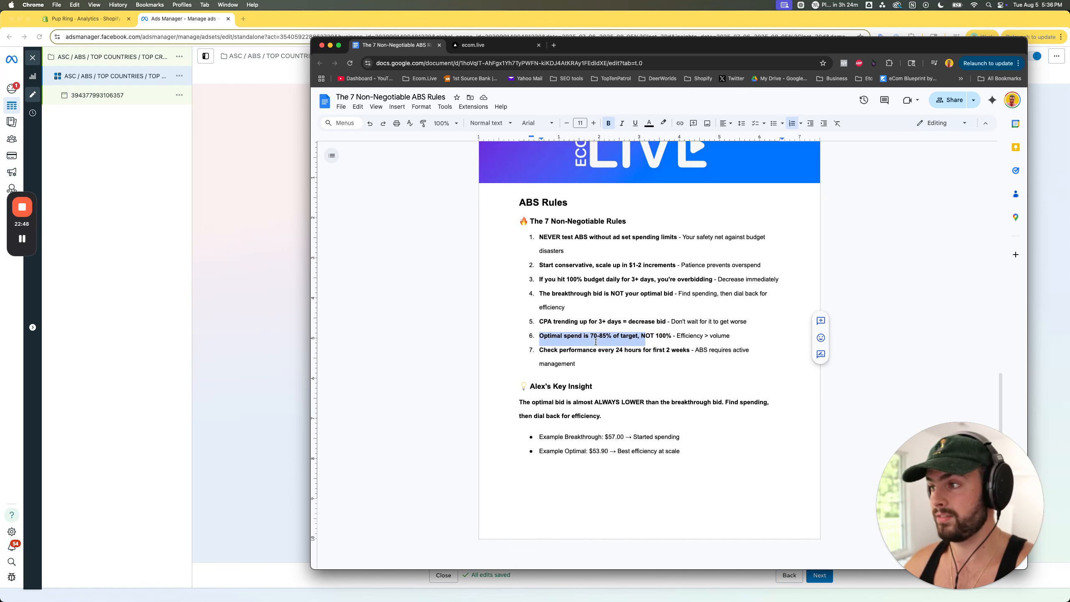
pyautogui.click(649, 337)
pyautogui.click(594, 336)
# - Highlight rule 7 about checking performance every 24 hours for the first 2 weeks while reading it
pyautogui.moveTo(539, 350); pyautogui.dragTo(644, 351)
pyautogui.click(644, 351)
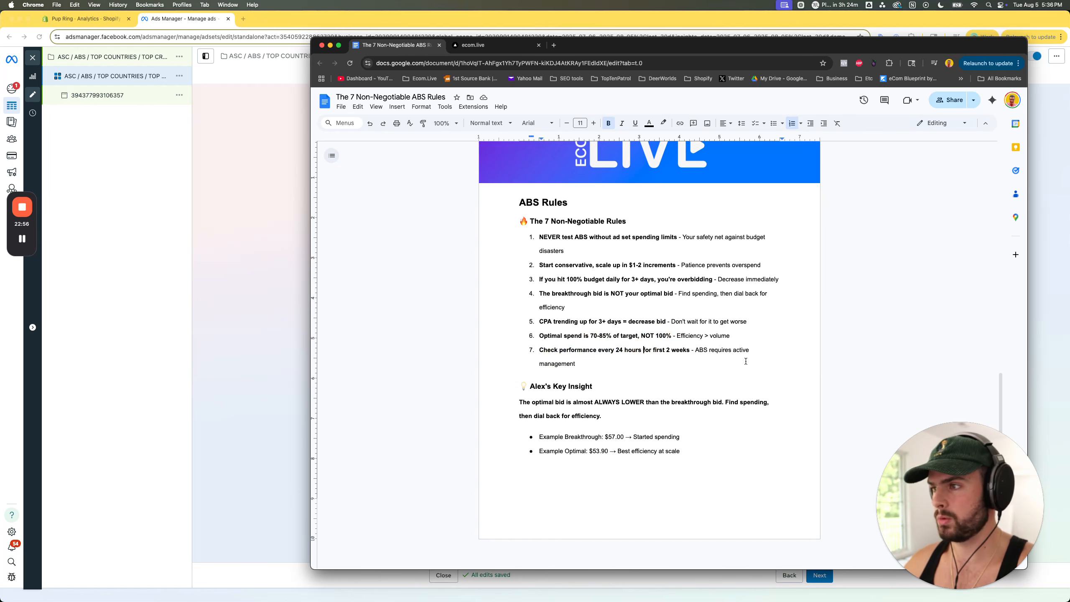
pyautogui.moveTo(643, 351); pyautogui.dragTo(758, 351)
pyautogui.click(696, 351)
pyautogui.click(594, 354)
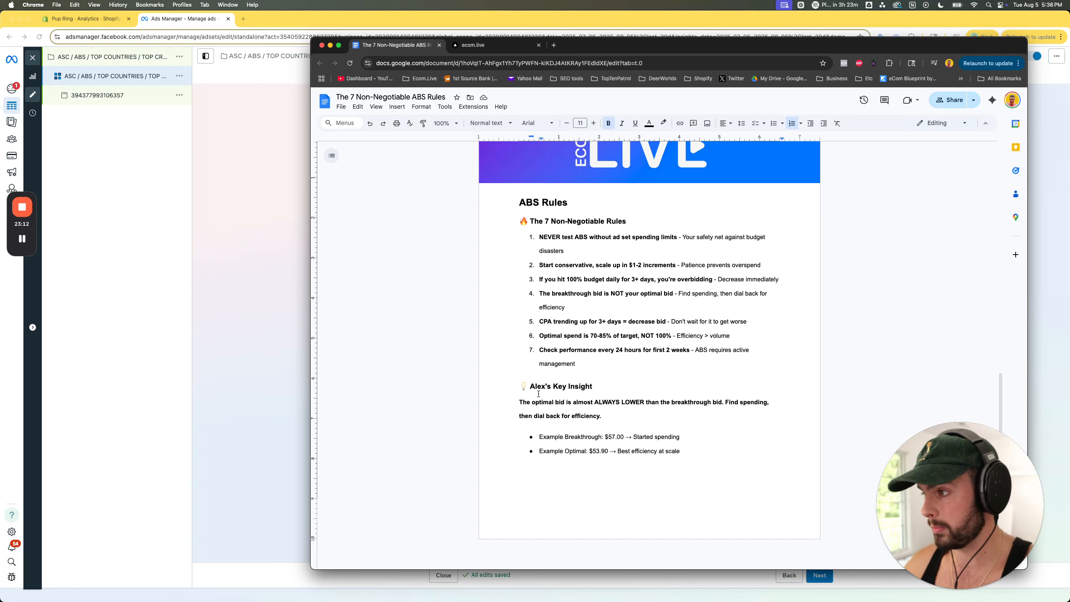
# - Review the Key Insight section, highlighting its opening sentence and the example optimal bid, and go back to the document's opening ABS campaign explanation
pyautogui.moveTo(519, 402); pyautogui.dragTo(723, 402)
pyautogui.click(666, 402)
pyautogui.click(735, 401)
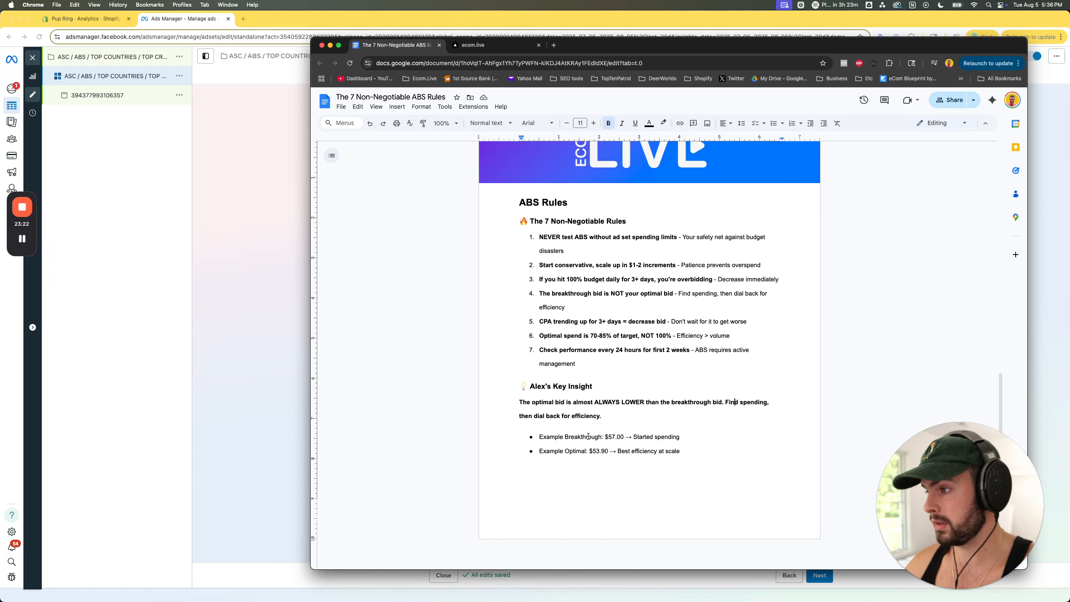
pyautogui.moveTo(608, 436)
pyautogui.mouseDown()
pyautogui.moveTo(622, 436)
pyautogui.moveTo(598, 452)
pyautogui.mouseUp()
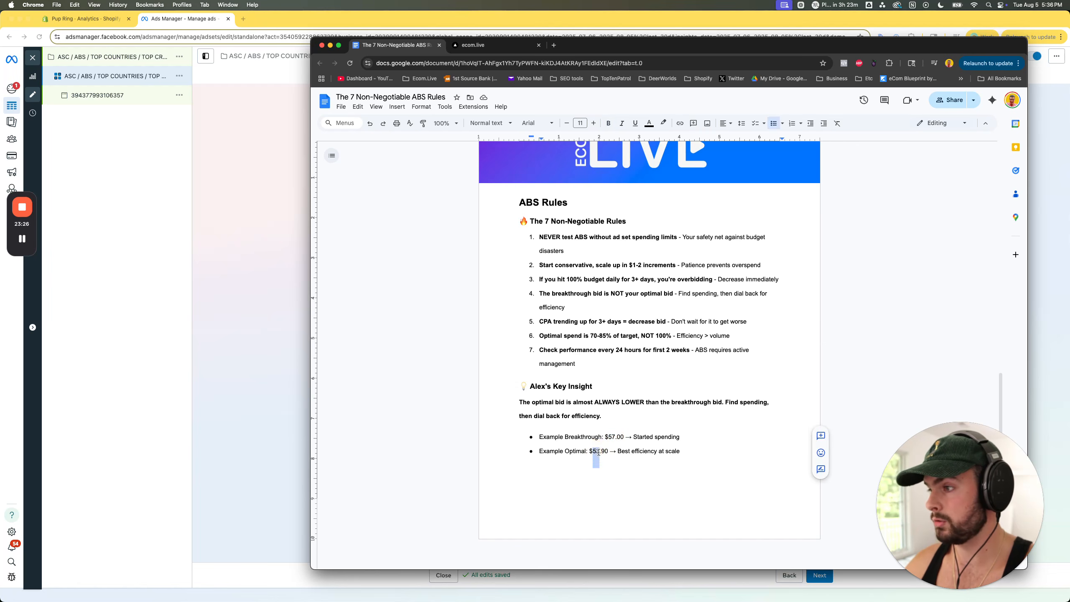
pyautogui.click(594, 452)
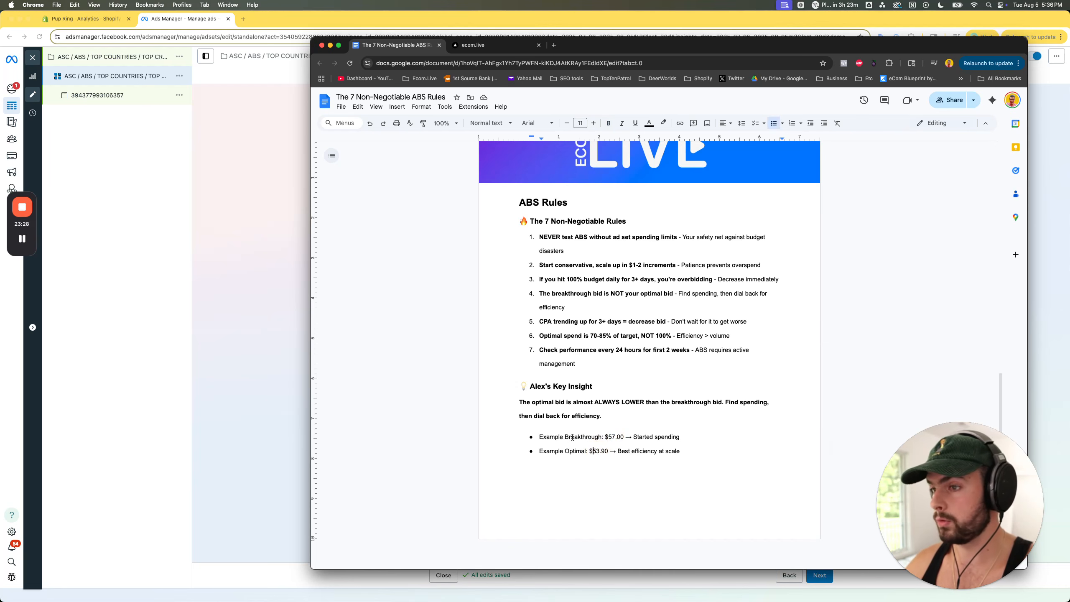
pyautogui.scroll(5, 599, 434)
pyautogui.scroll(-5, 598, 434)
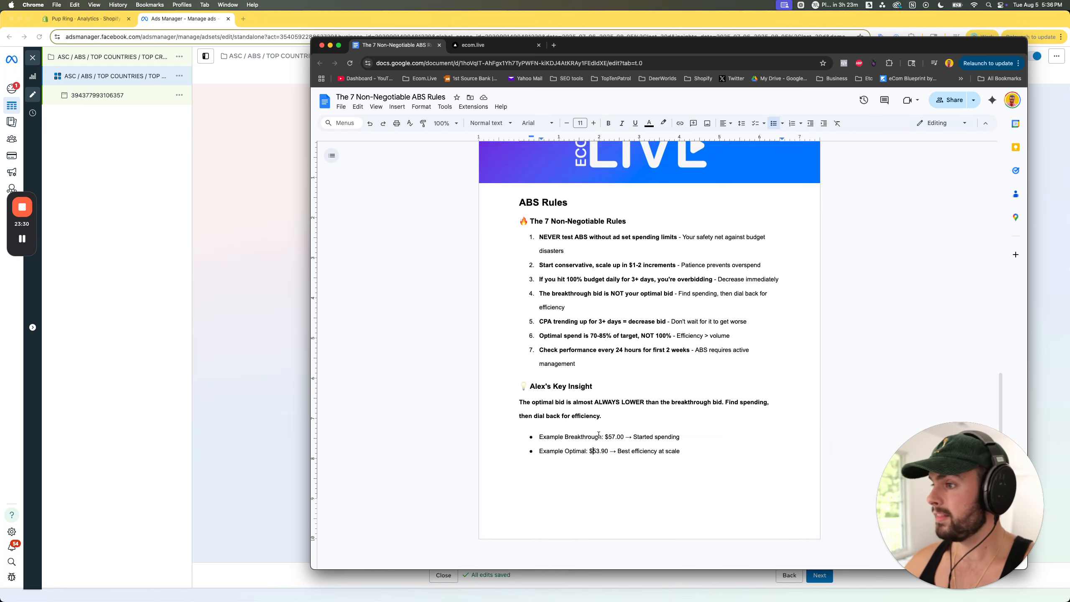
pyautogui.scroll(10, 598, 434)
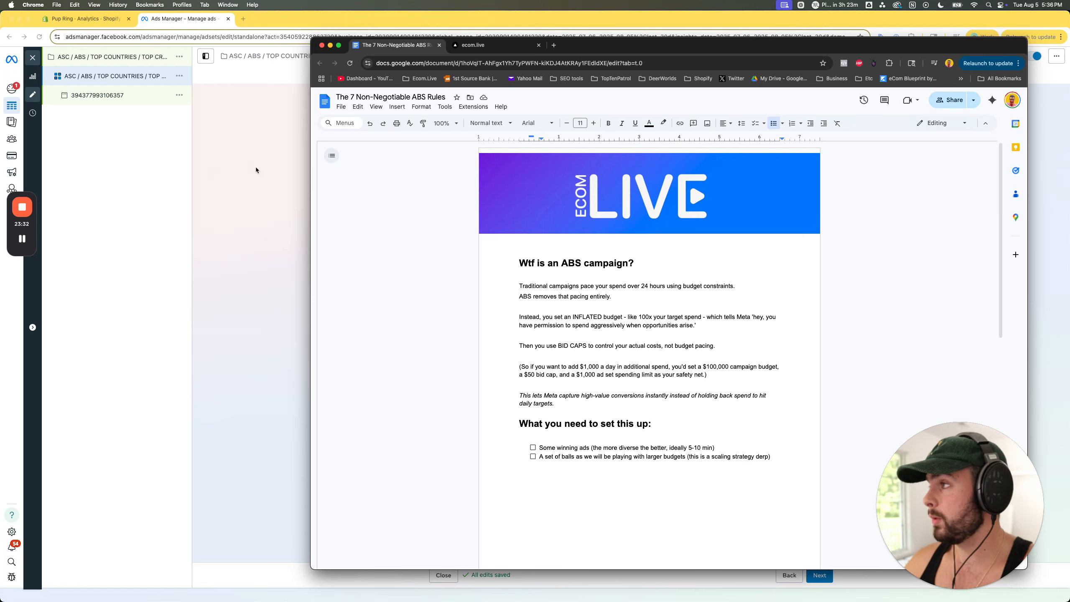